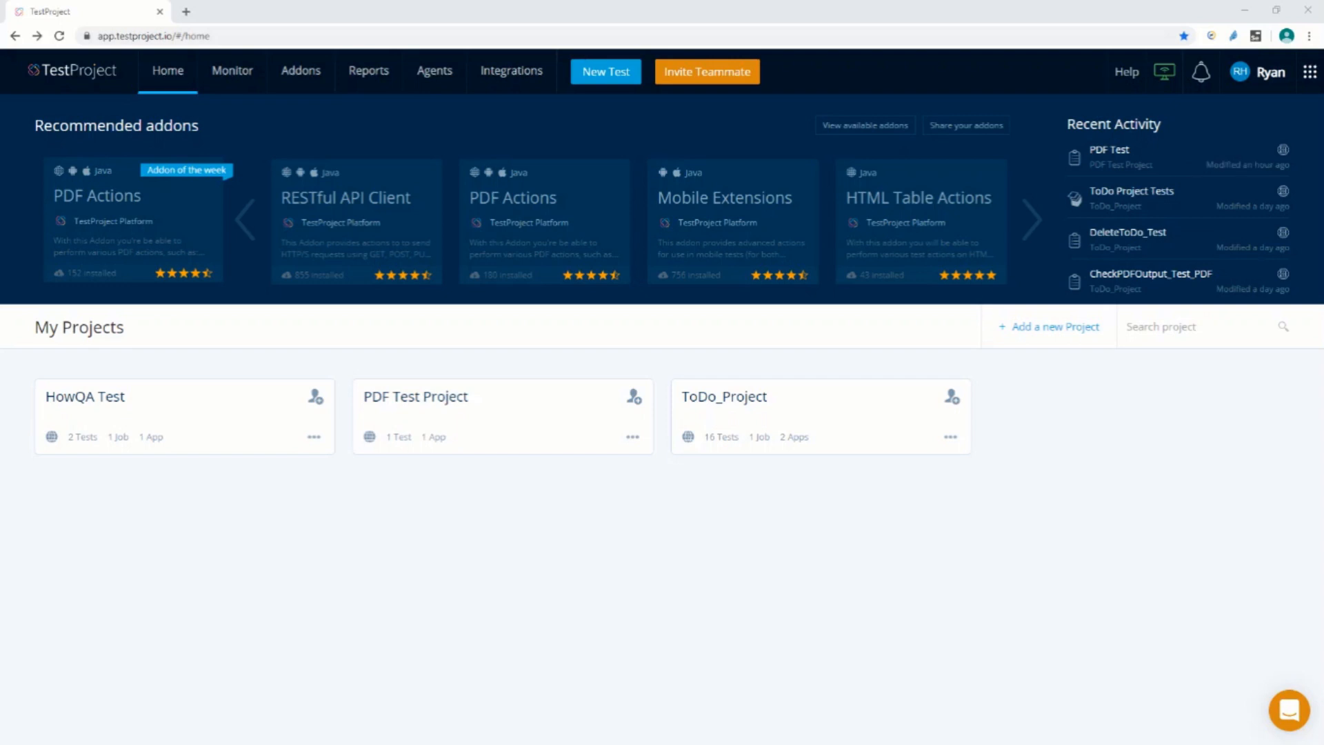
Examine the PDF Actions addon's description and its list of available actions, including Contains text and Get words after text
click(158, 257)
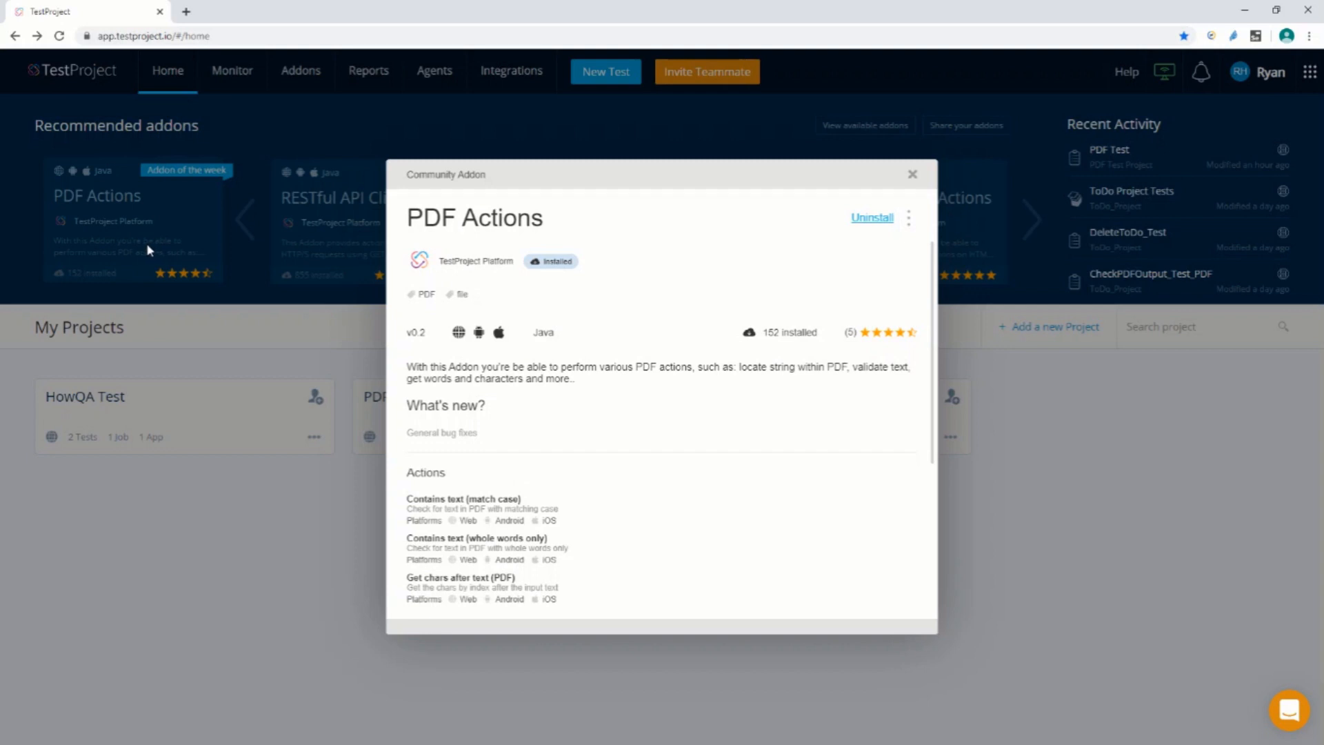
scroll(516, 548, down, 1)
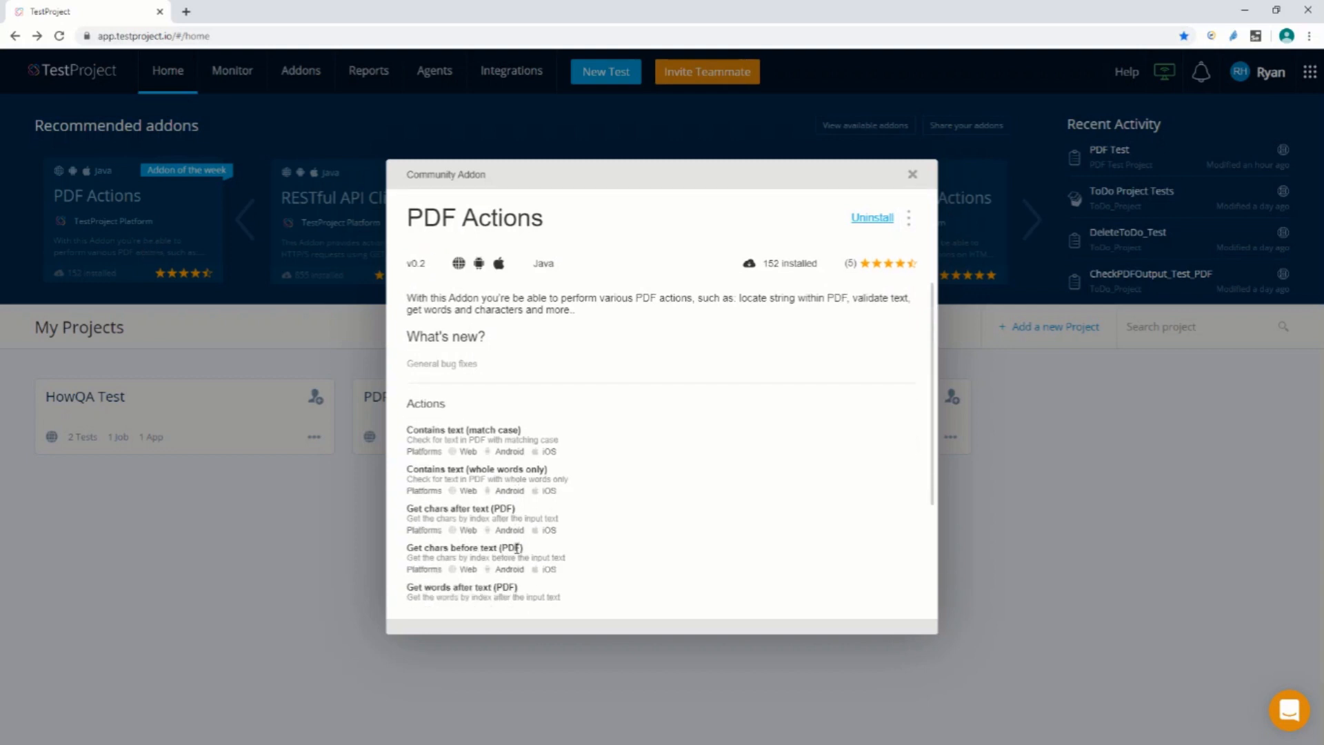
scroll(479, 517, down, 1)
scroll(480, 518, down, 1)
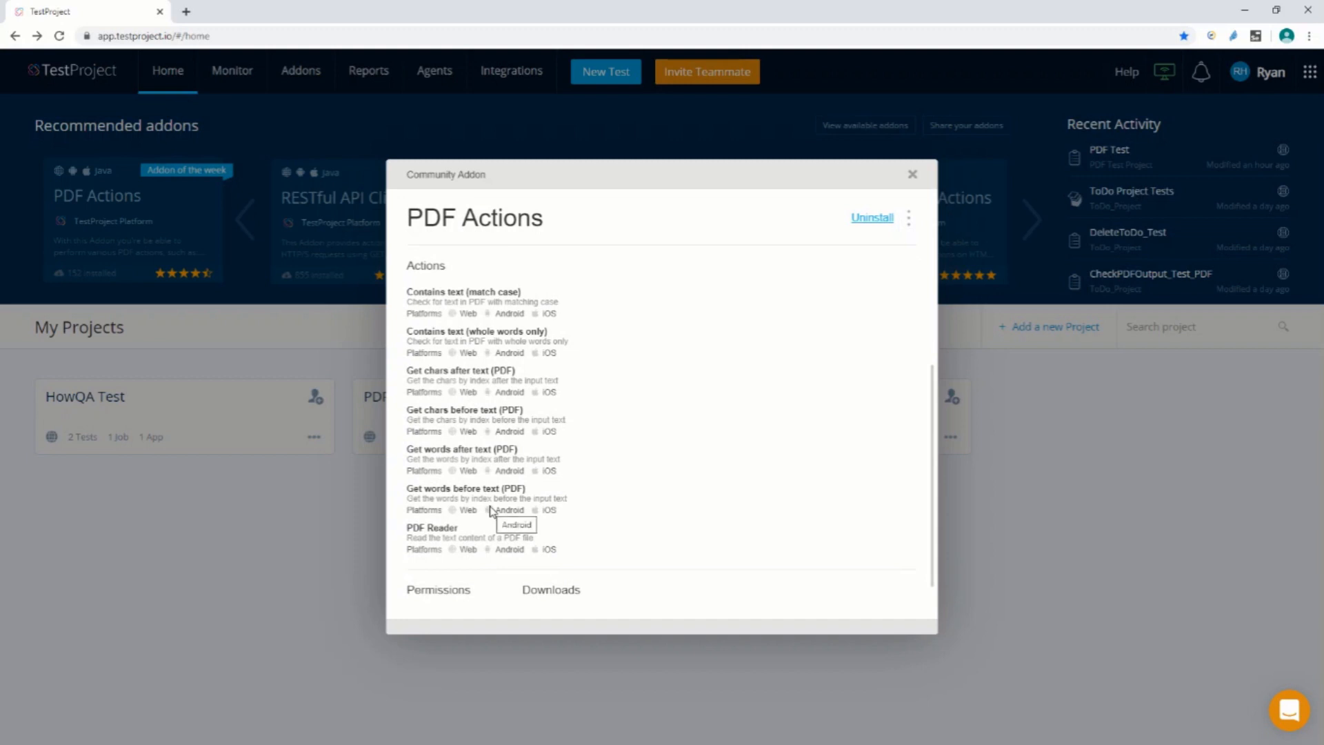
scroll(491, 511, up, 2)
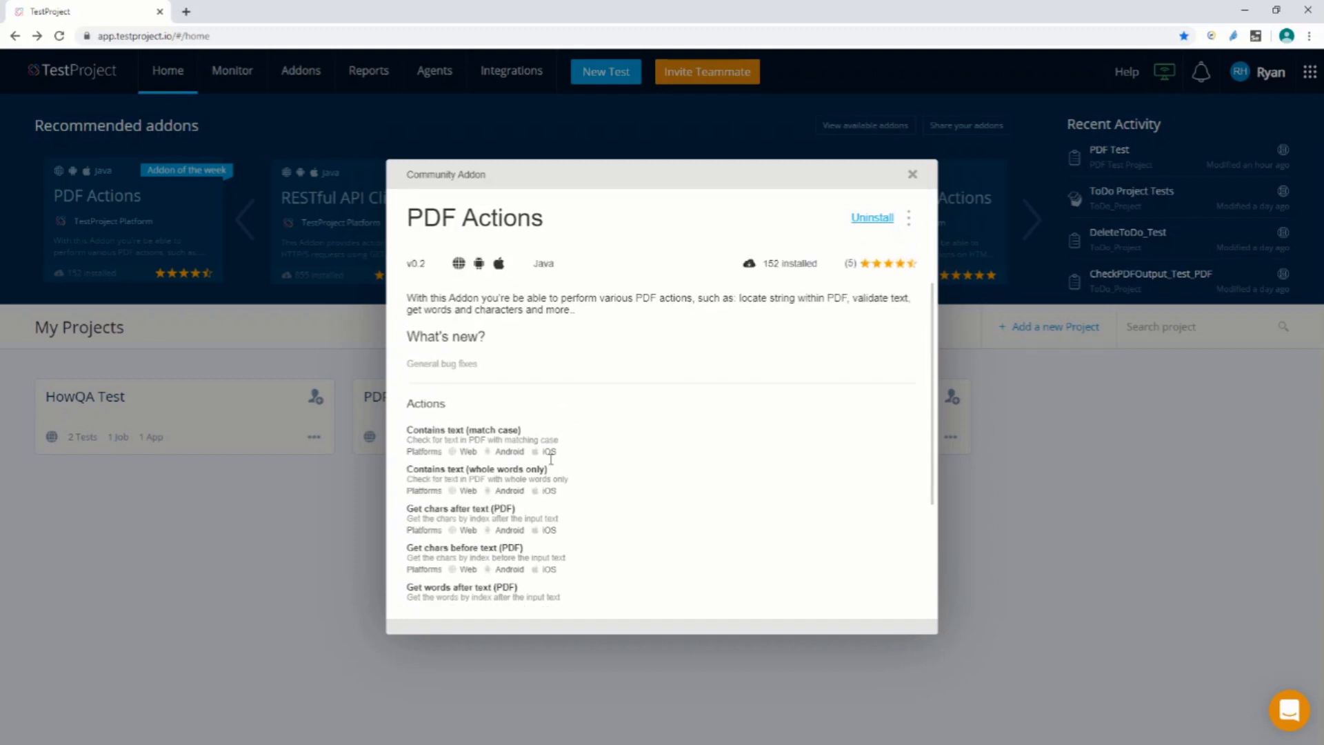
drag(571, 453, 407, 429)
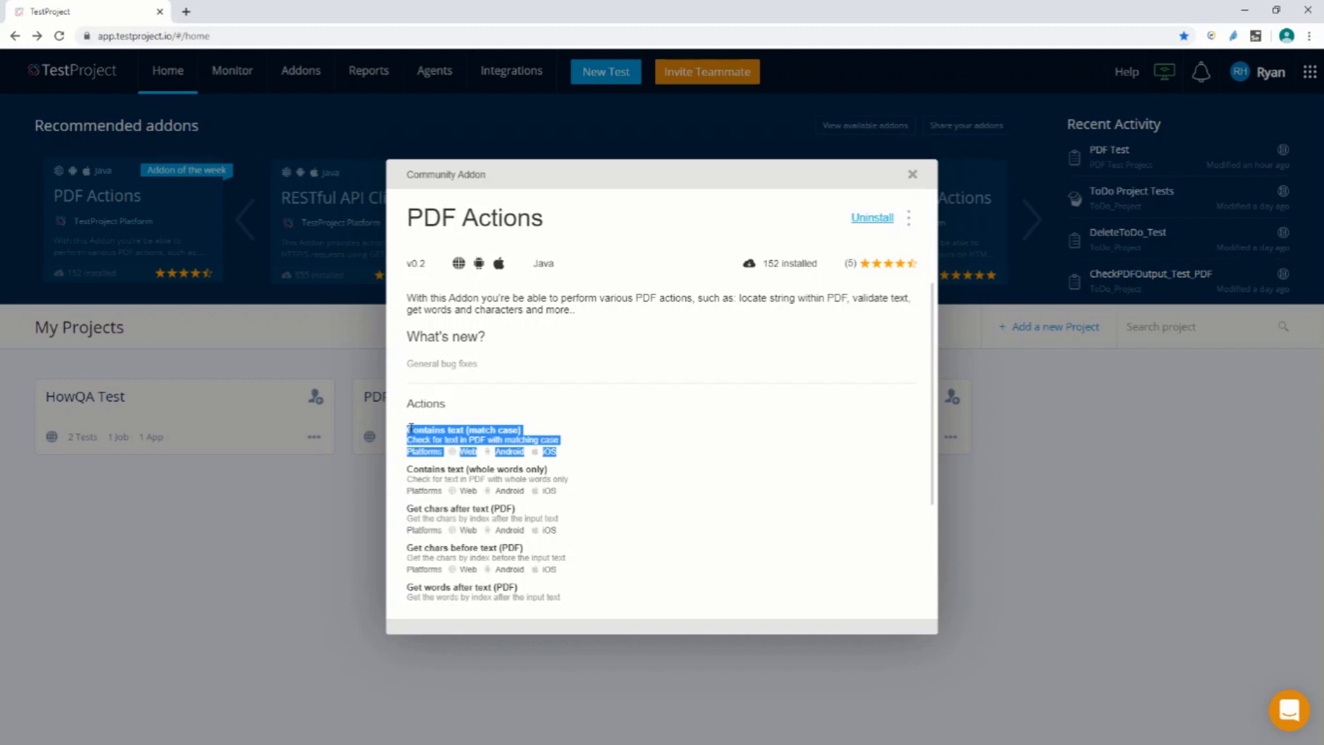
scroll(517, 439, down, 2)
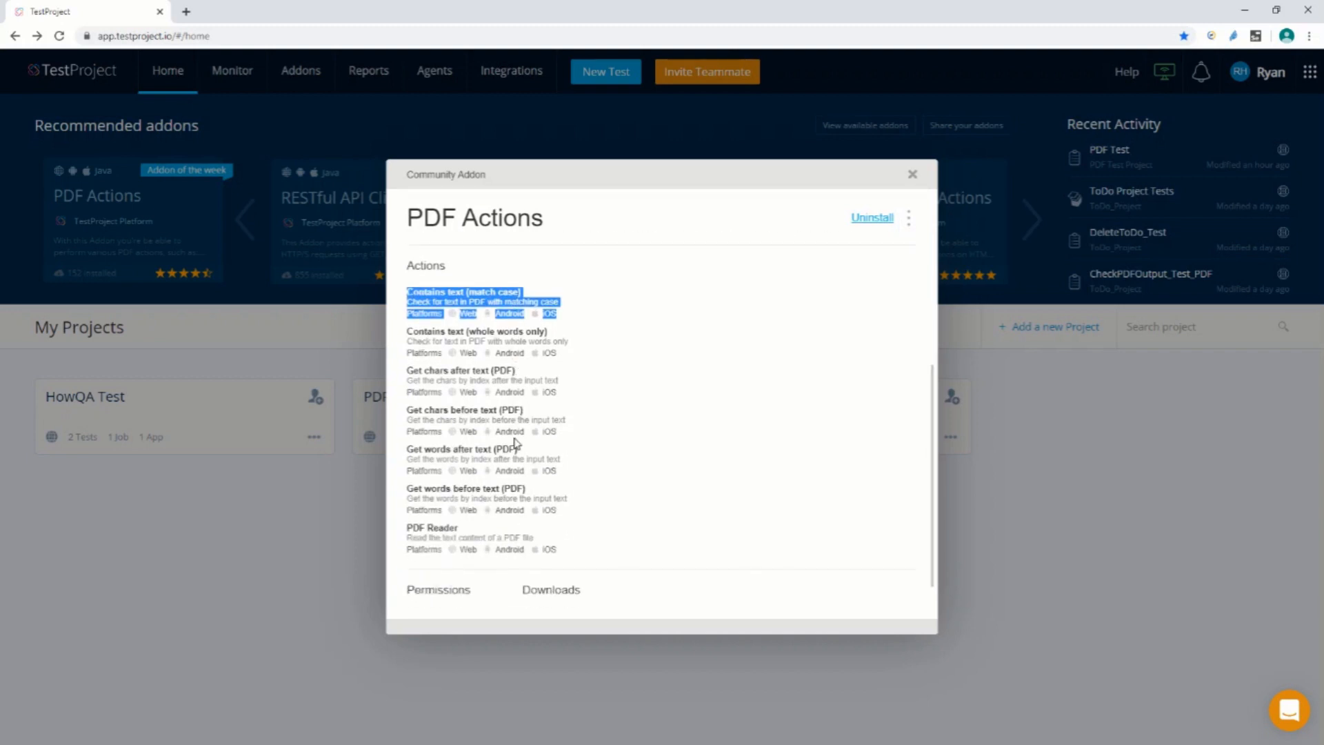
drag(578, 475, 406, 457)
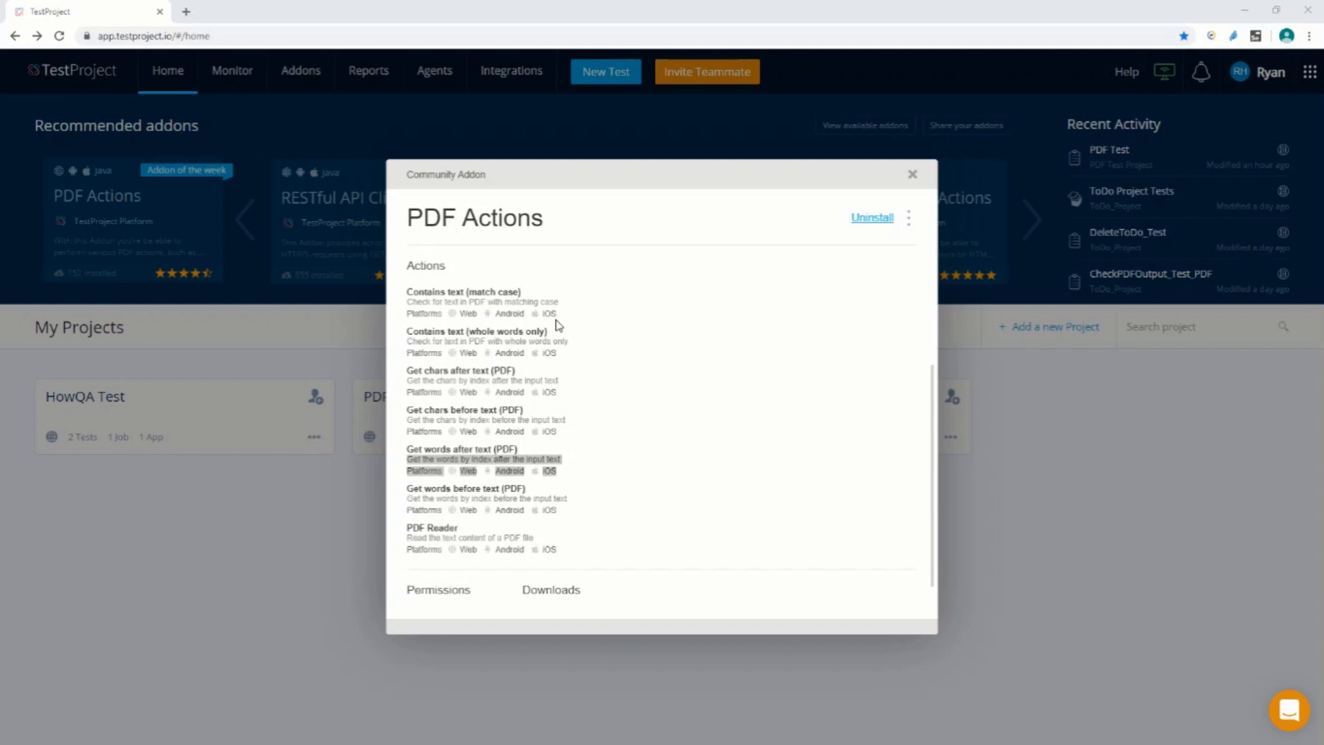
scroll(559, 327, up, 3)
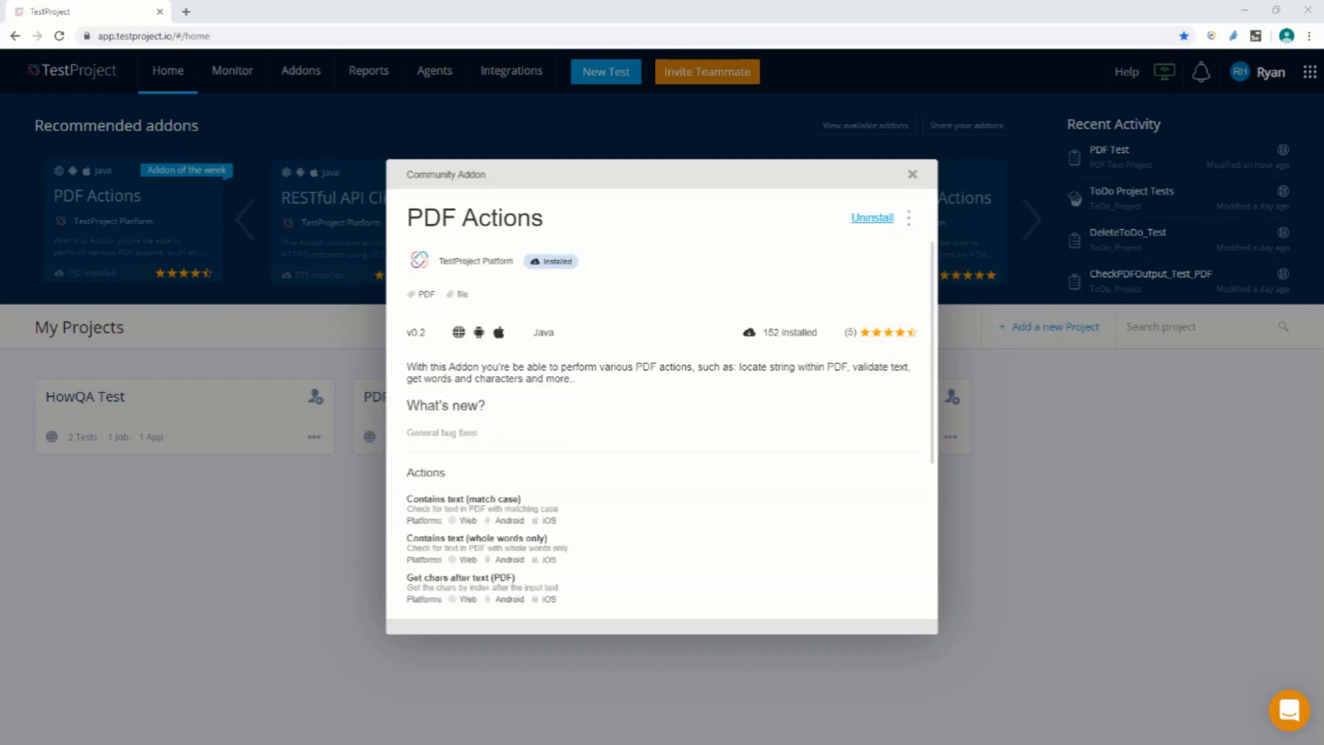
click(912, 174)
Open PDF Test from the PDF Test Project and start recording it in a maximized browser window
click(485, 422)
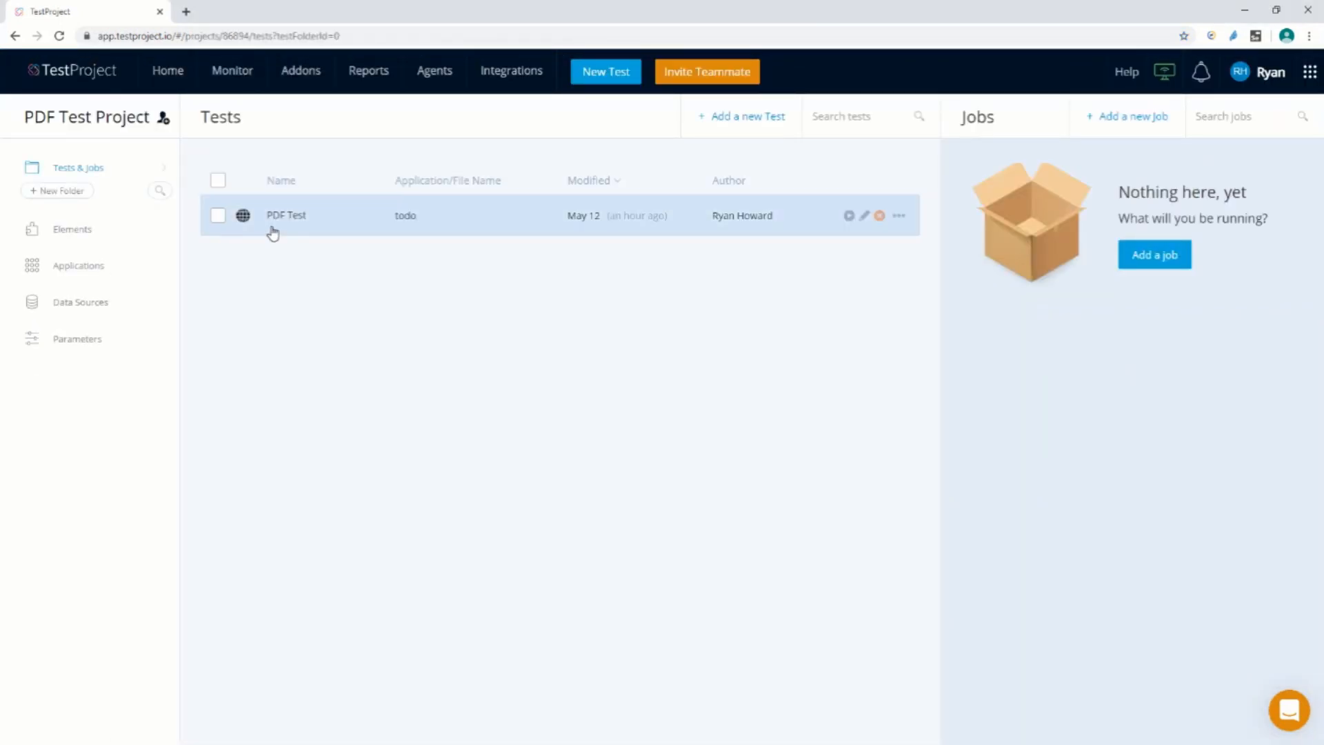
click(299, 220)
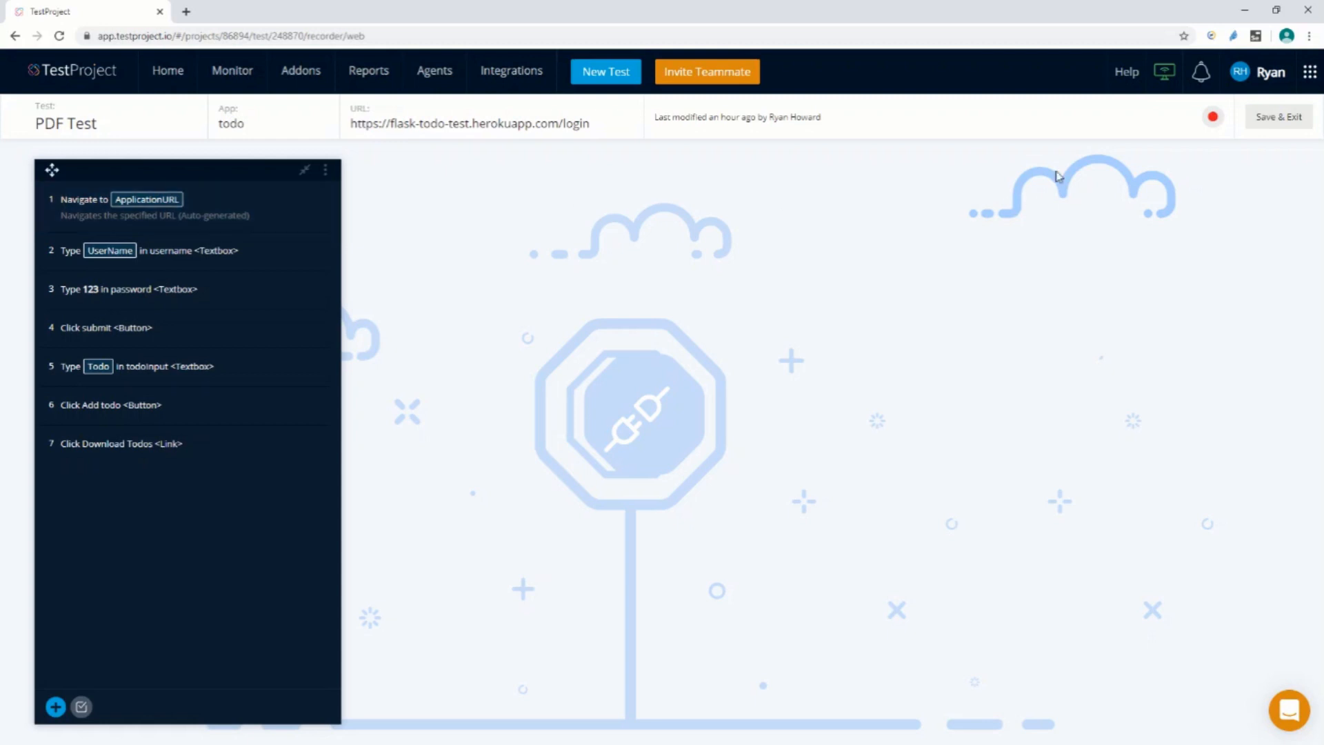
click(1214, 118)
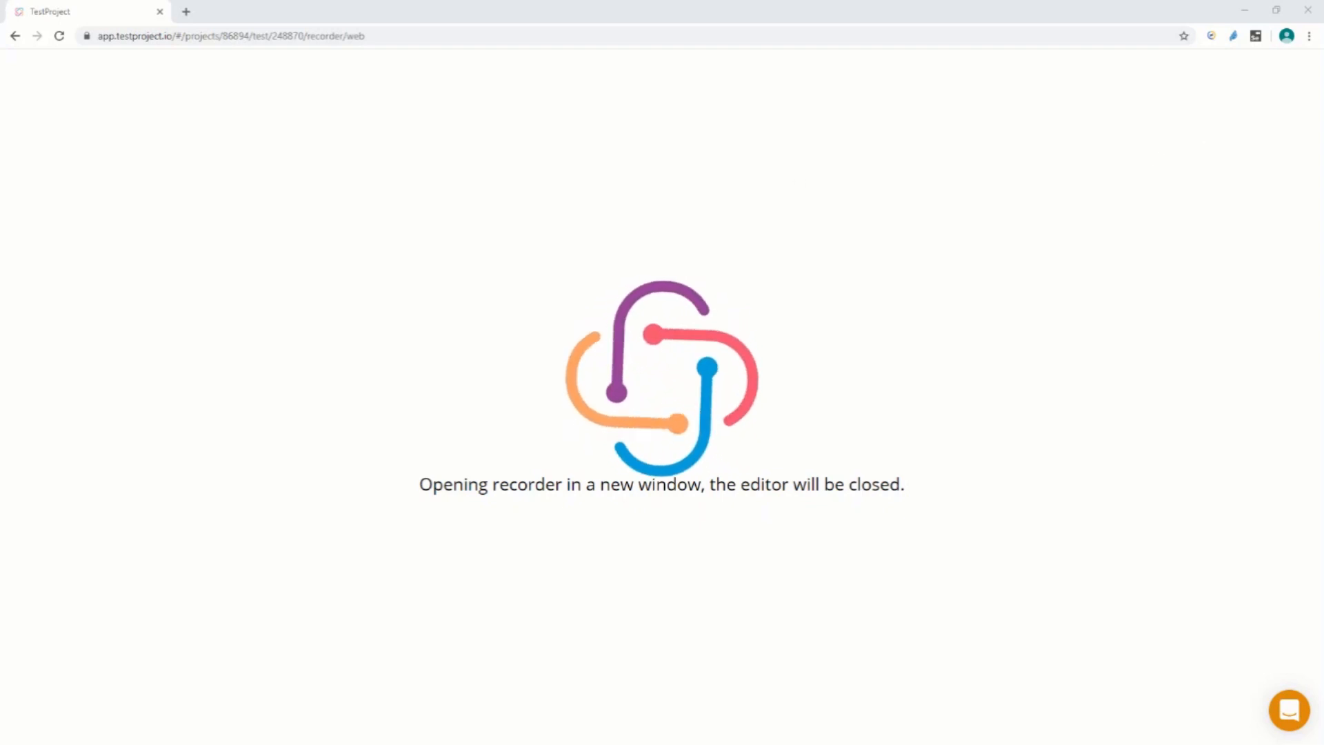
drag(986, 241, 753, 188)
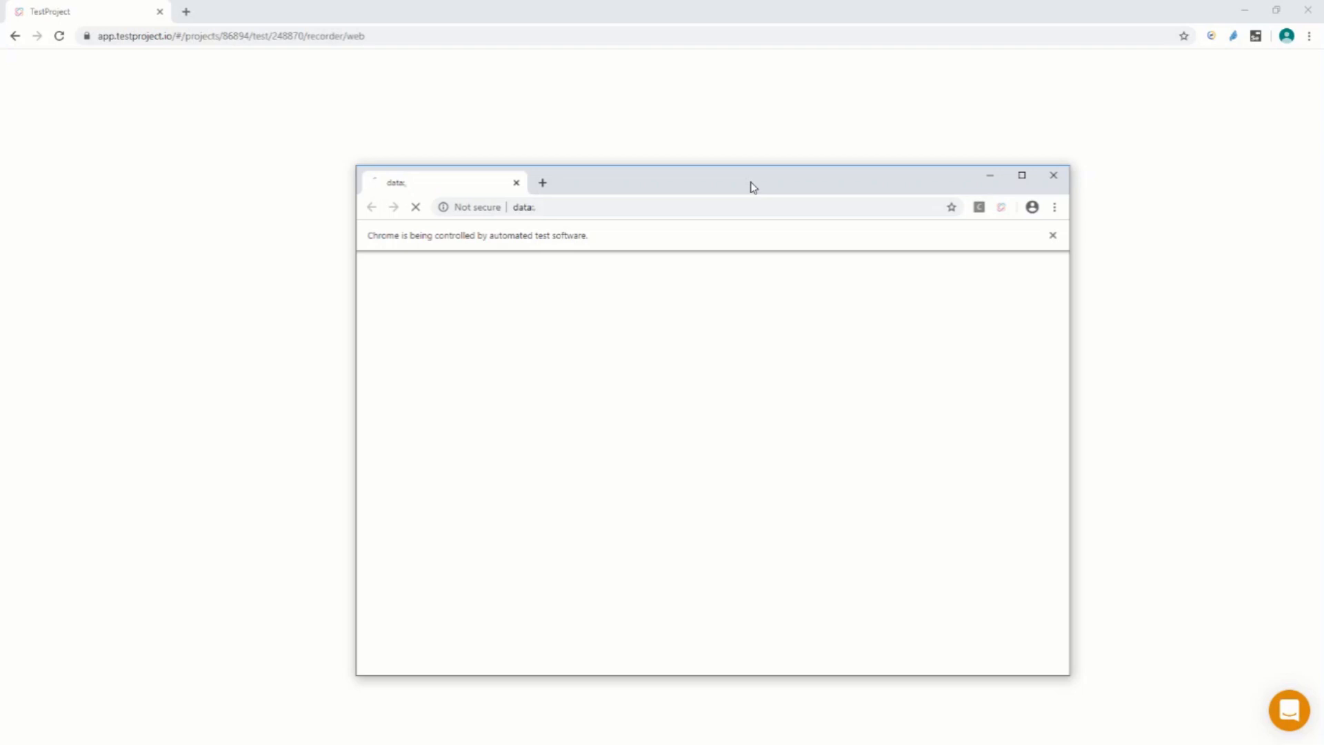
double_click(753, 187)
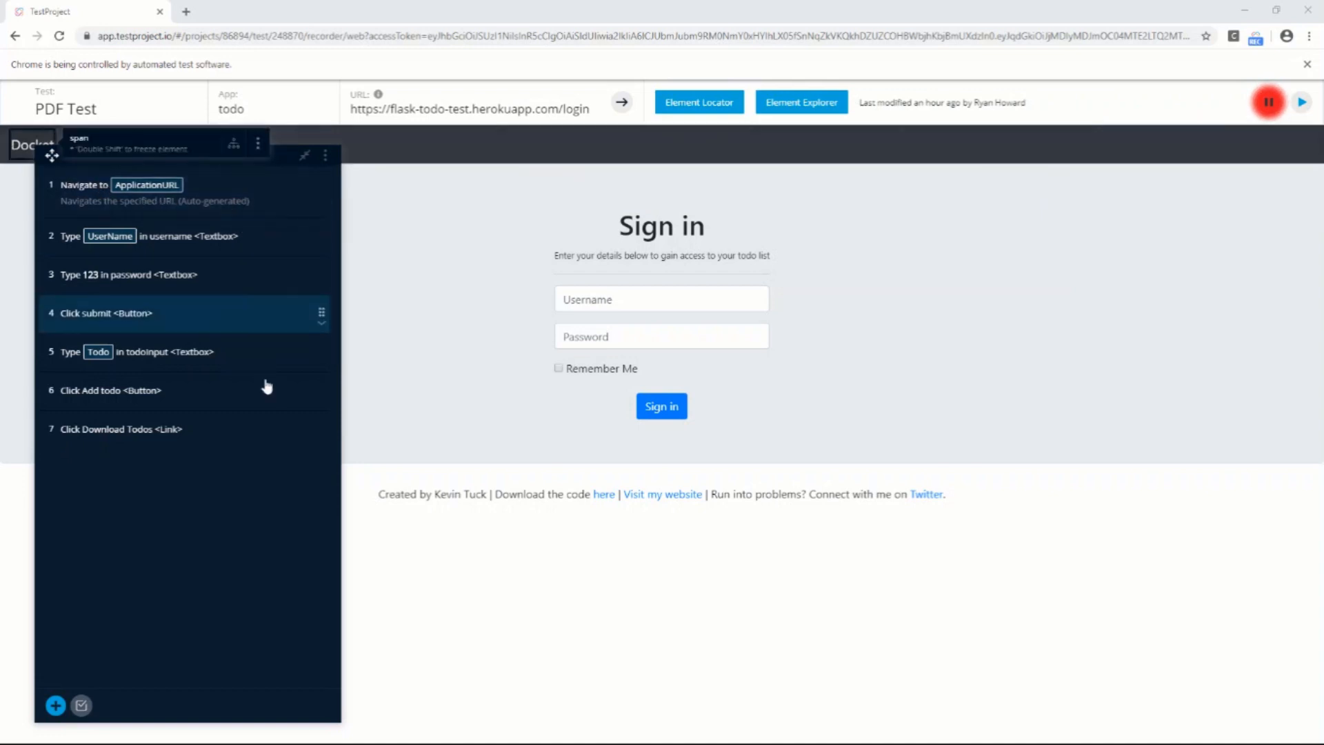
Run the test up to the Download Todos step and open the downloaded My_Todos.pdf
click(321, 439)
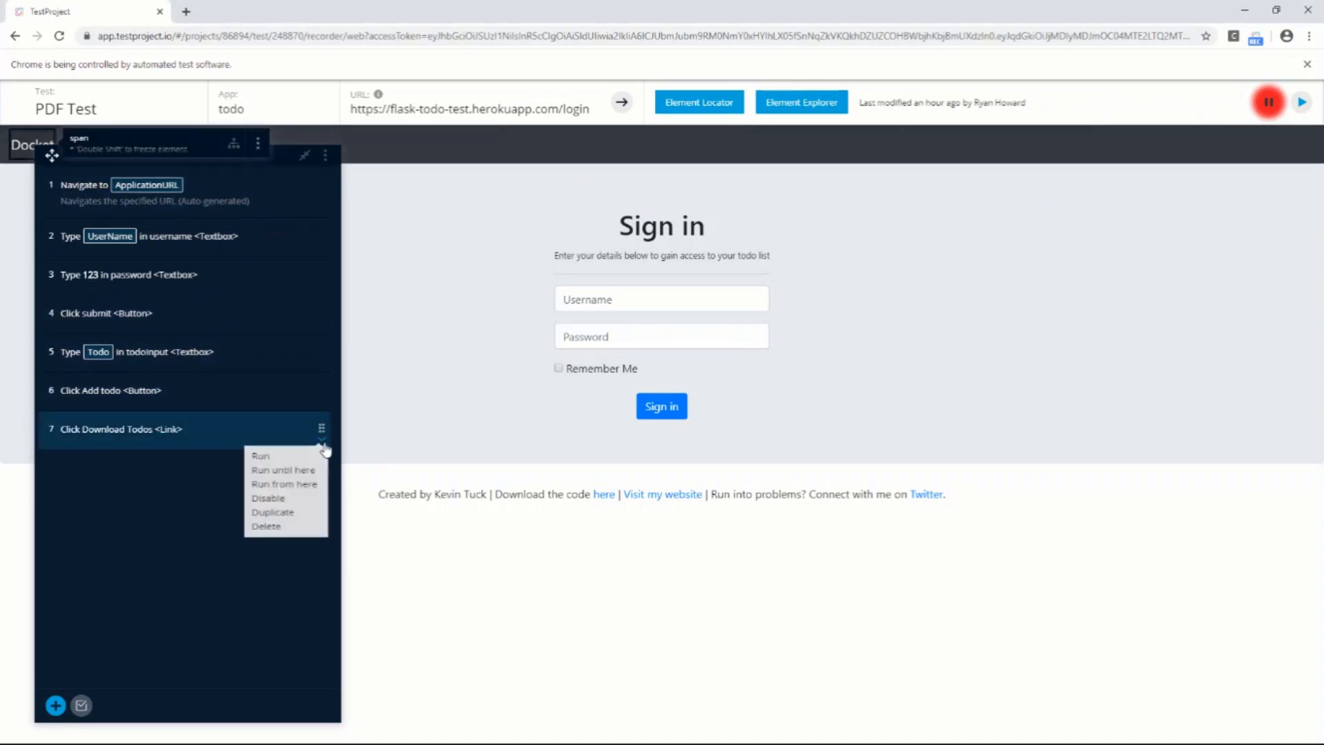
click(315, 476)
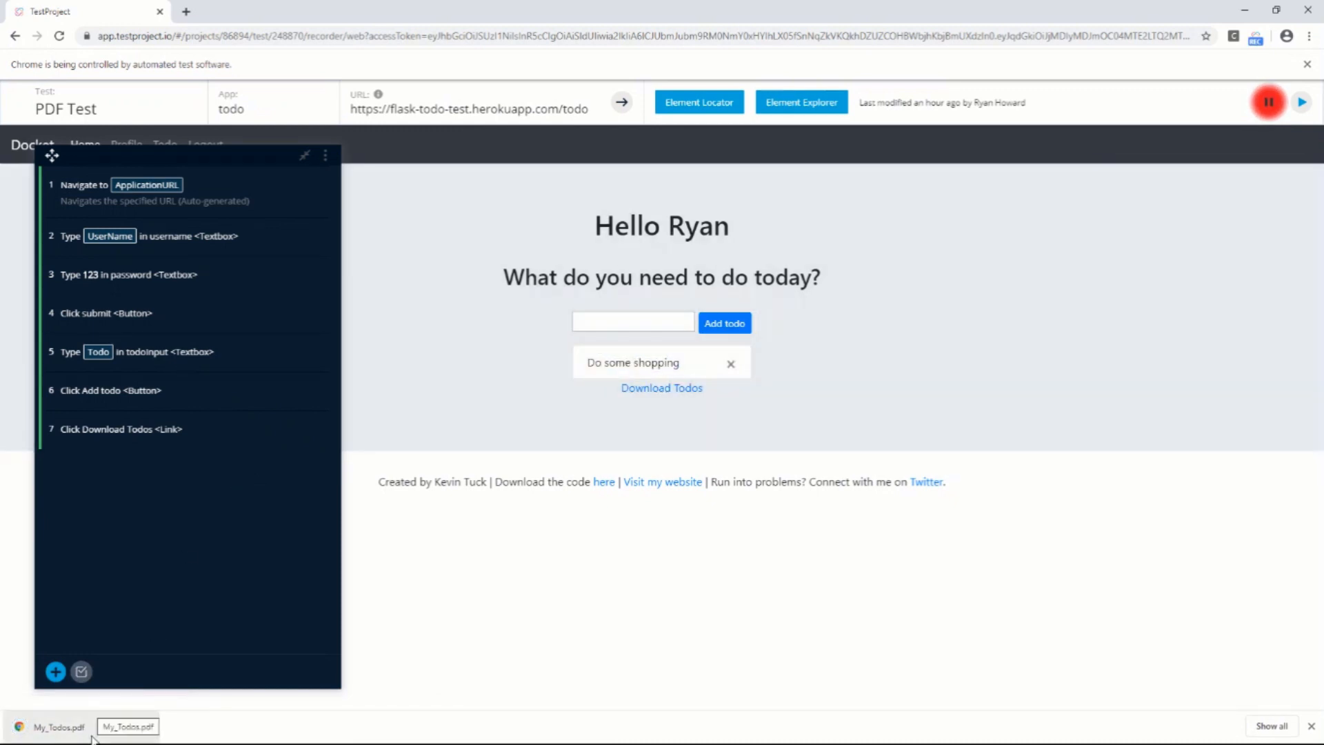
click(58, 727)
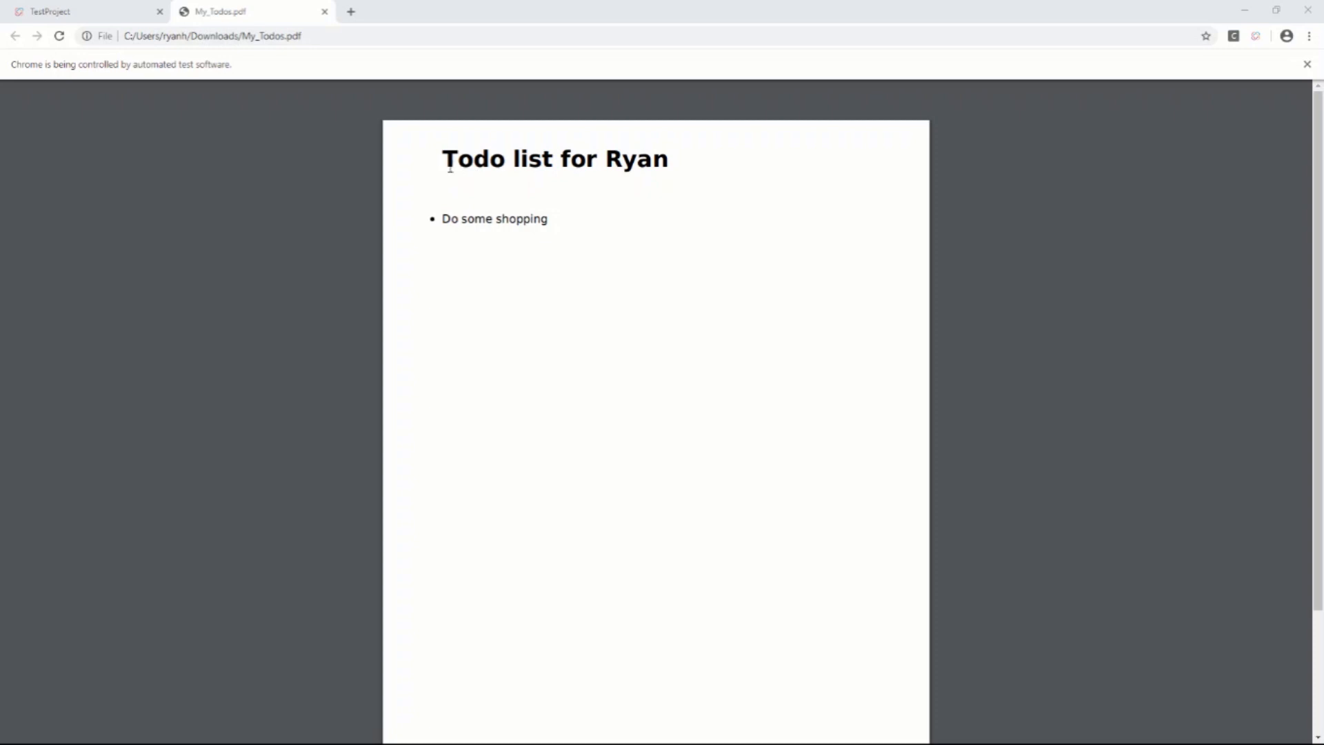
Examine the heading text, the name in it and the todo item in the downloaded PDF
drag(454, 166, 604, 166)
click(657, 165)
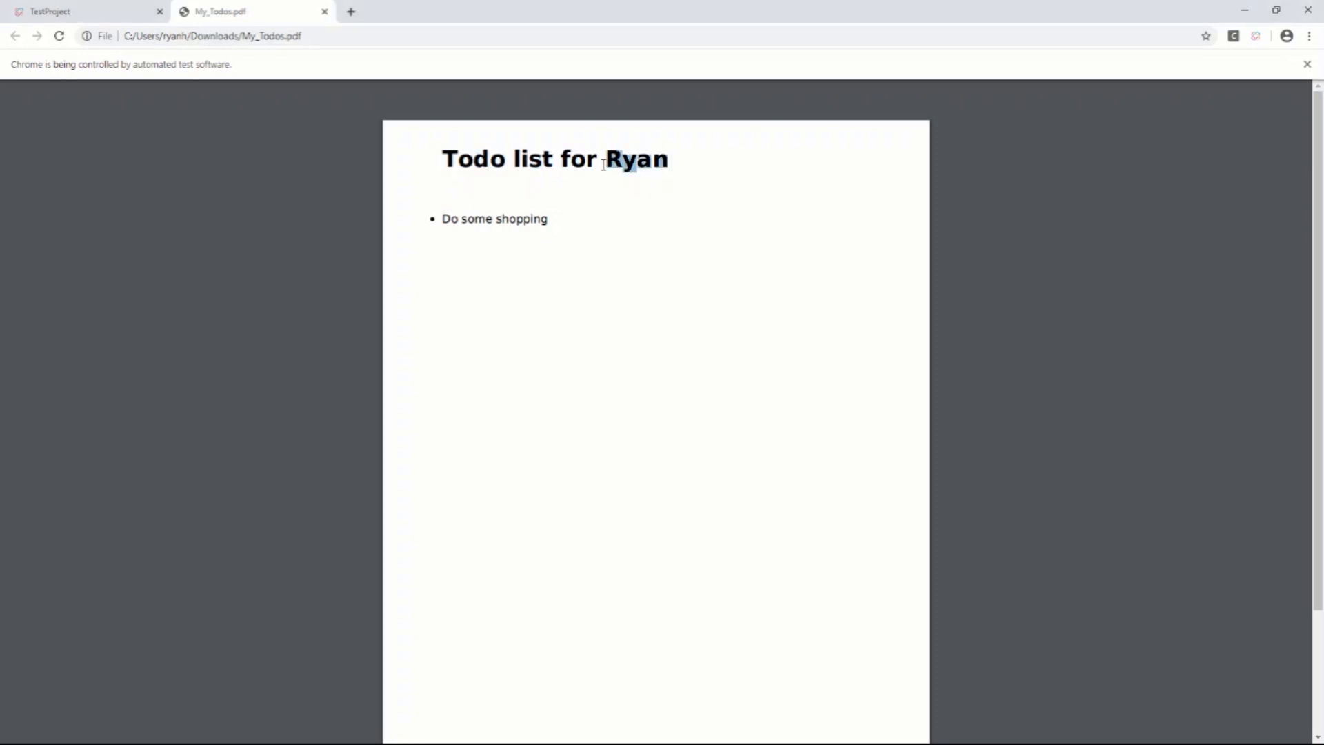
click(551, 261)
drag(608, 160, 668, 159)
click(560, 230)
drag(434, 219, 556, 246)
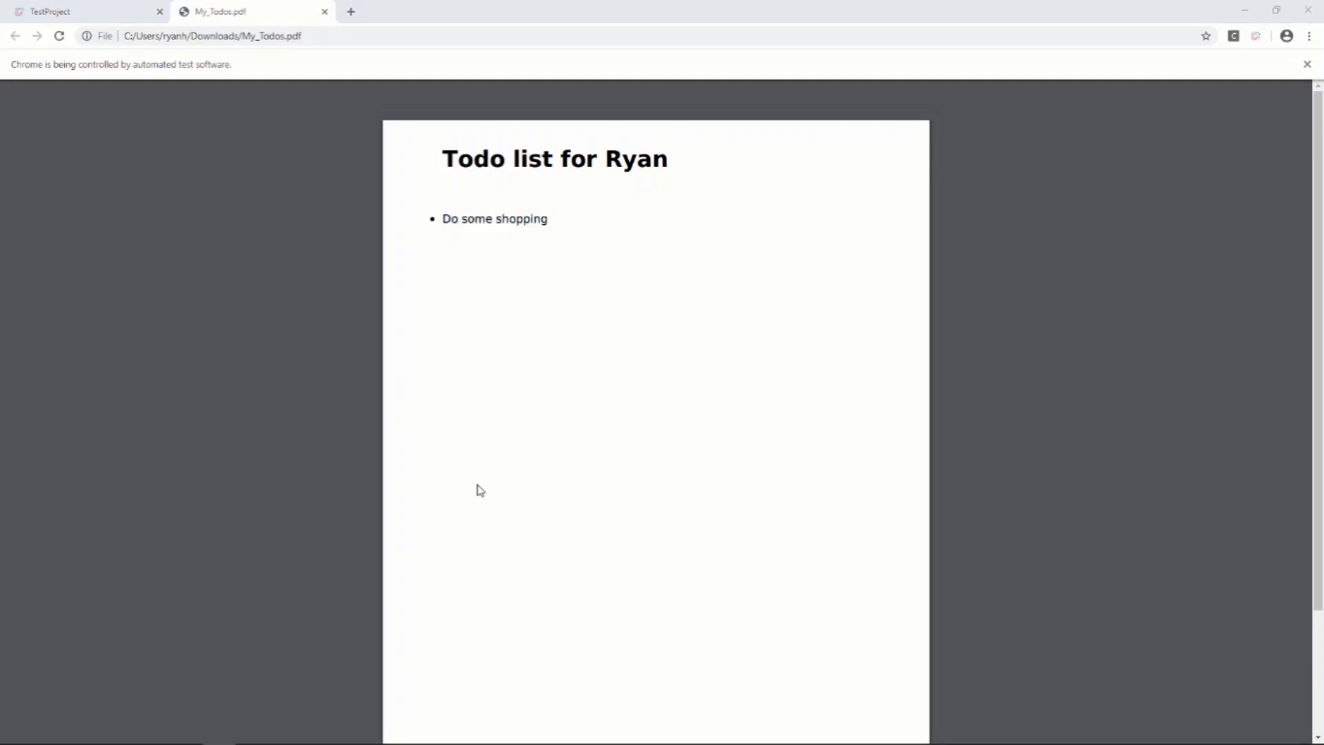
Return to the test recorder and add a new step with its type set to Action
click(107, 8)
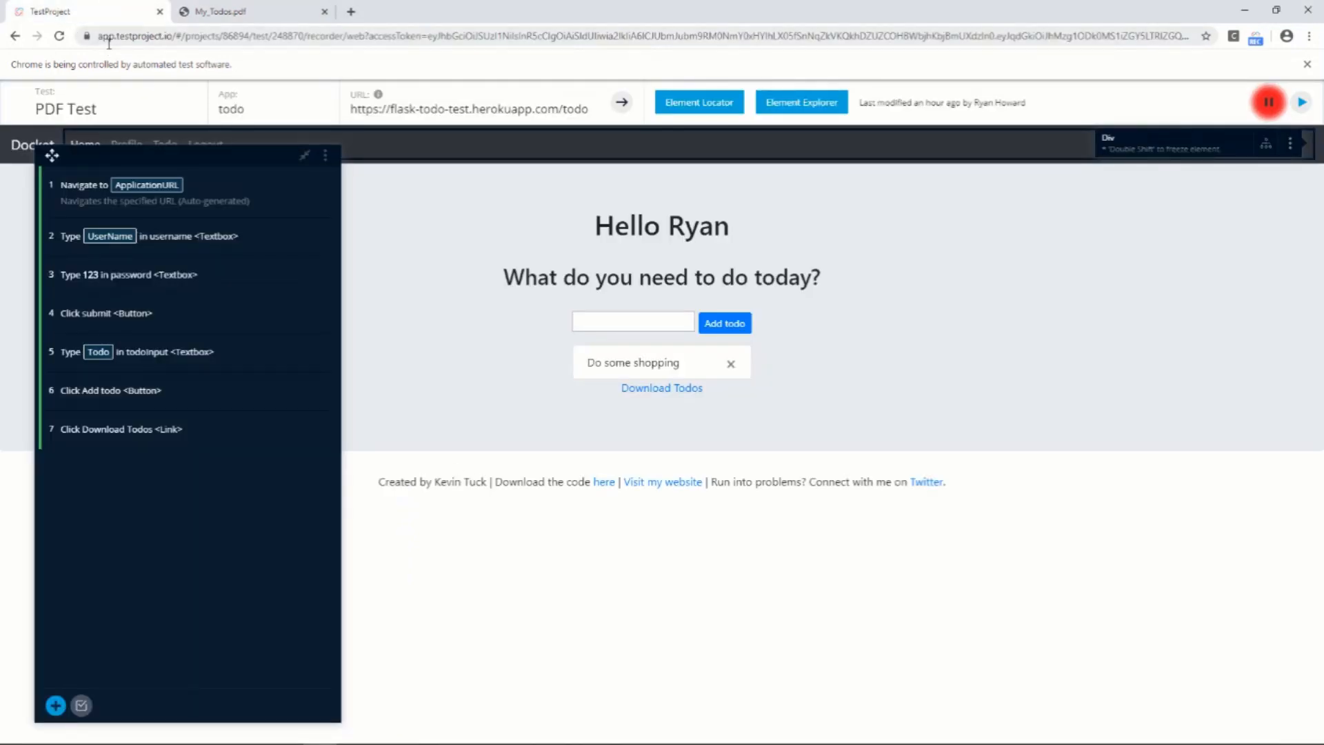
click(56, 706)
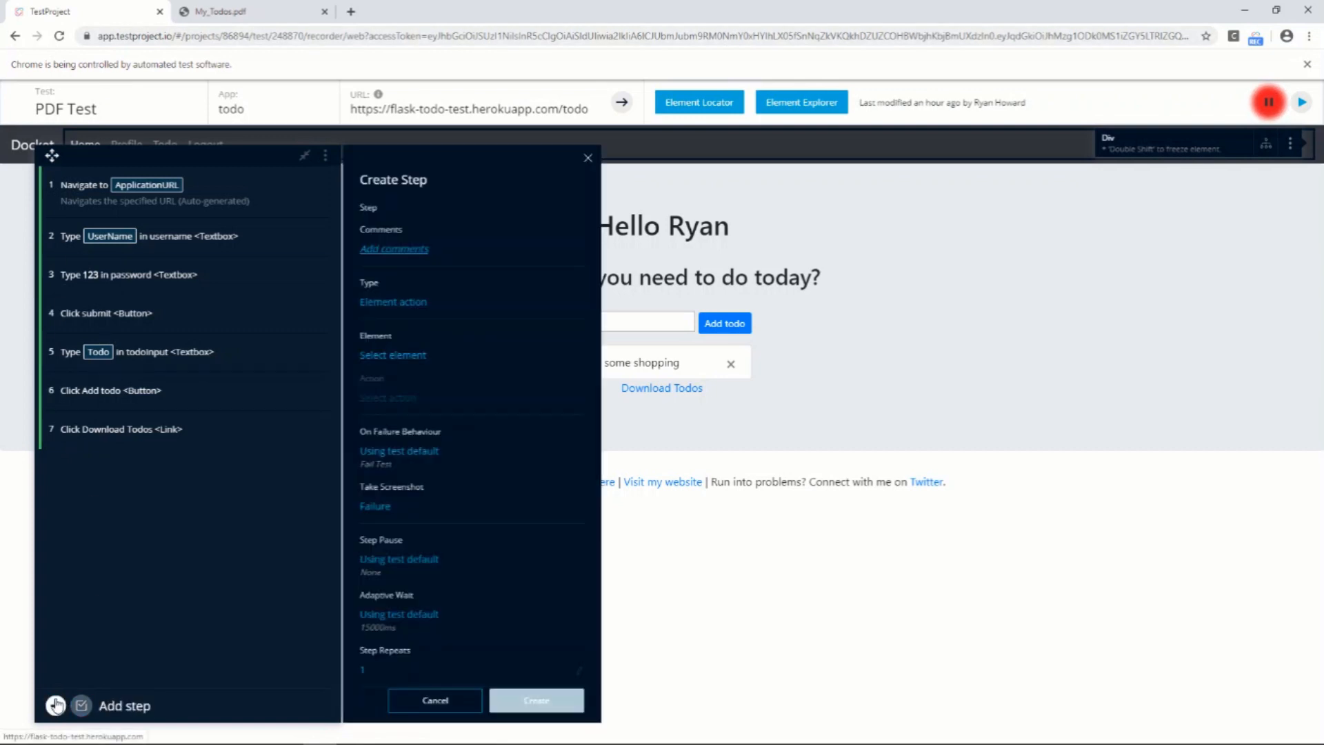
click(418, 304)
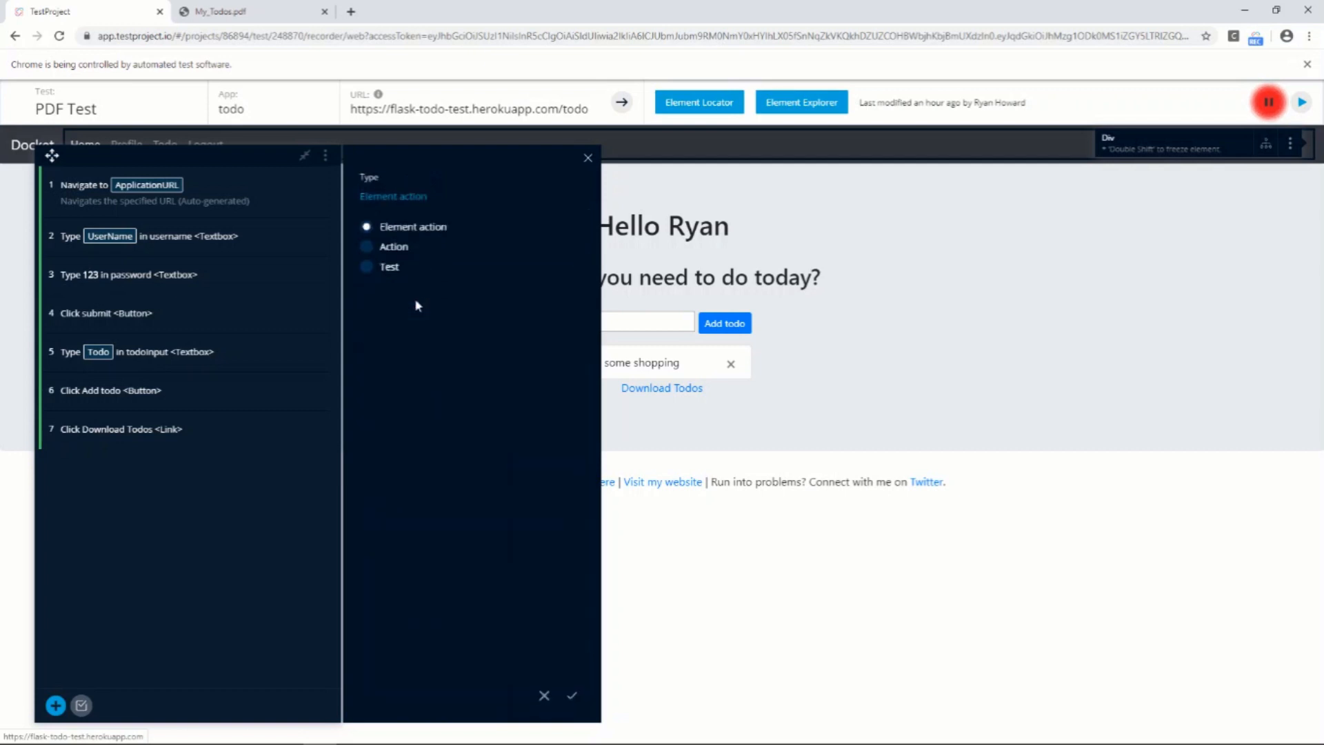
click(369, 246)
click(571, 695)
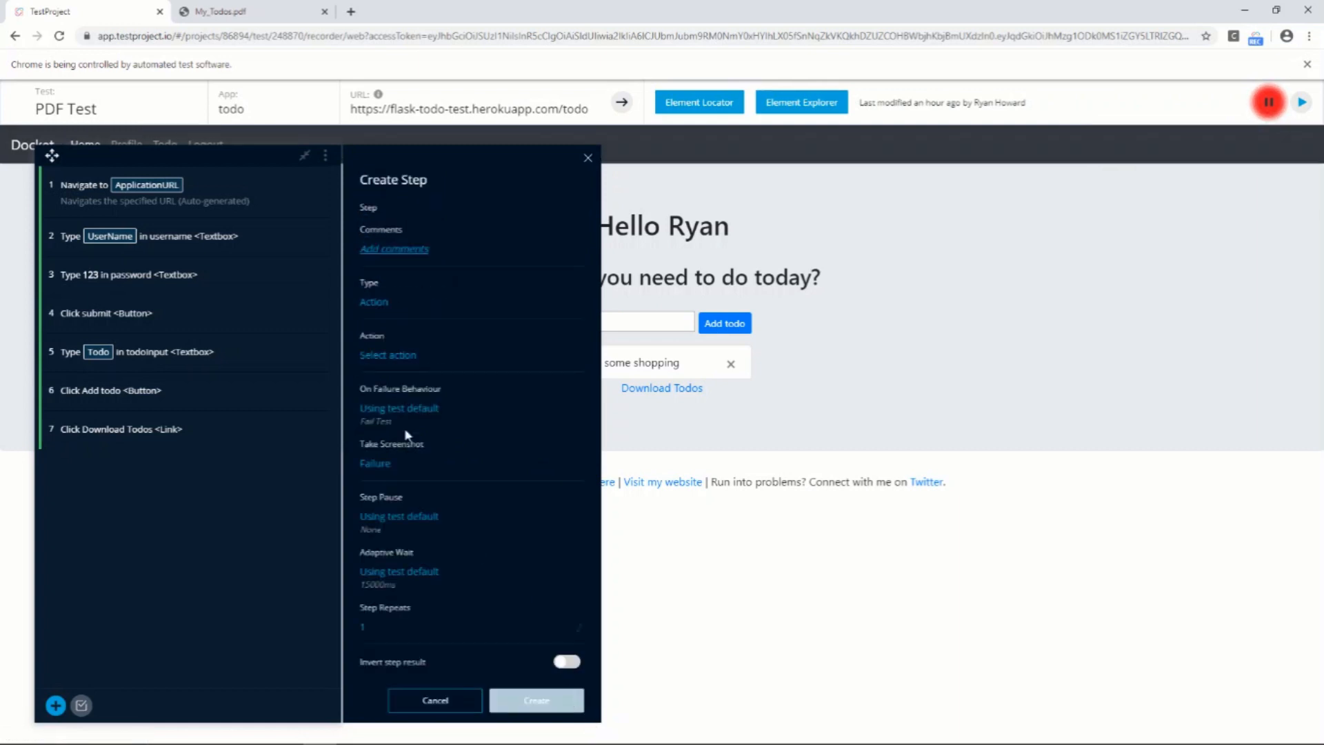
Search the actions for pdf and choose Get words after text (PDF) for the new step
click(386, 350)
text(pdf)
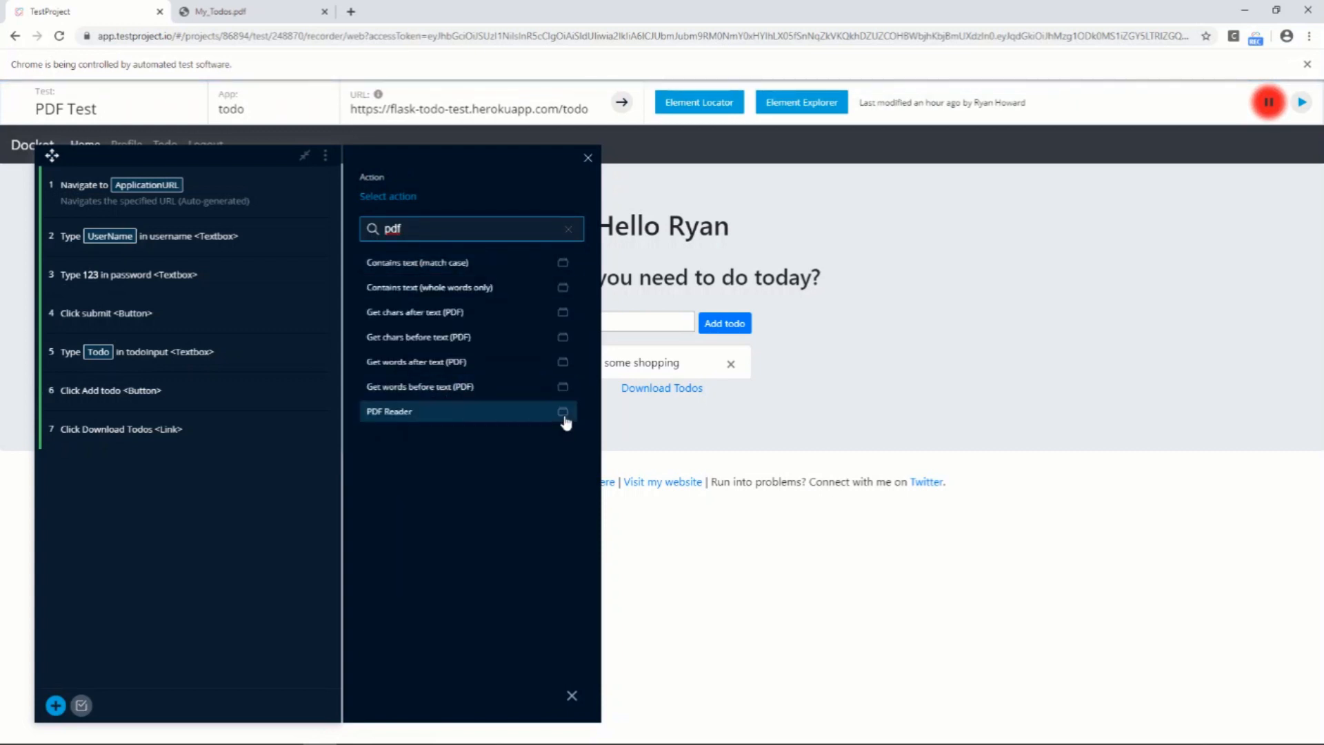
mouse_move(564, 416)
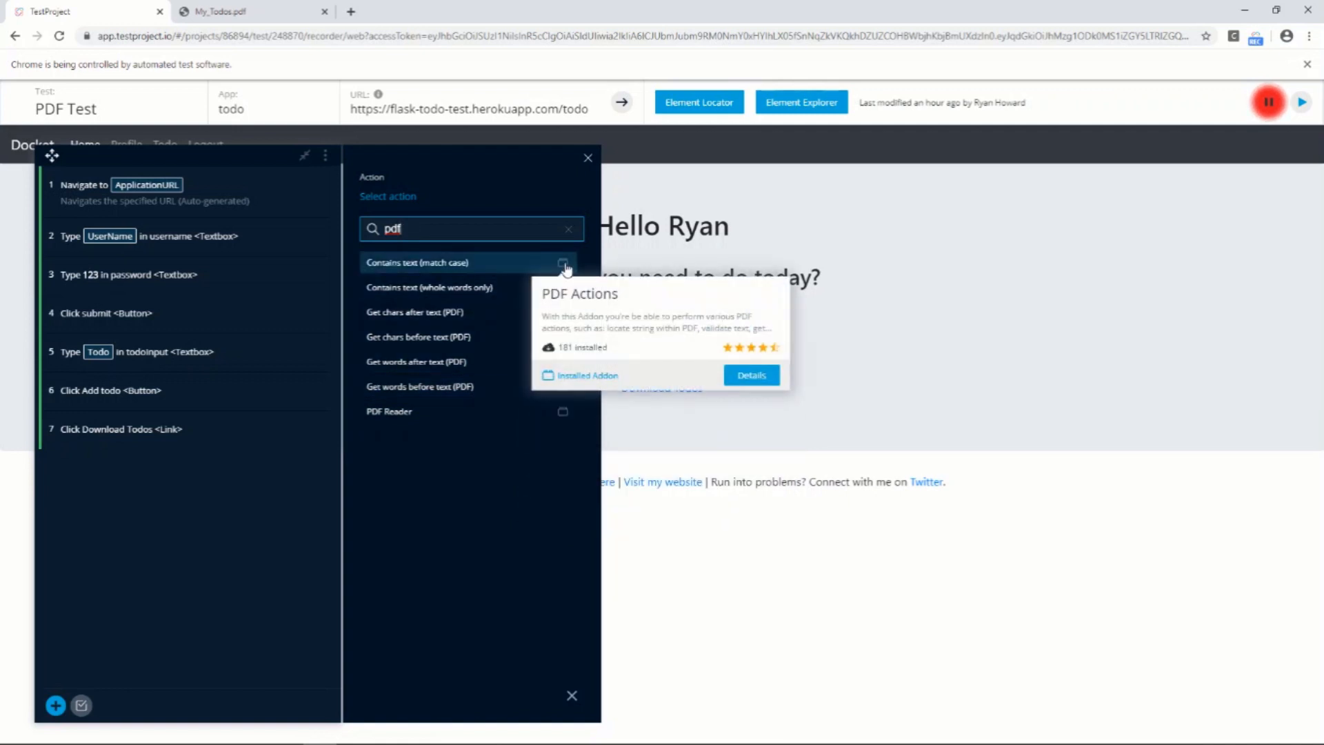
click(439, 365)
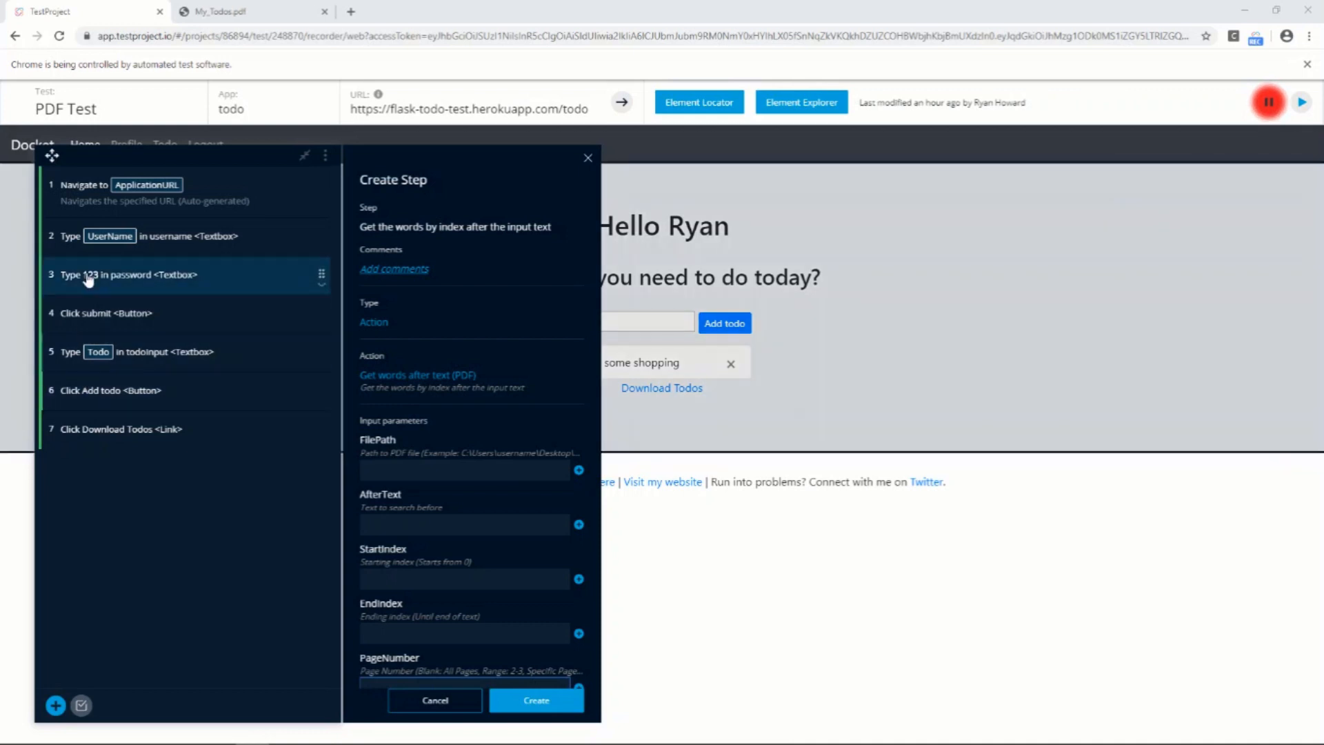
Set the new step's FilePath to My_Todos.pdf in the user's Downloads folder
click(364, 470)
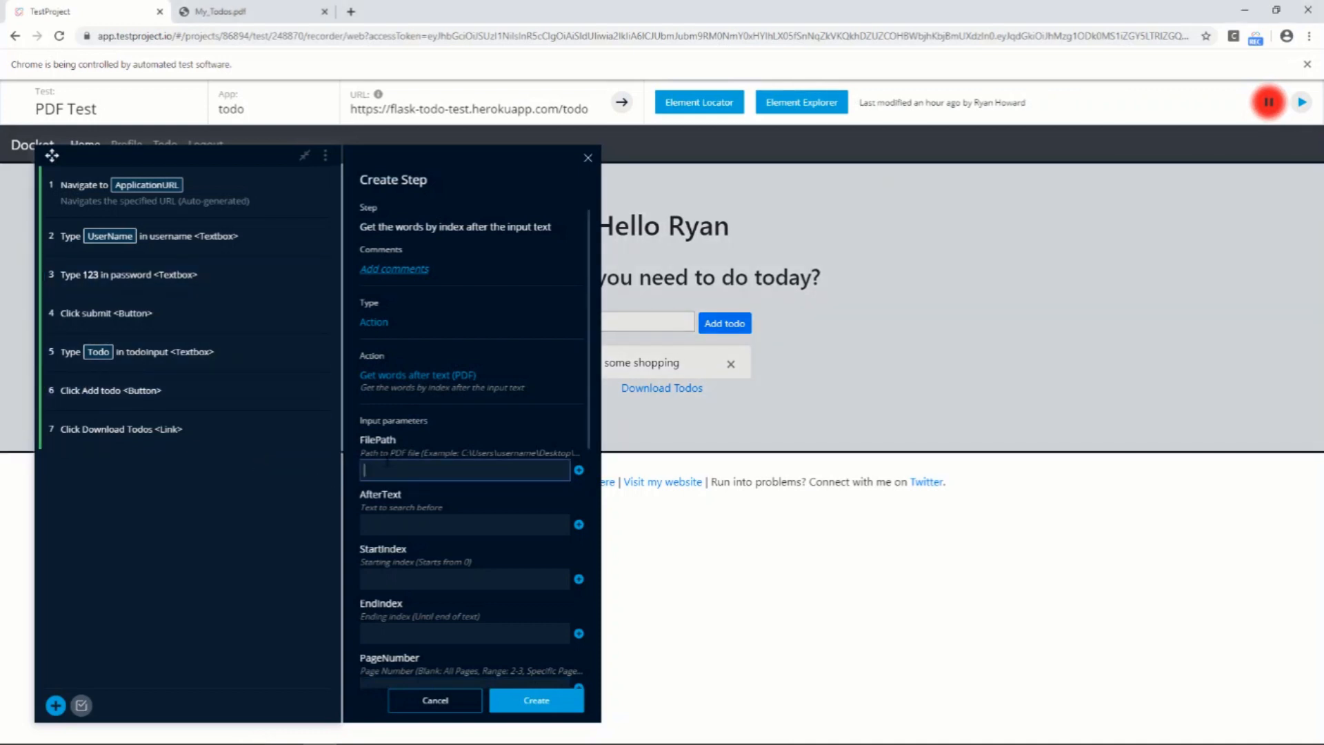
text(C:\Users\ryanh\Downloads)
text(\My_Todos)
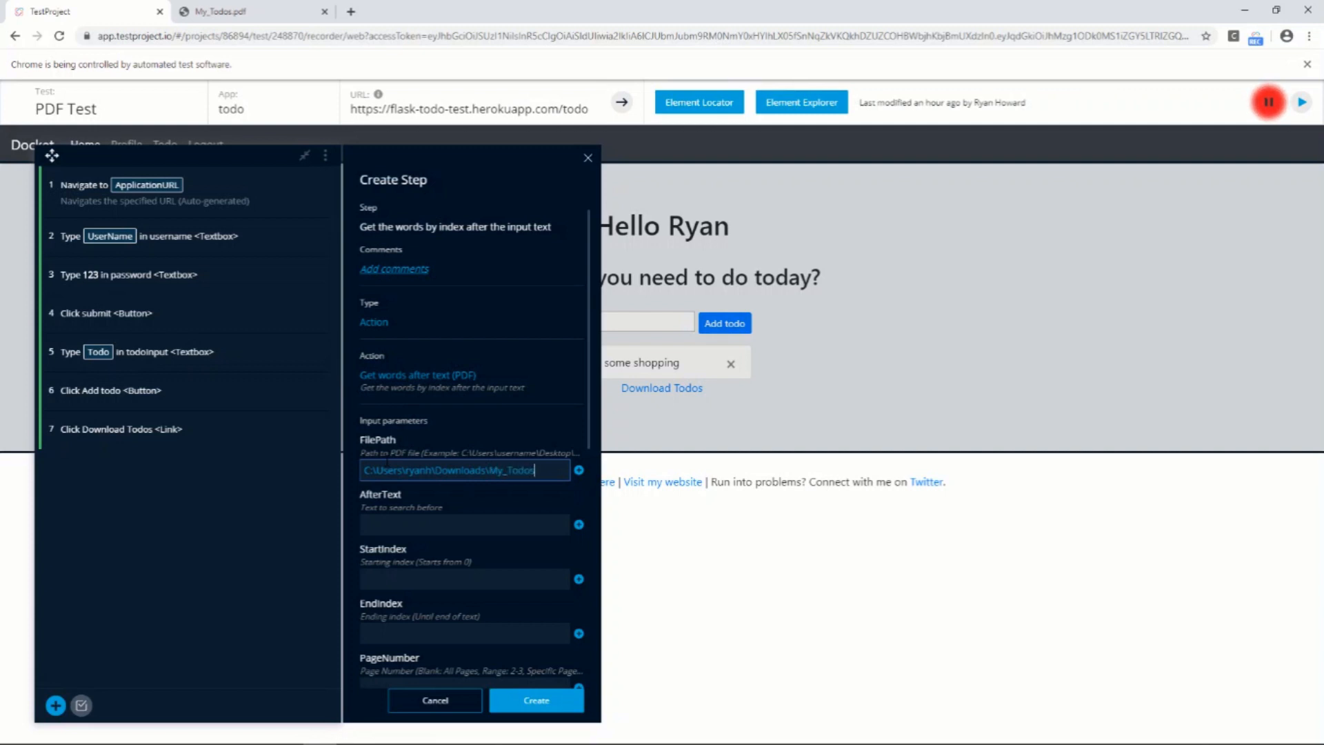
text(.pdf)
click(473, 501)
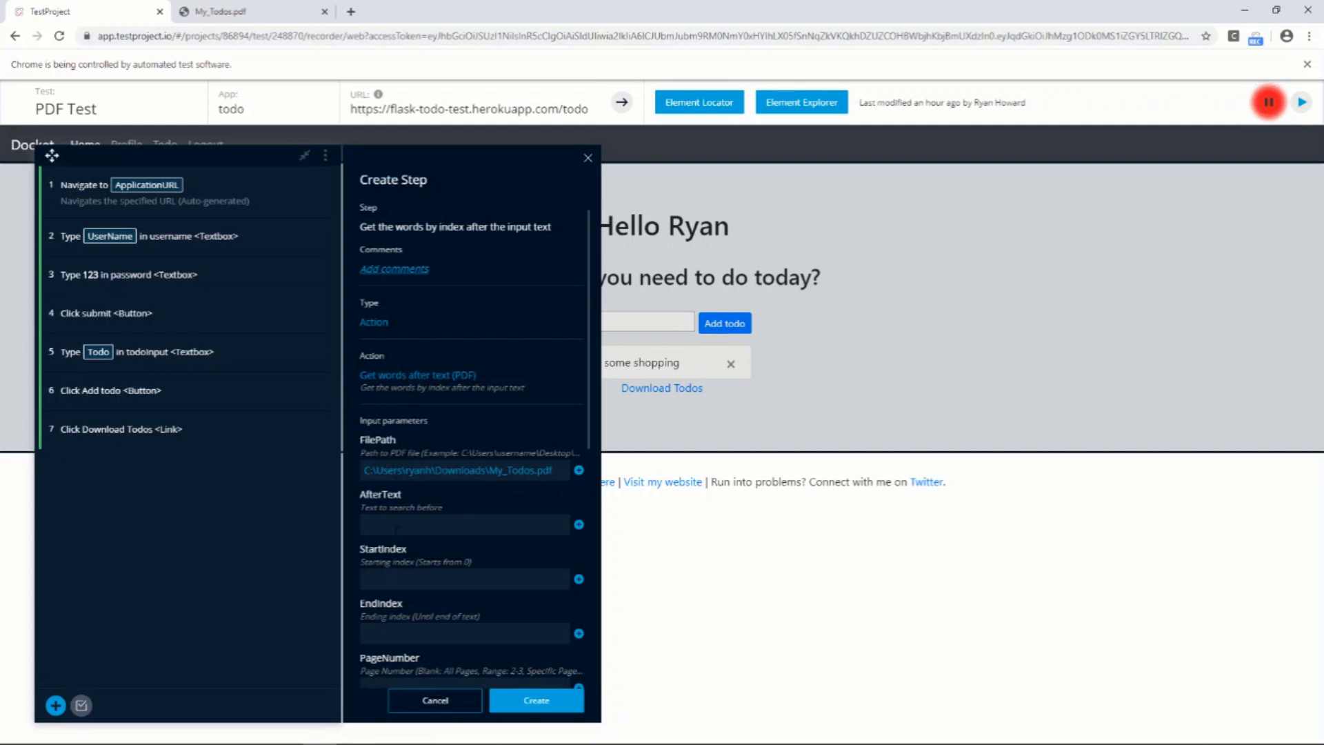
Copy "Todo list for" from the PDF heading and enter it as the AfterText parameter
click(238, 12)
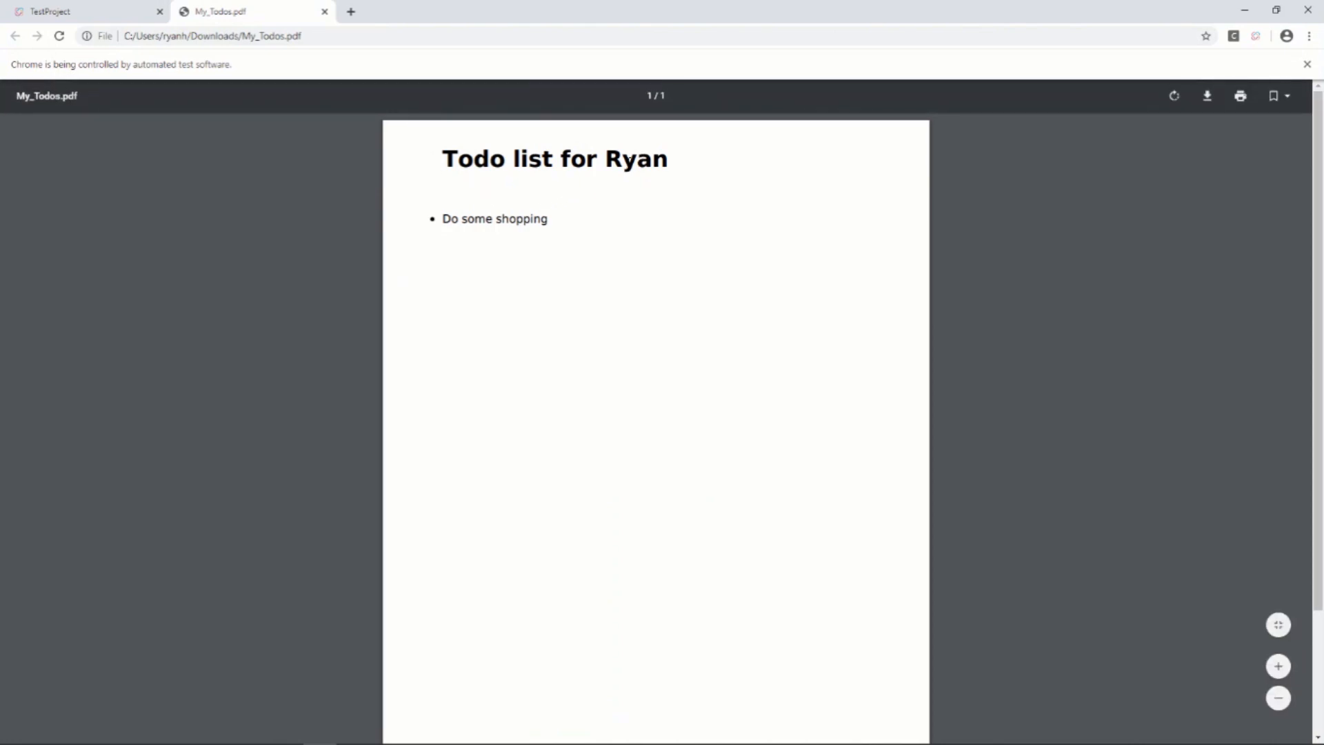
drag(605, 160, 668, 161)
drag(444, 157, 595, 161)
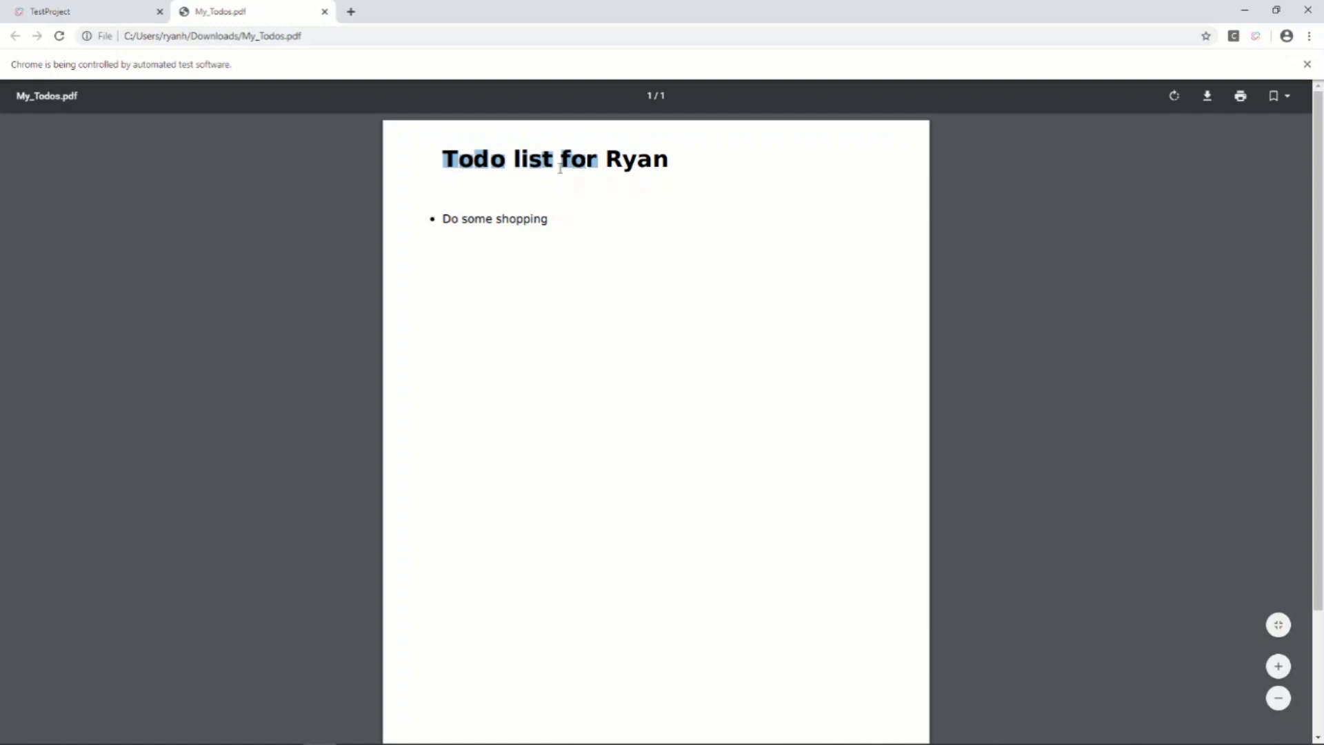
click(94, 8)
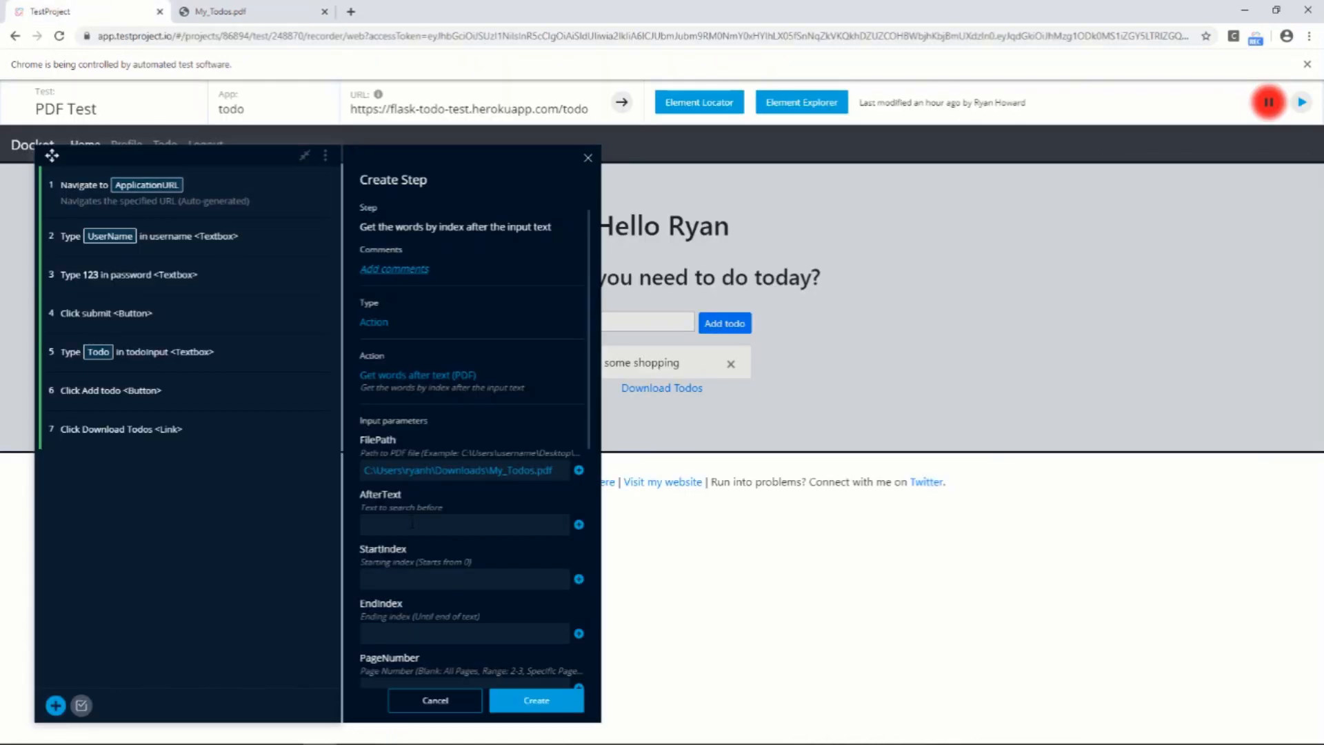
click(414, 522)
text(Todo list for:)
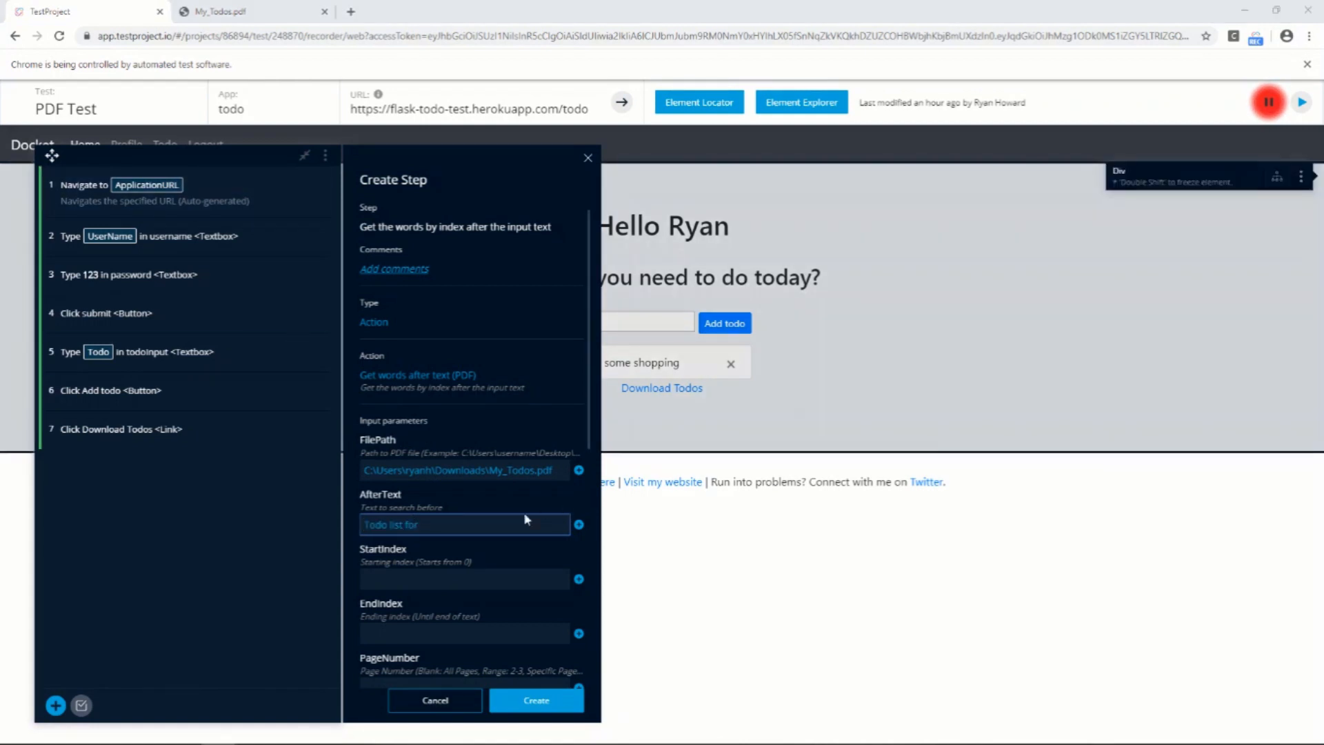
Check the individual words in AfterText and set the StartIndex to 3
scroll(428, 560, down, 1)
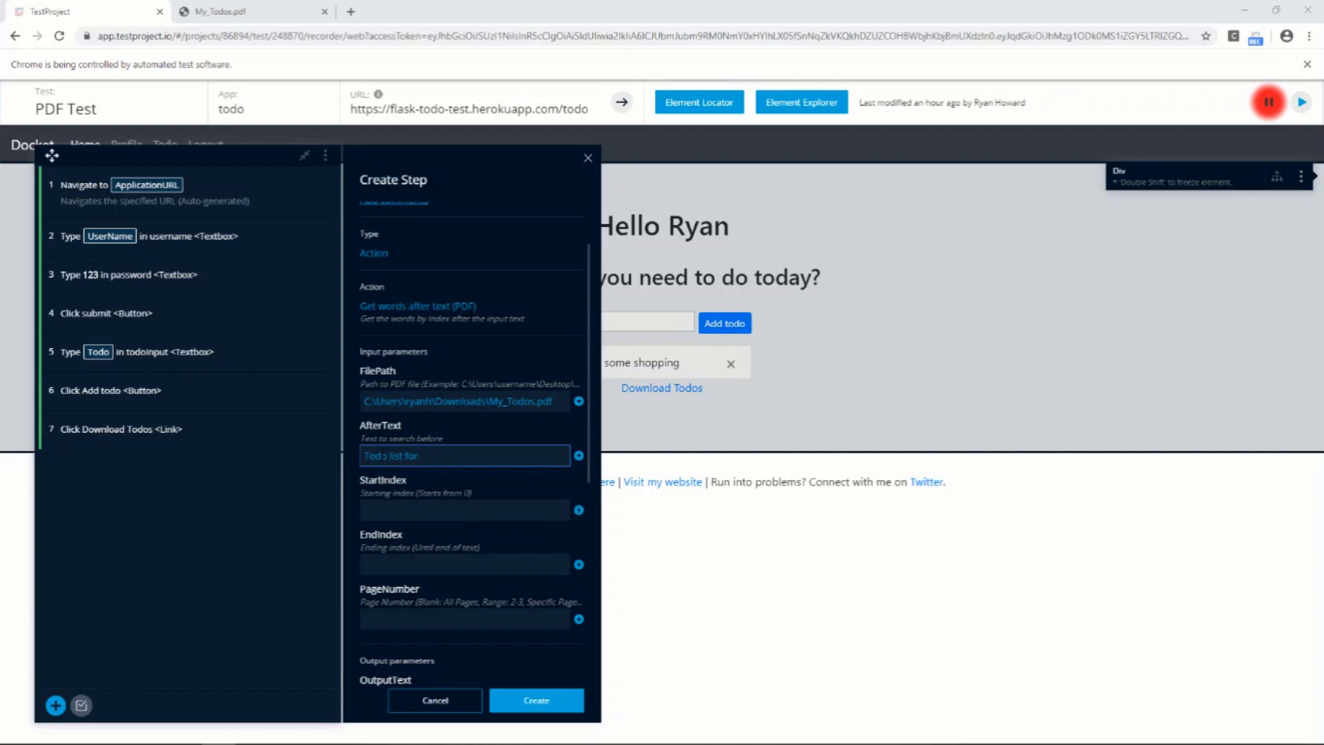
double_click(376, 456)
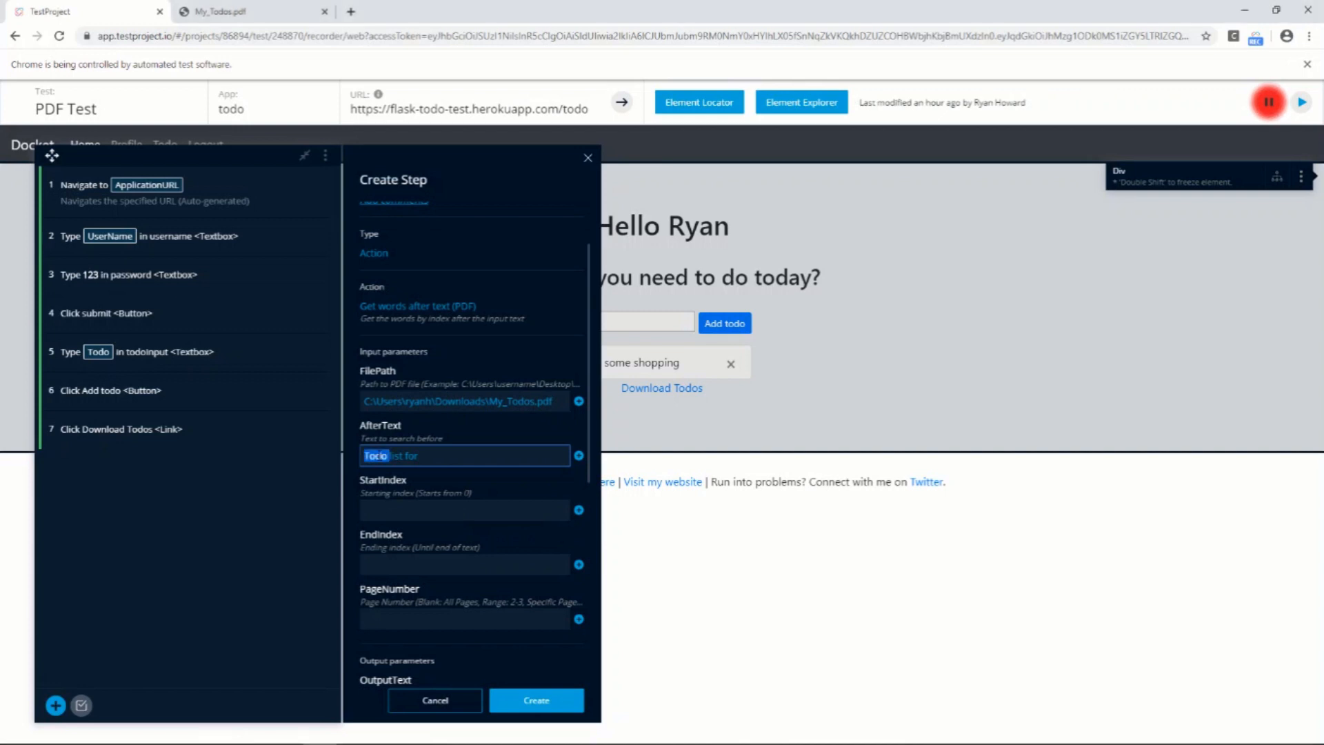
double_click(396, 456)
double_click(411, 455)
click(424, 456)
click(416, 510)
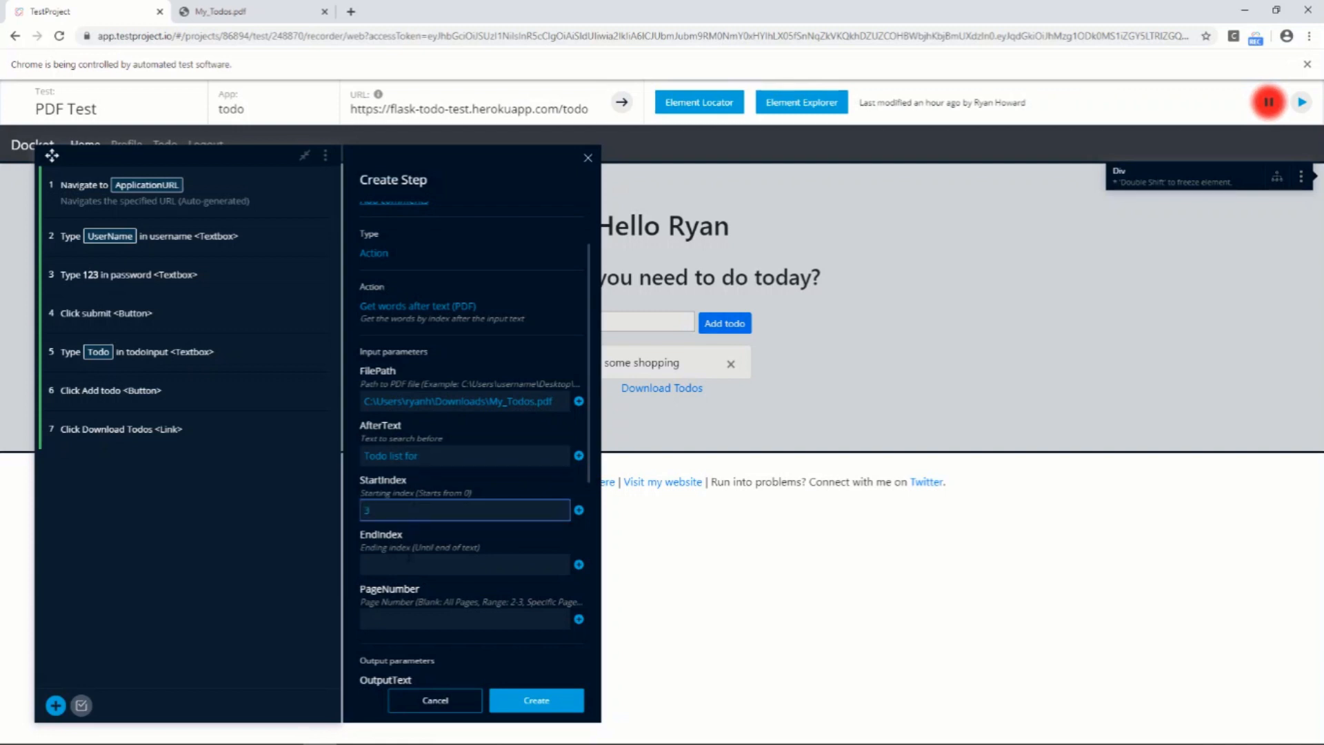
Set the EndIndex of the PDF words step to 3
click(408, 564)
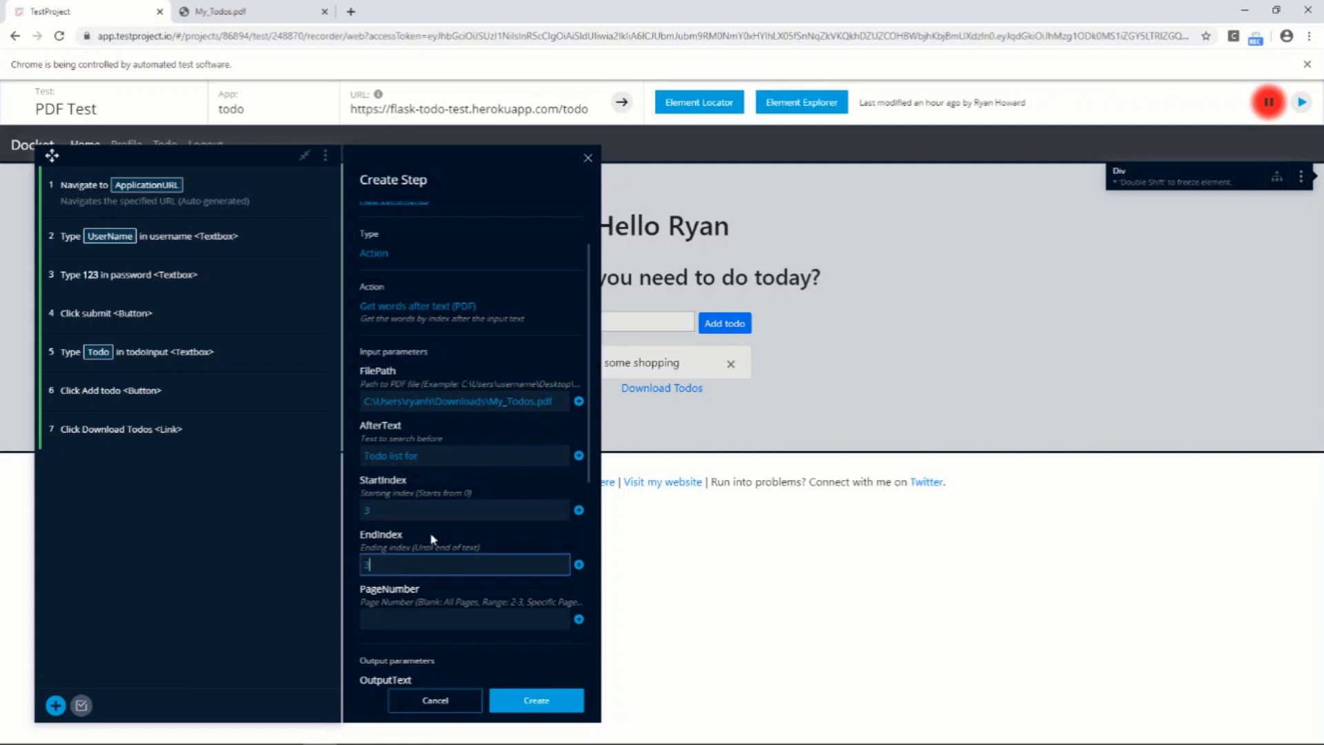
scroll(428, 546, down, 1)
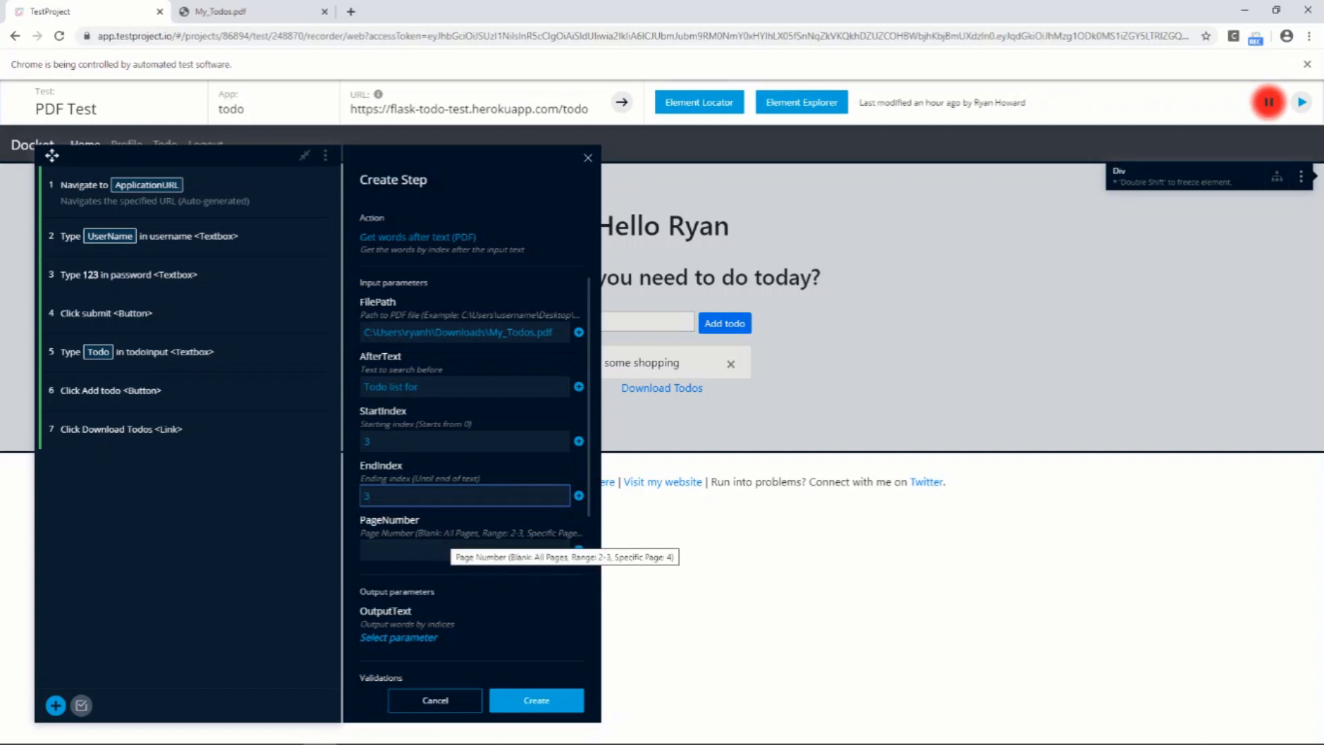
scroll(448, 538, down, 1)
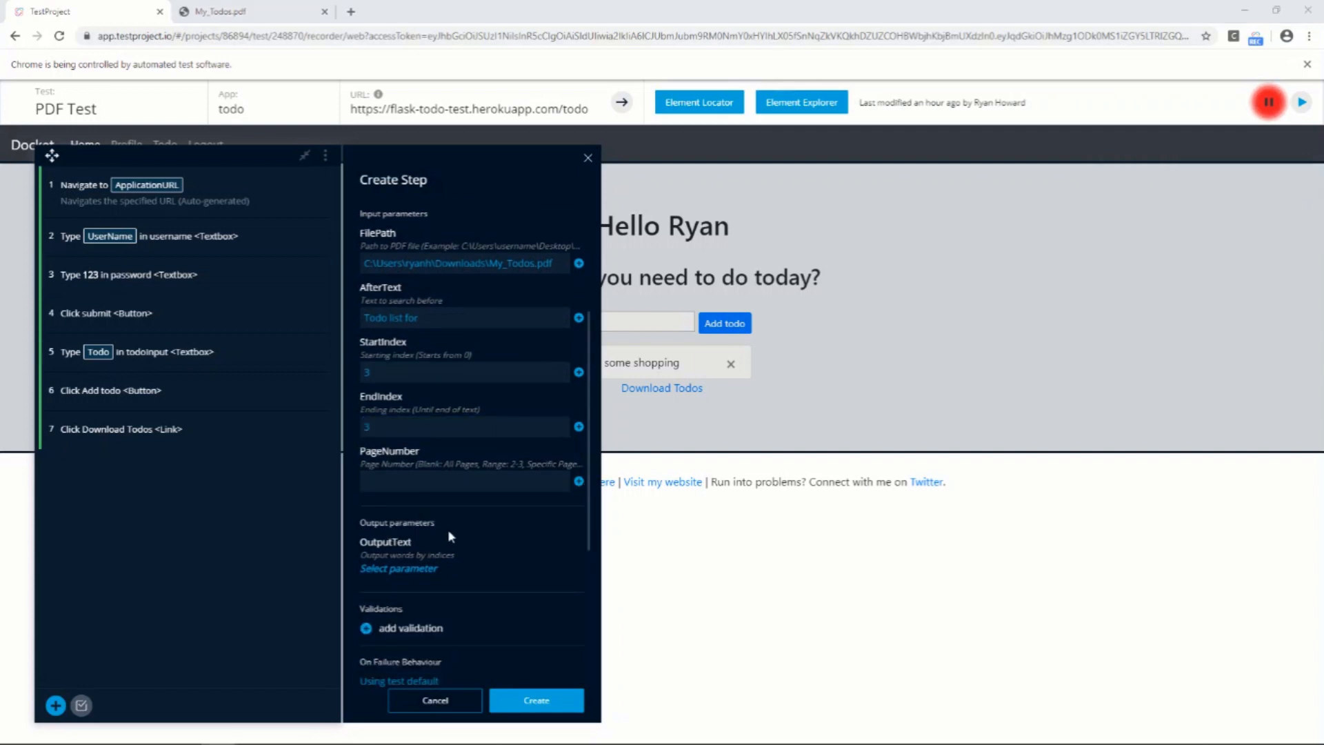
Store the OutputText in a new test-level parameter named PDFUsername and create the PDF step
click(413, 569)
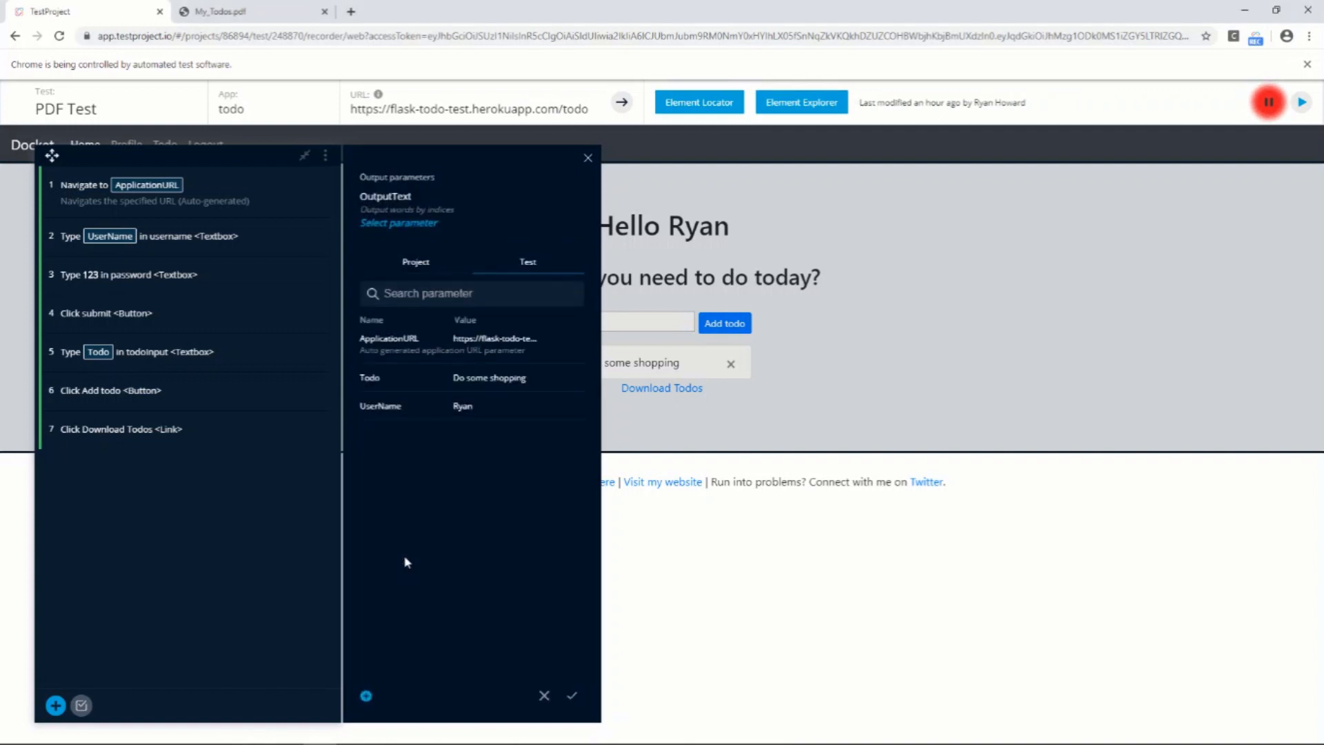
click(367, 695)
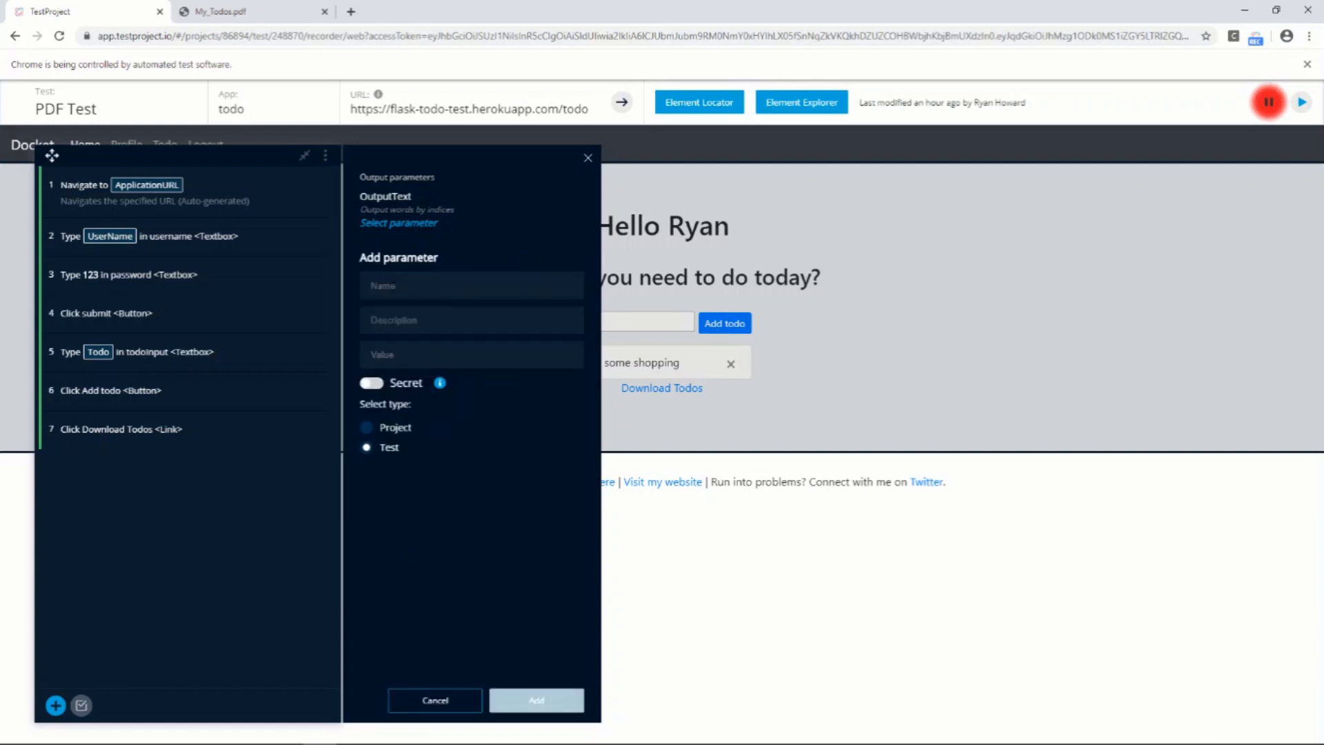
click(471, 285)
text(PDF)
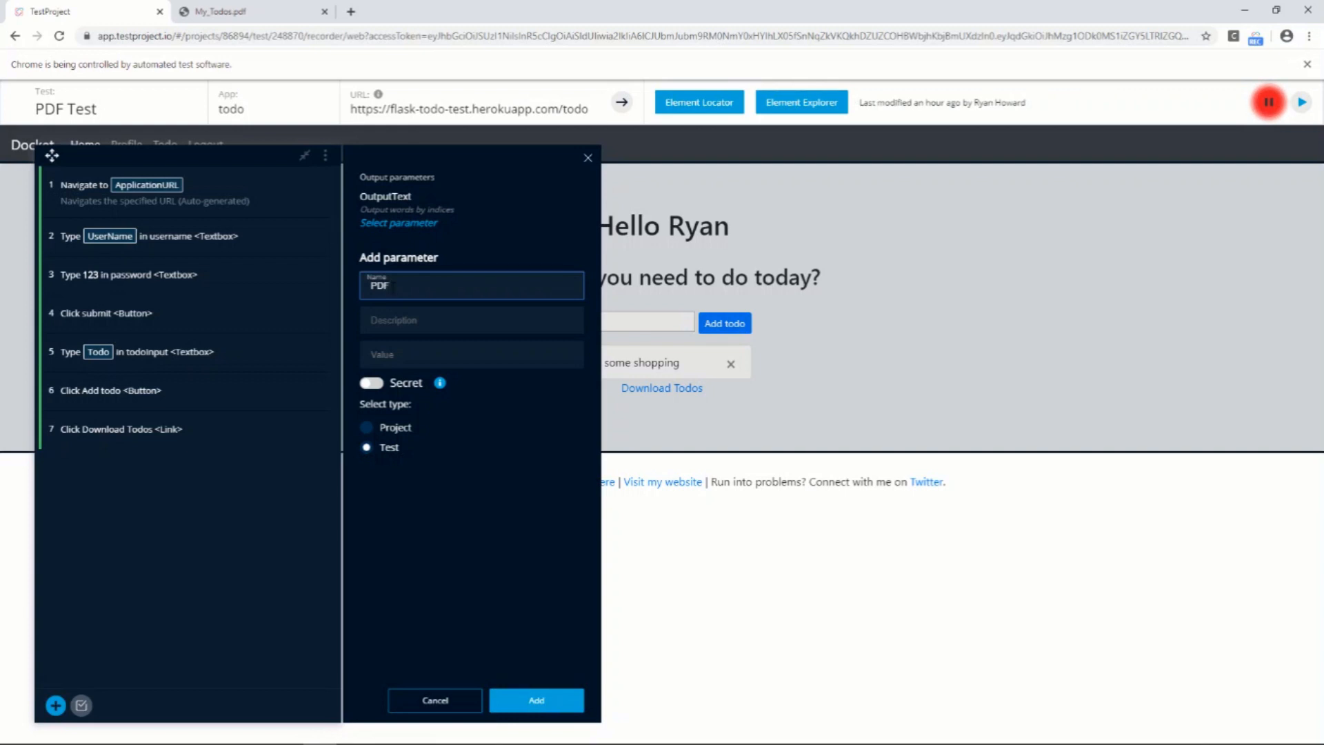
text(UserBa)
key(BackSpace)
text(name)
click(539, 702)
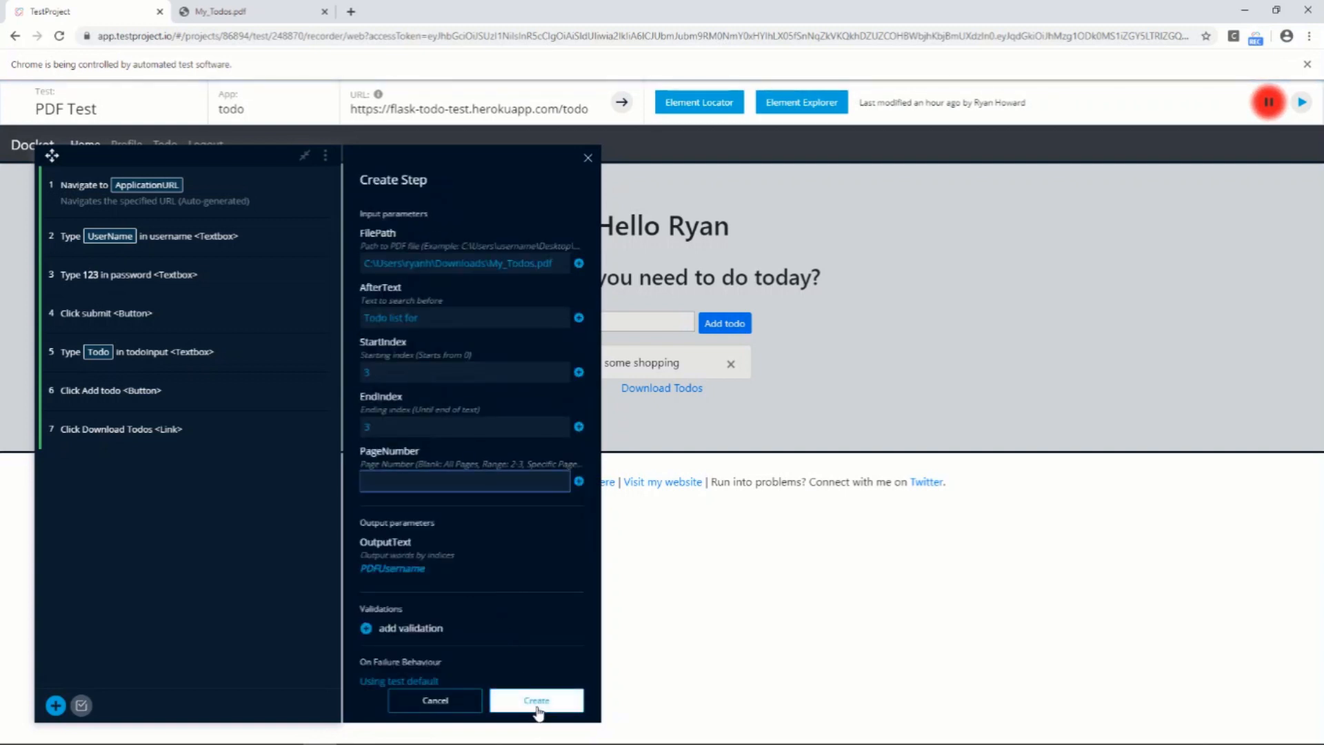
click(541, 704)
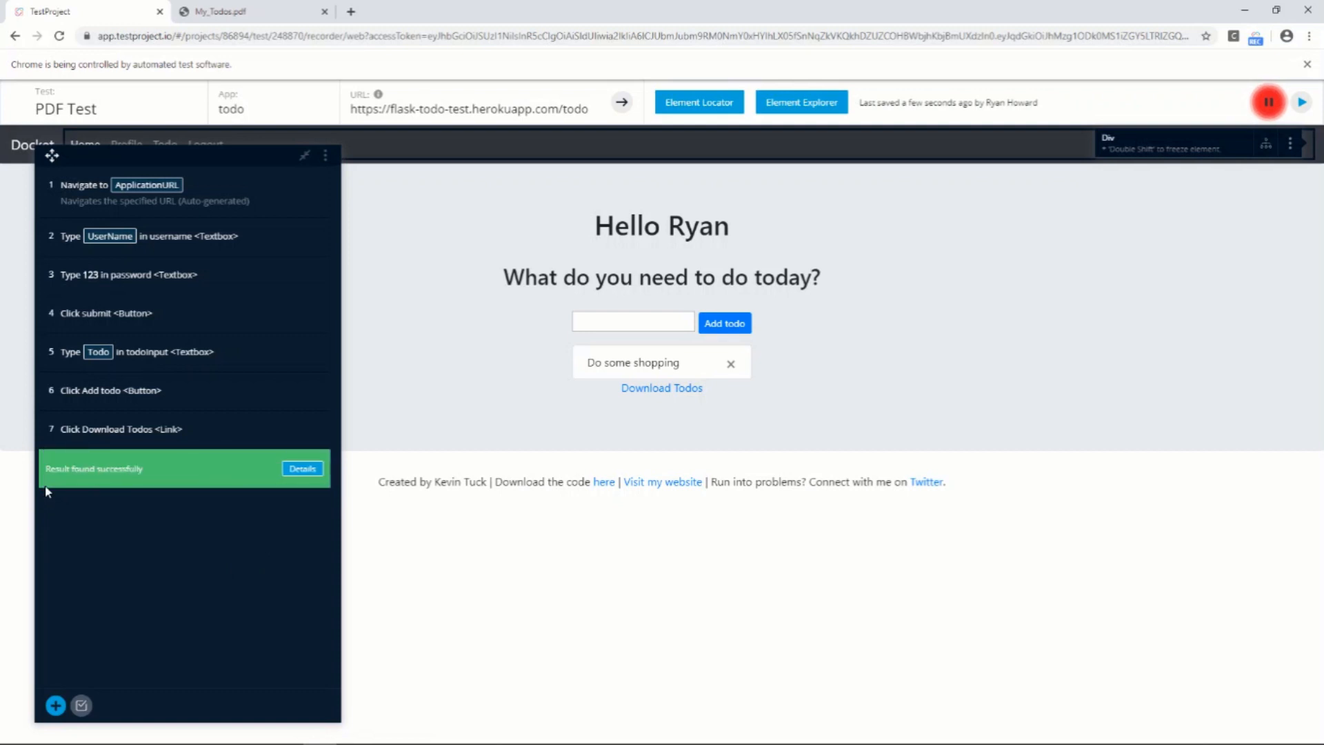
Review the execution details of the PDF words step, checking its input parameters and the extracted output text
click(301, 470)
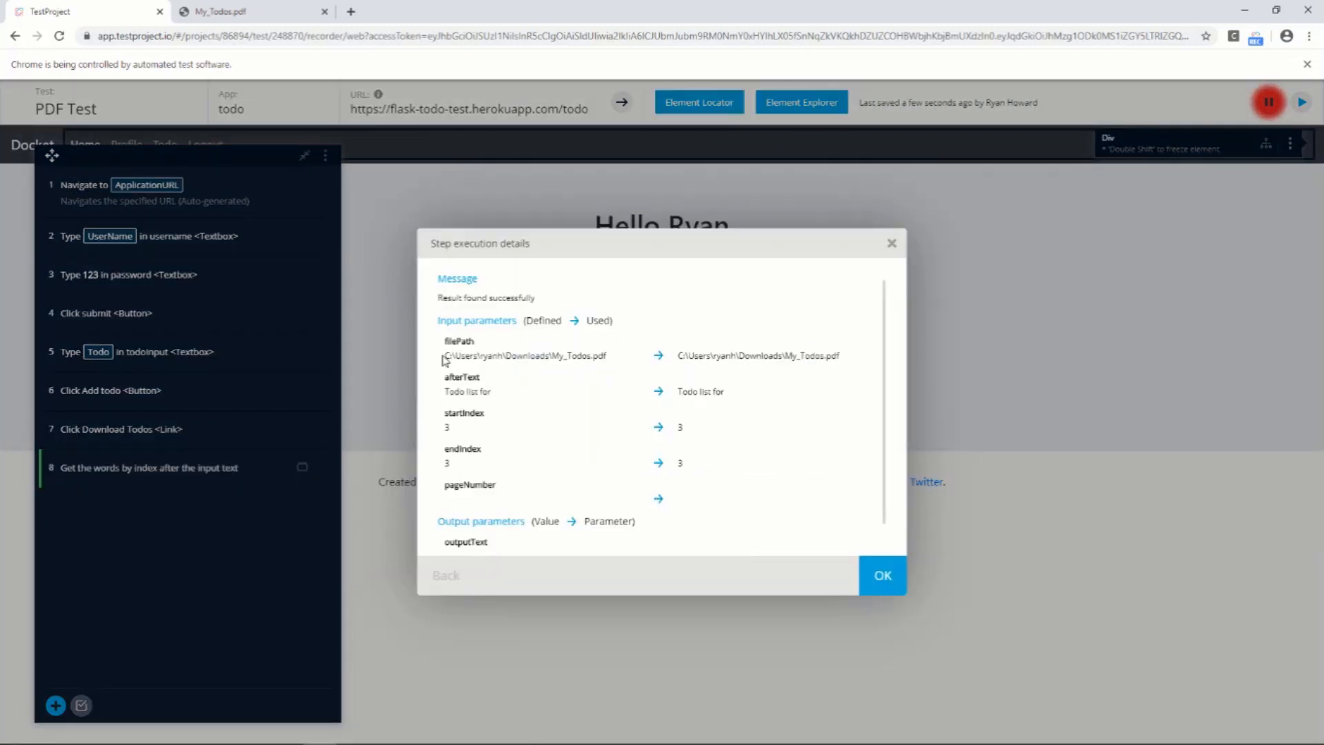
drag(444, 355, 549, 352)
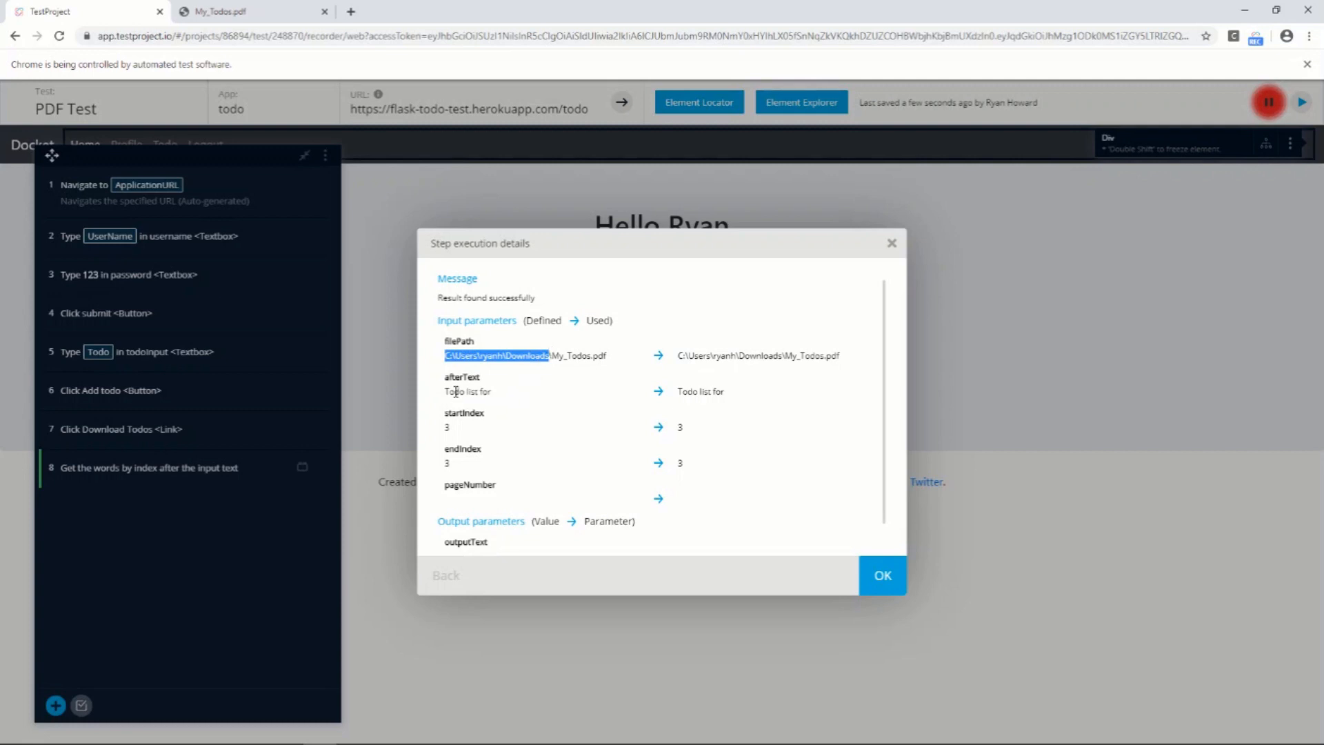
drag(455, 391, 470, 412)
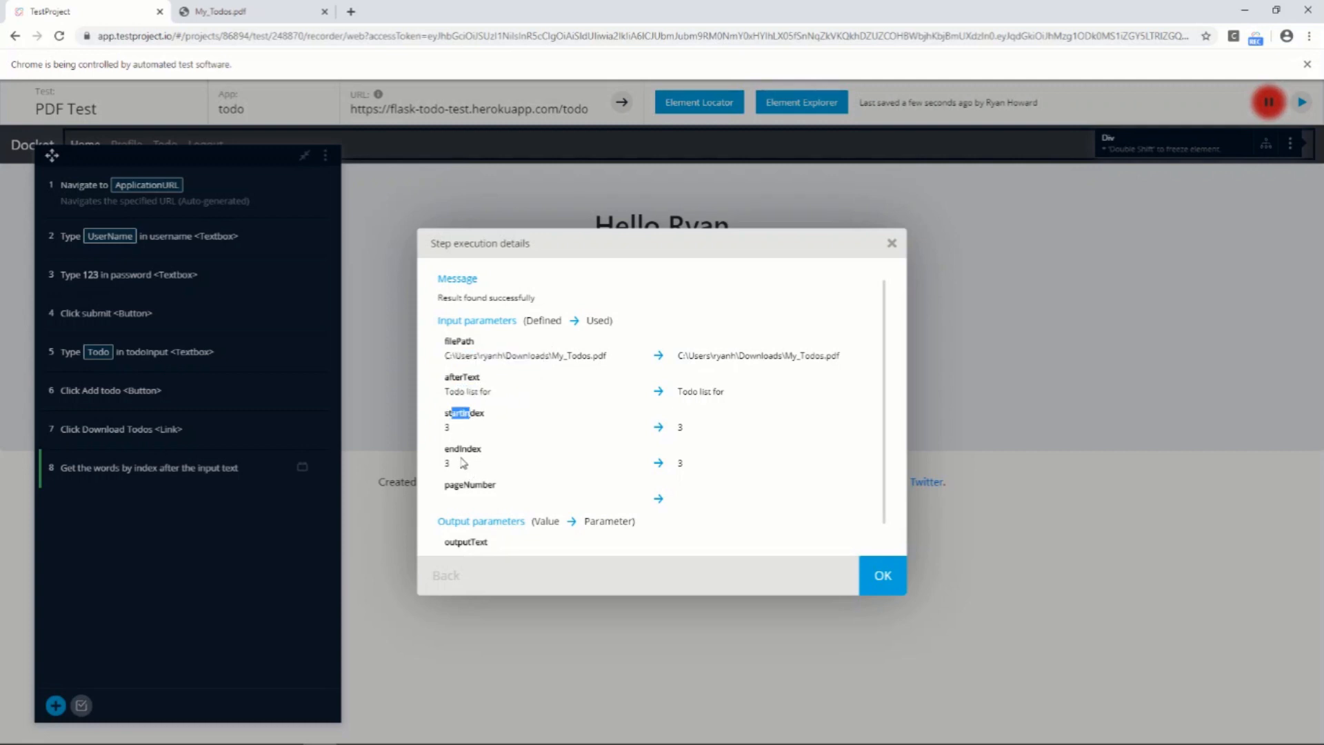
drag(672, 391, 733, 391)
scroll(519, 507, down, 1)
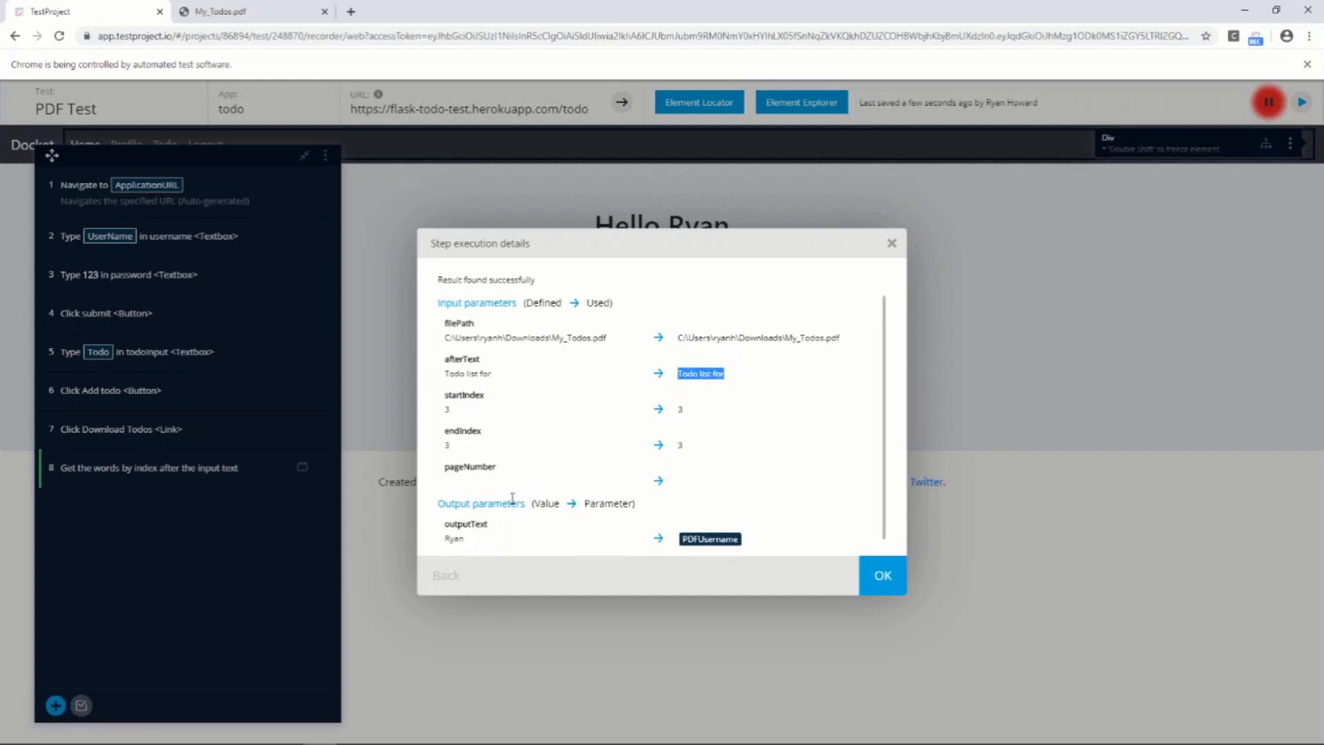
drag(445, 523, 500, 525)
double_click(454, 538)
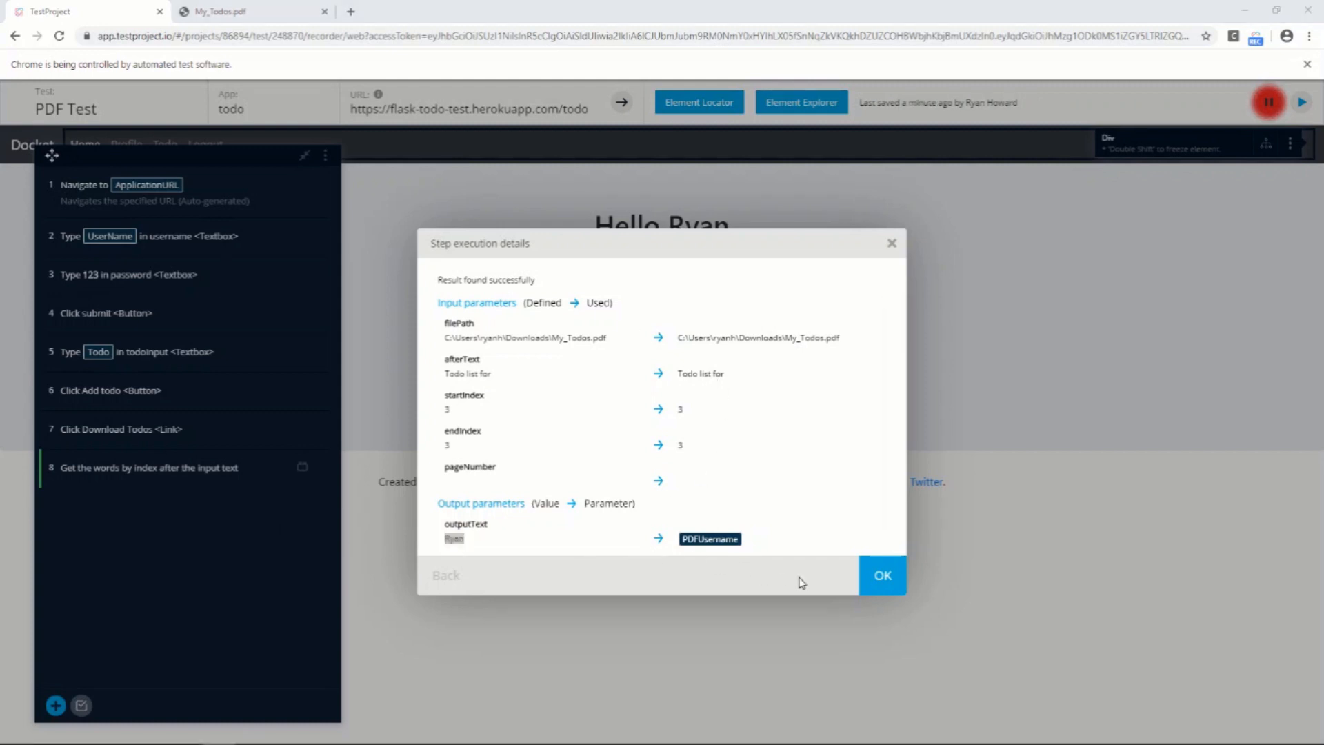
click(874, 587)
Start a new step of type Action, search the actions for compare and choose Compare two strings
click(55, 706)
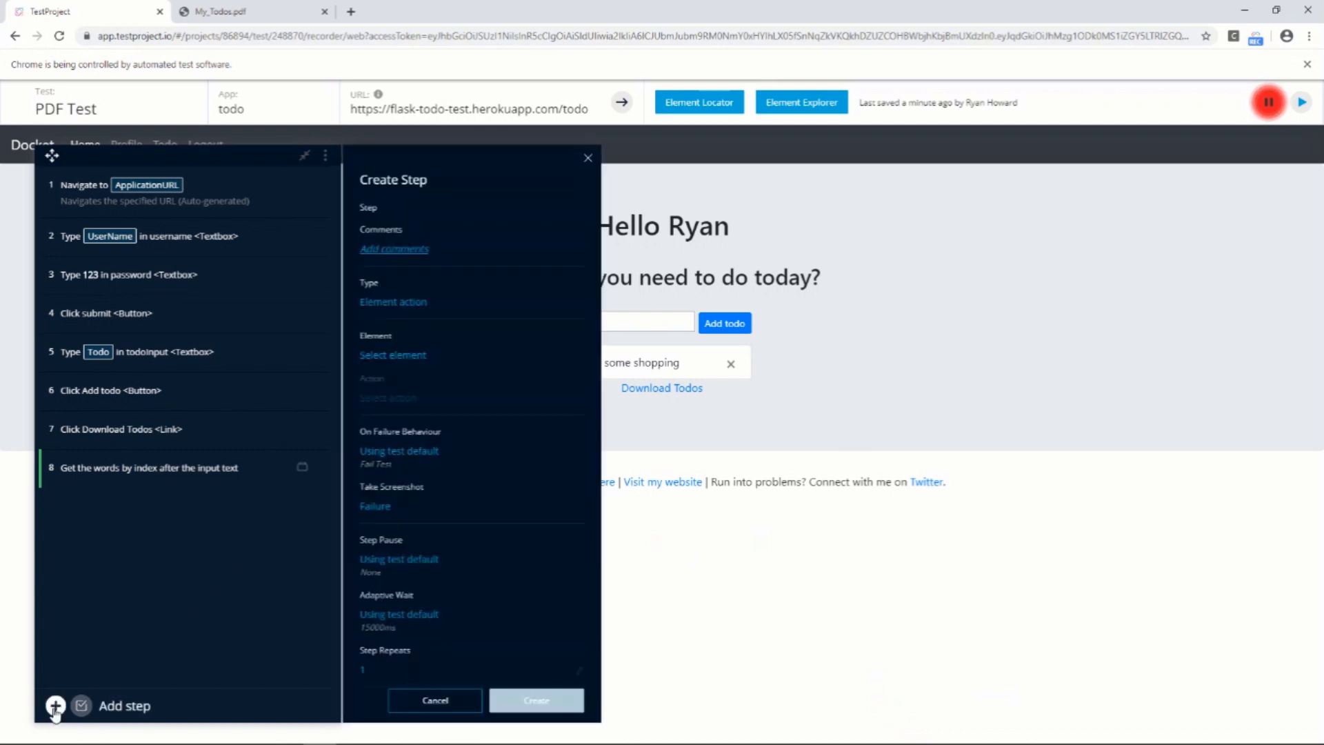
click(394, 302)
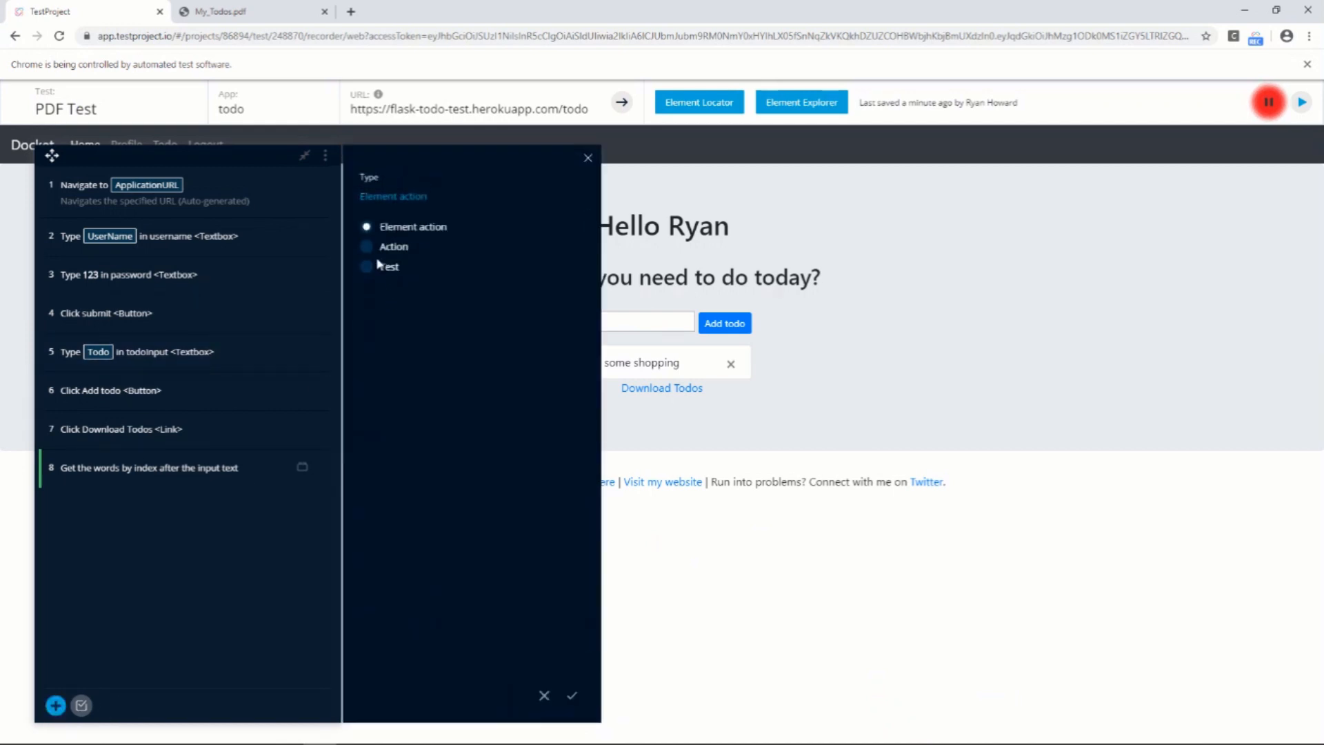
click(373, 247)
click(571, 695)
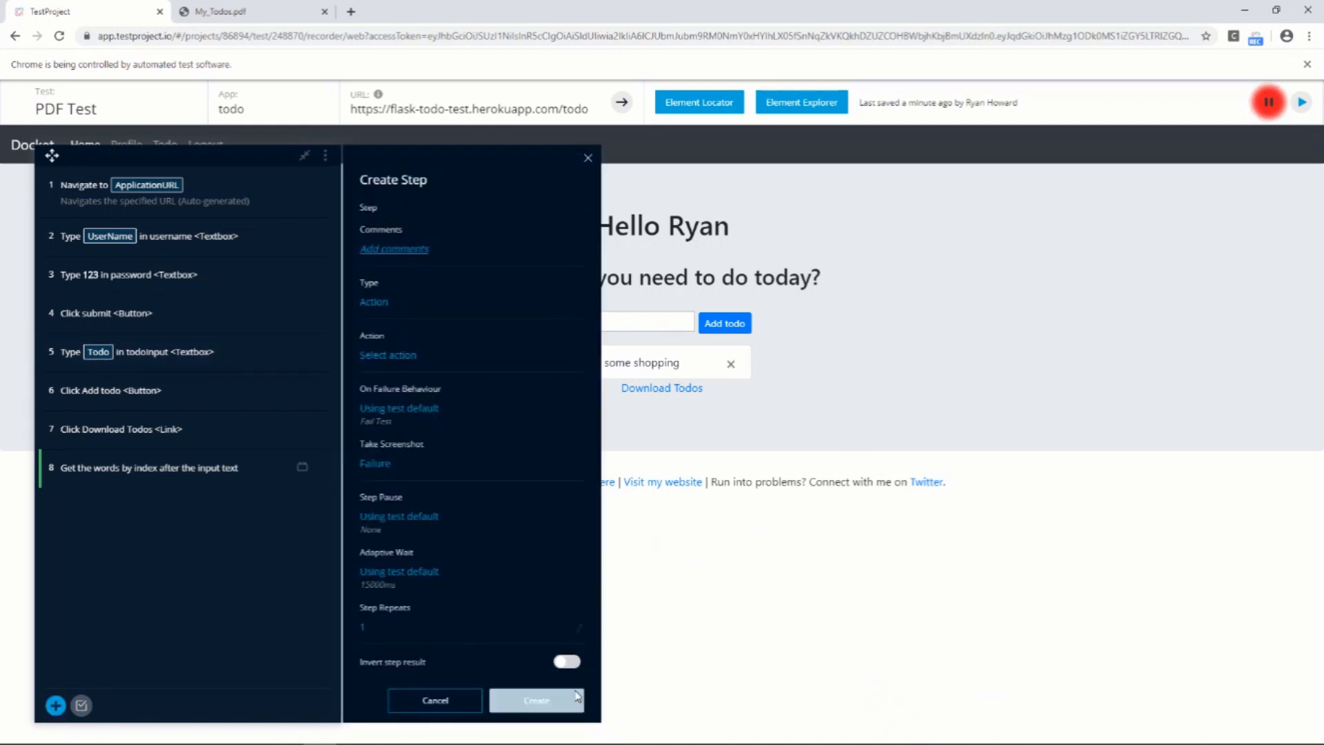
click(403, 355)
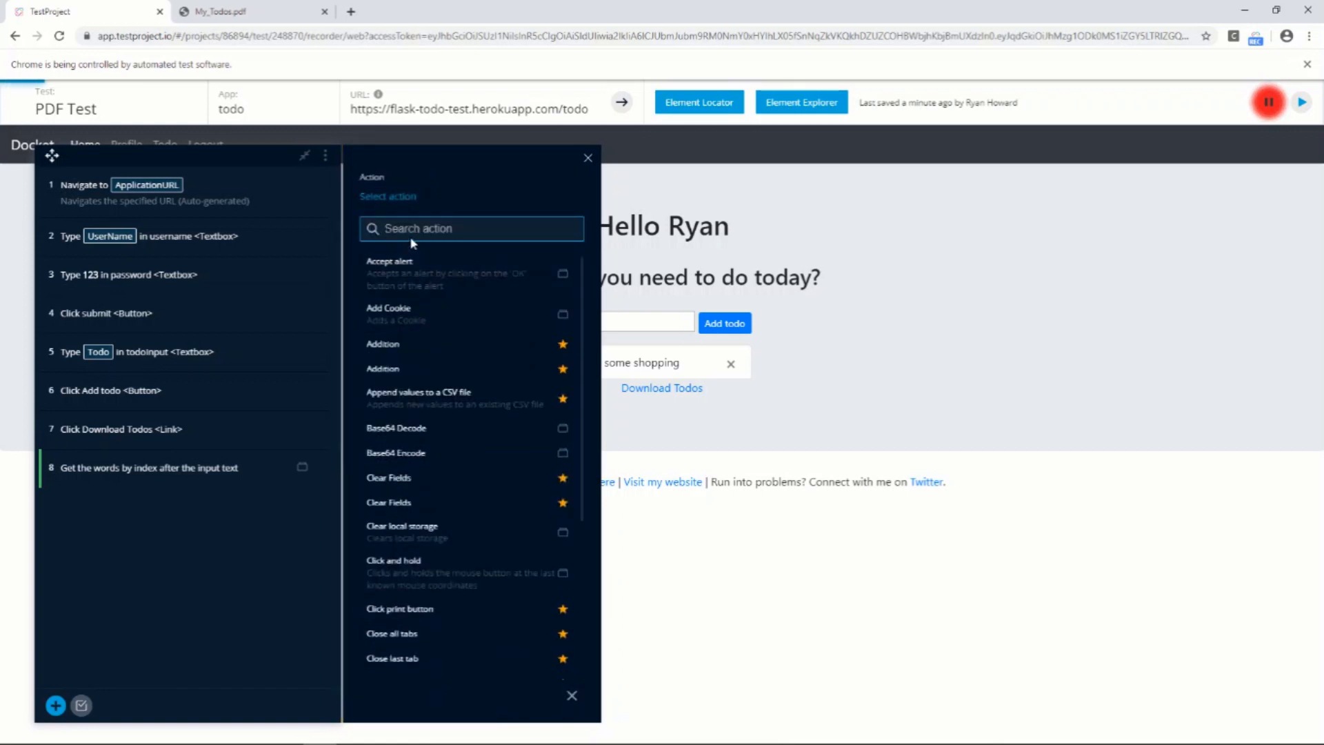
text(com)
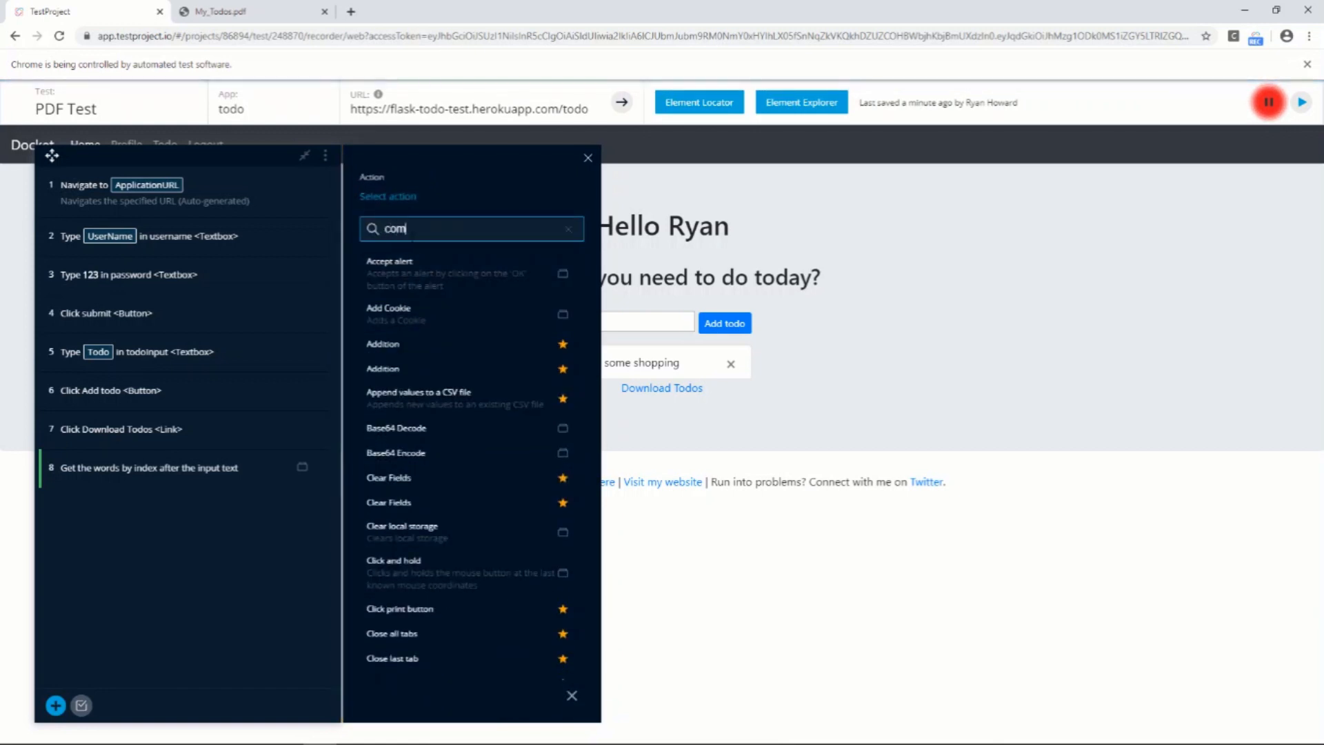
text(pare)
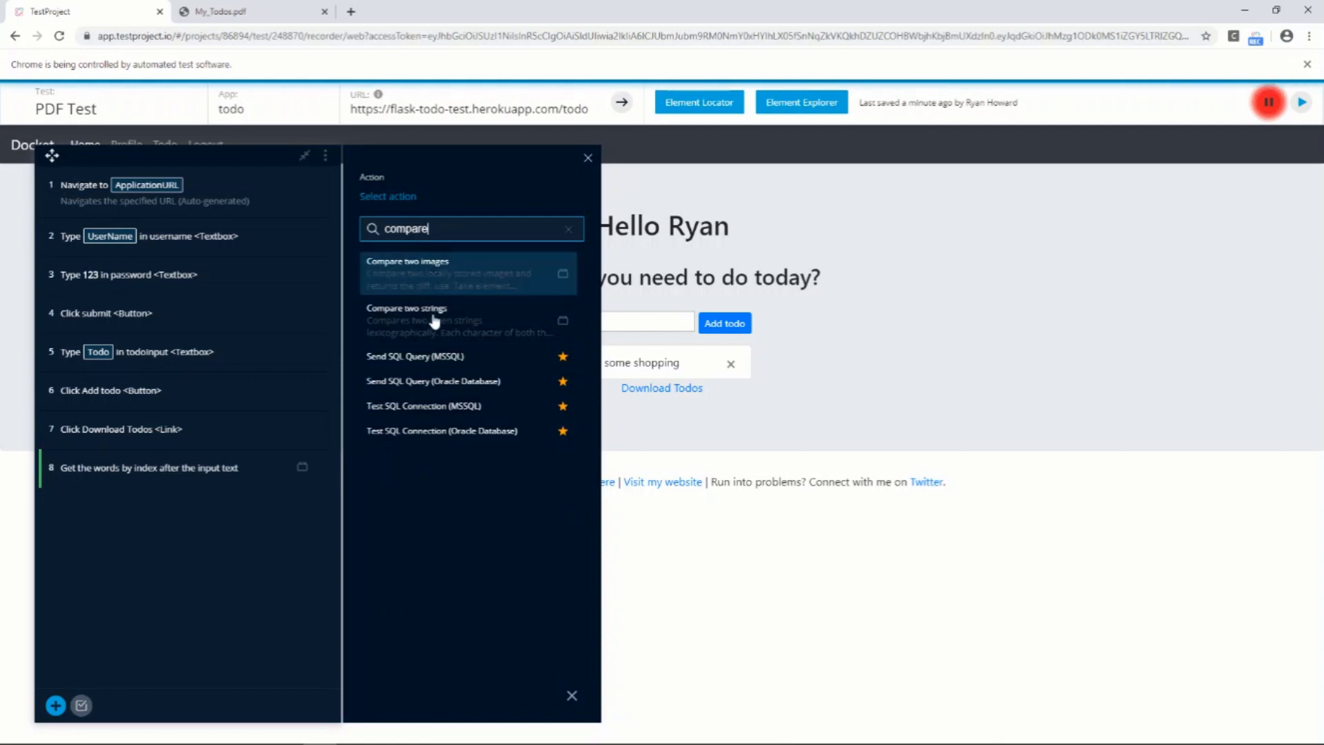
click(434, 321)
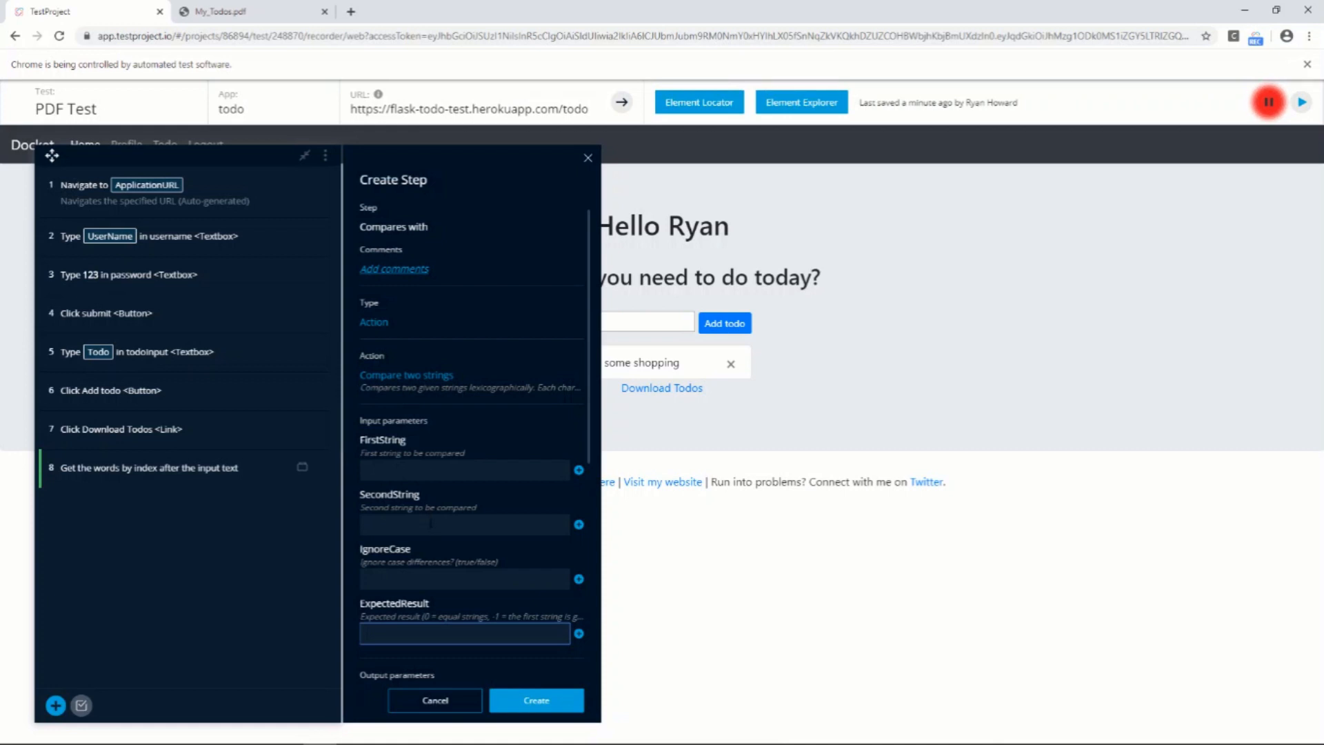
Assign the PDFUsername test parameter to FirstString
click(411, 470)
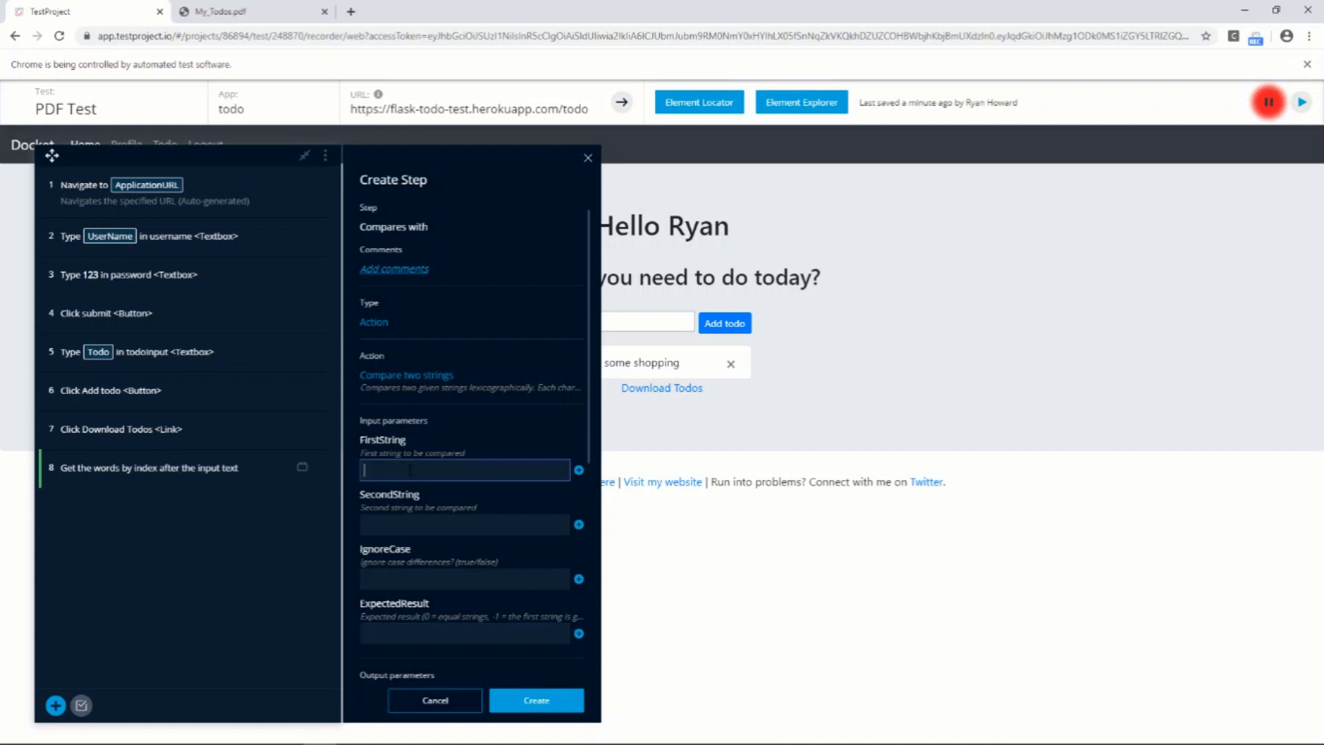
click(578, 469)
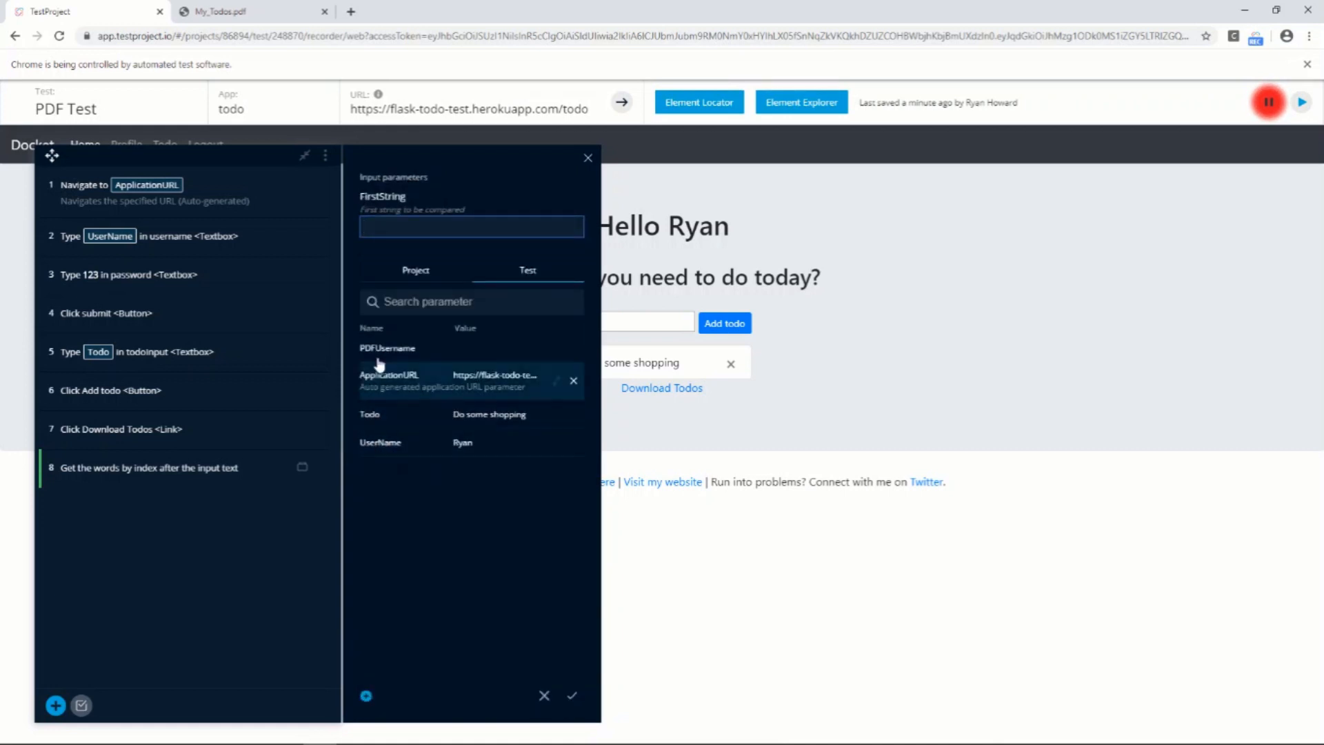
click(391, 349)
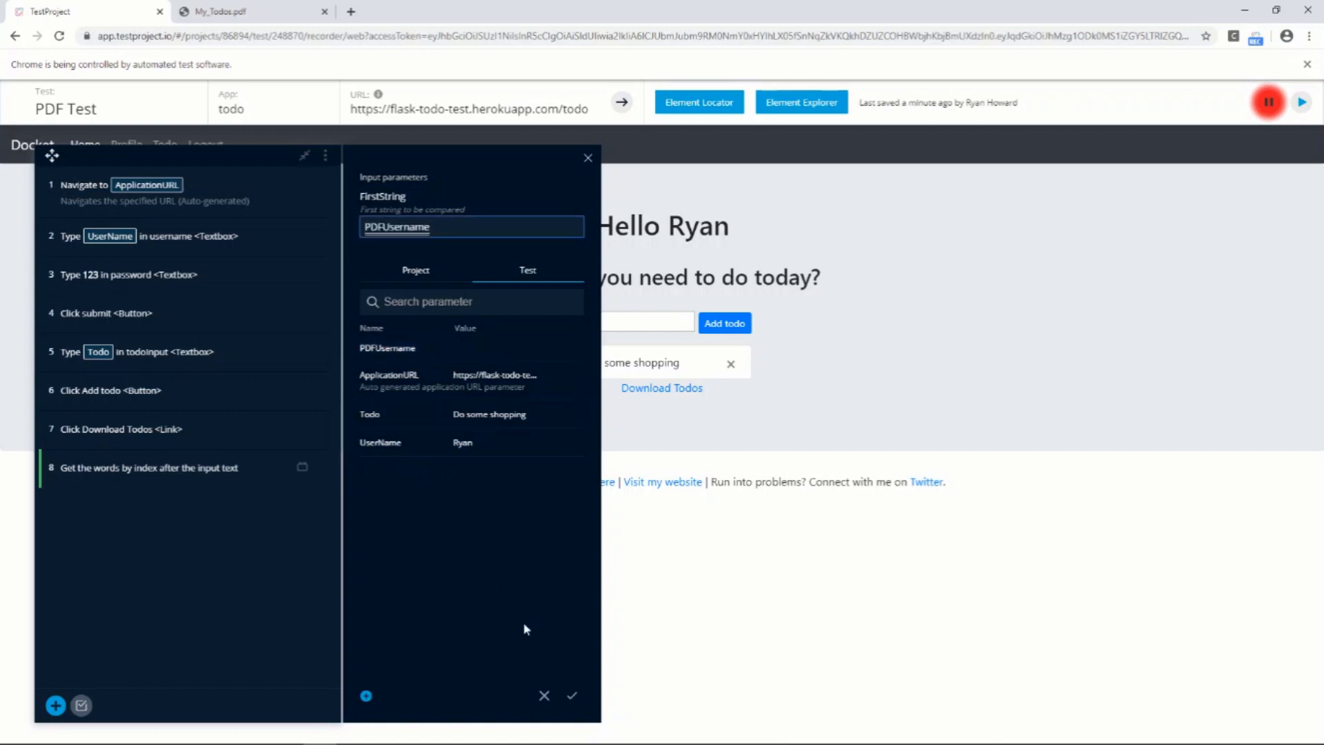
click(572, 695)
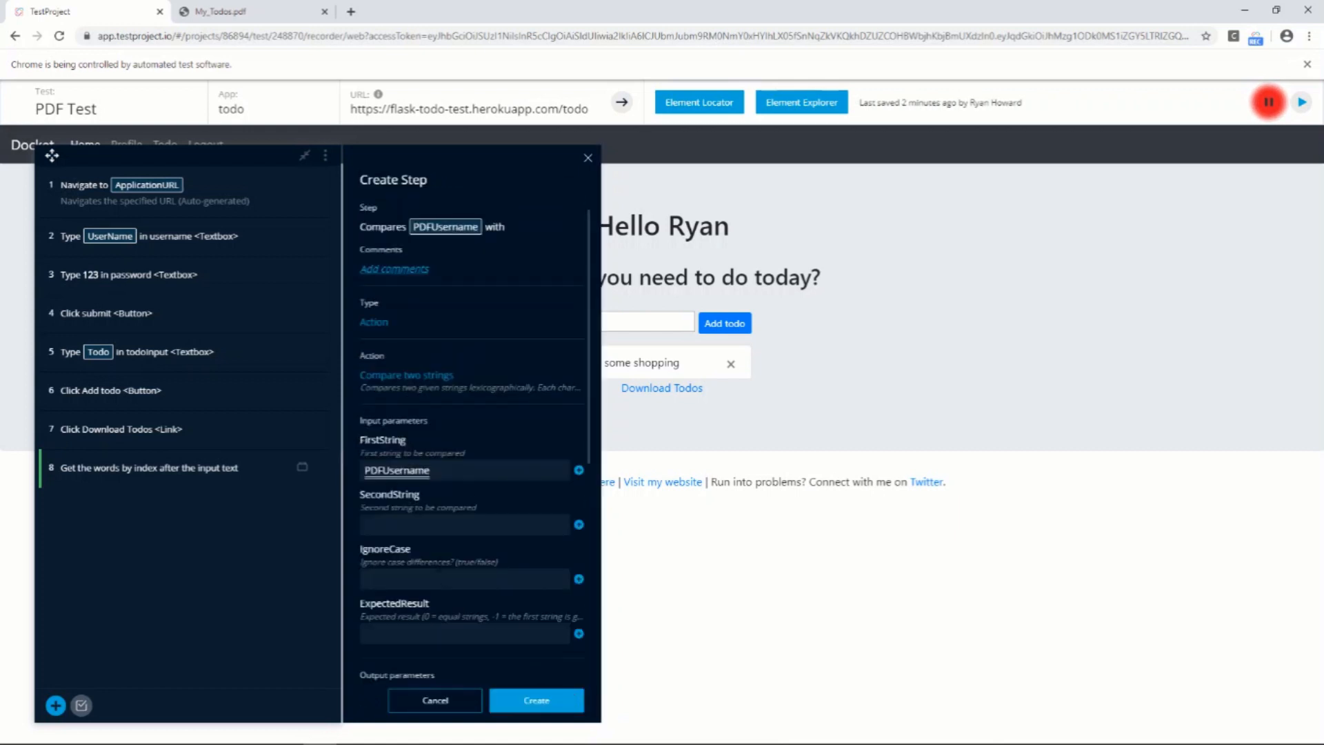
Assign the UserName test parameter to SecondString and create the comparison step
click(415, 525)
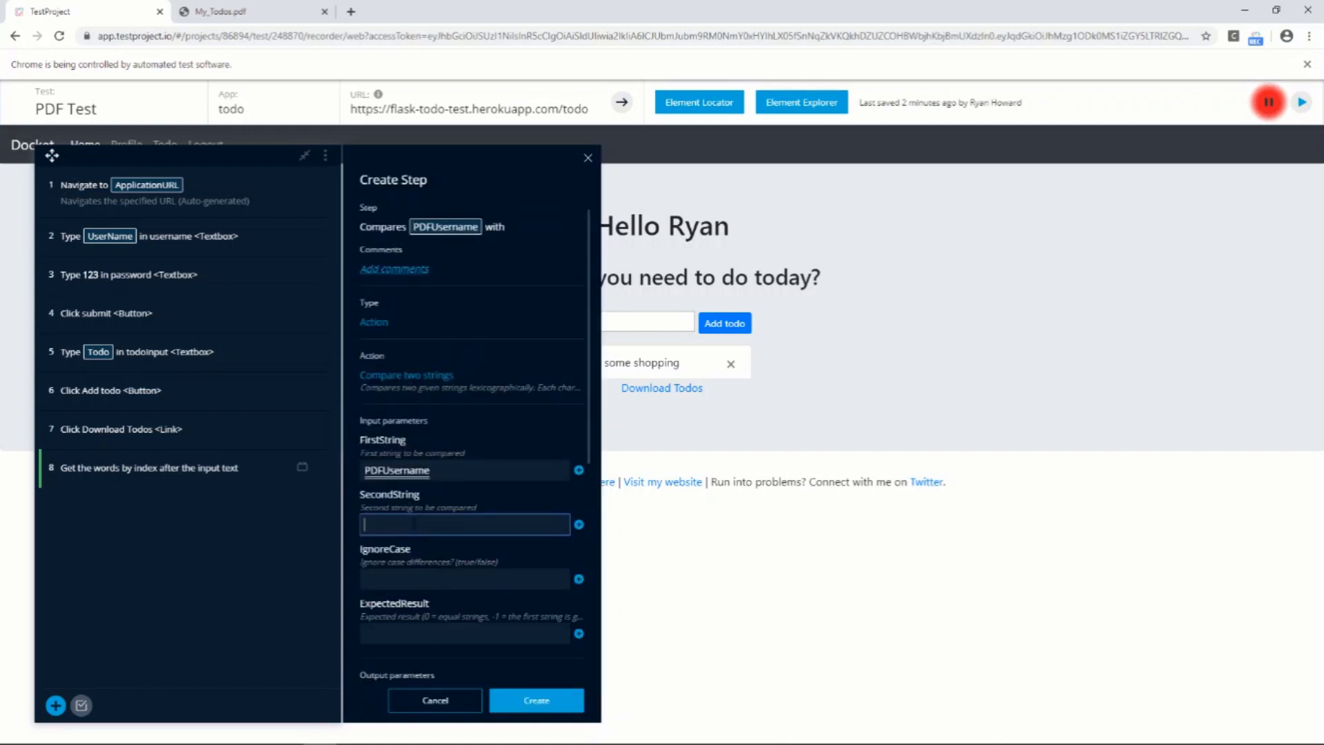
click(579, 526)
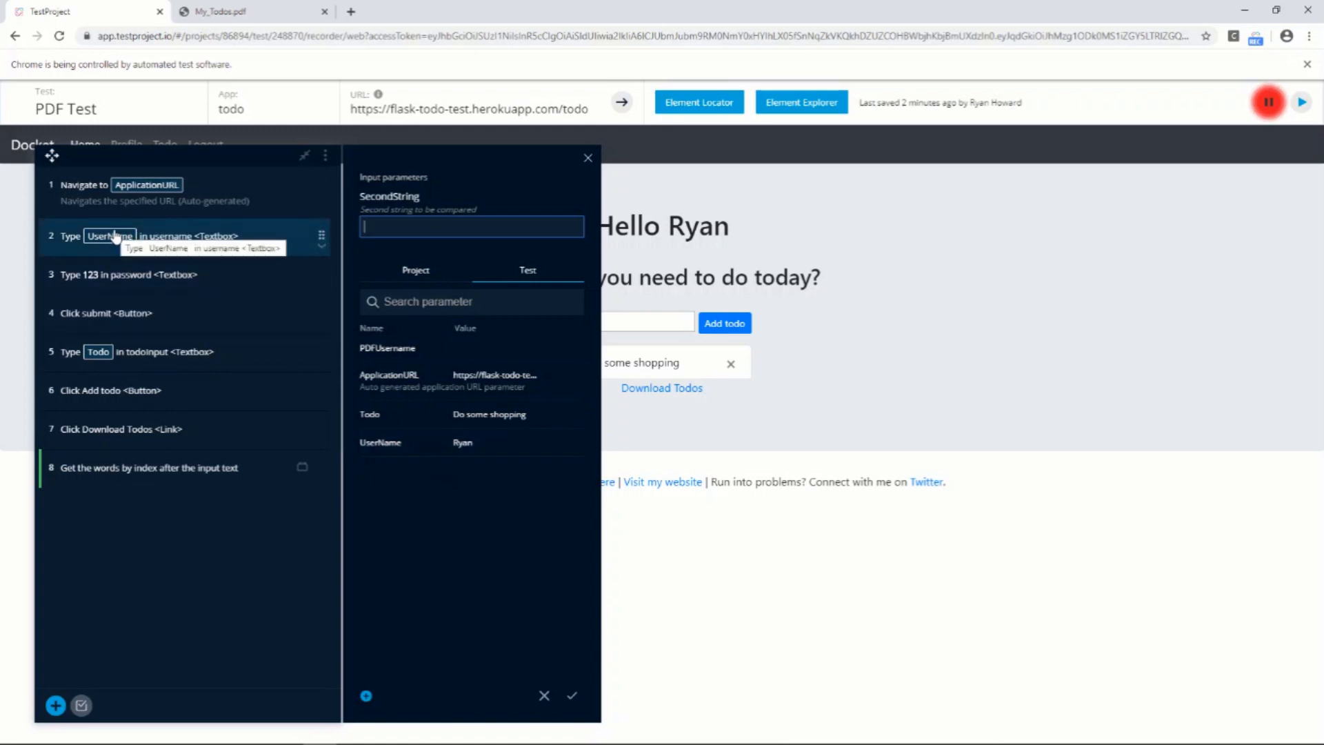
click(414, 445)
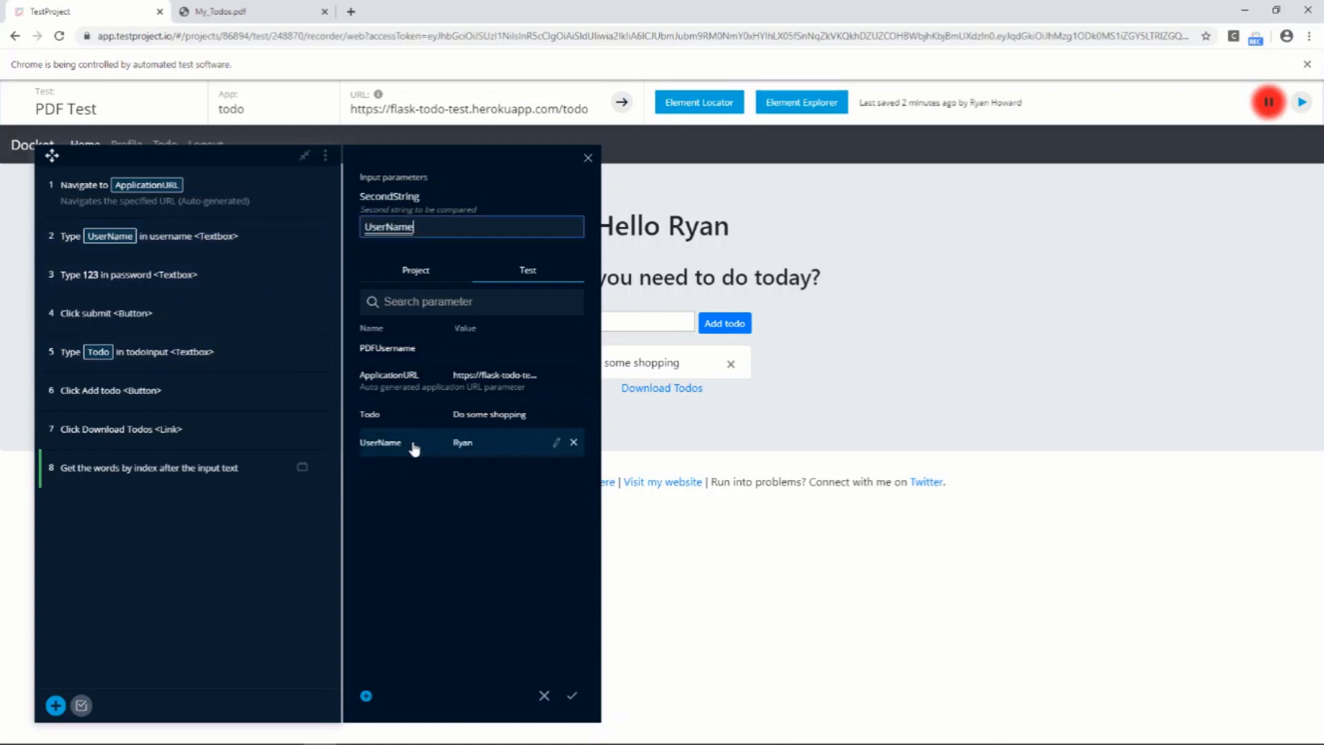
click(572, 696)
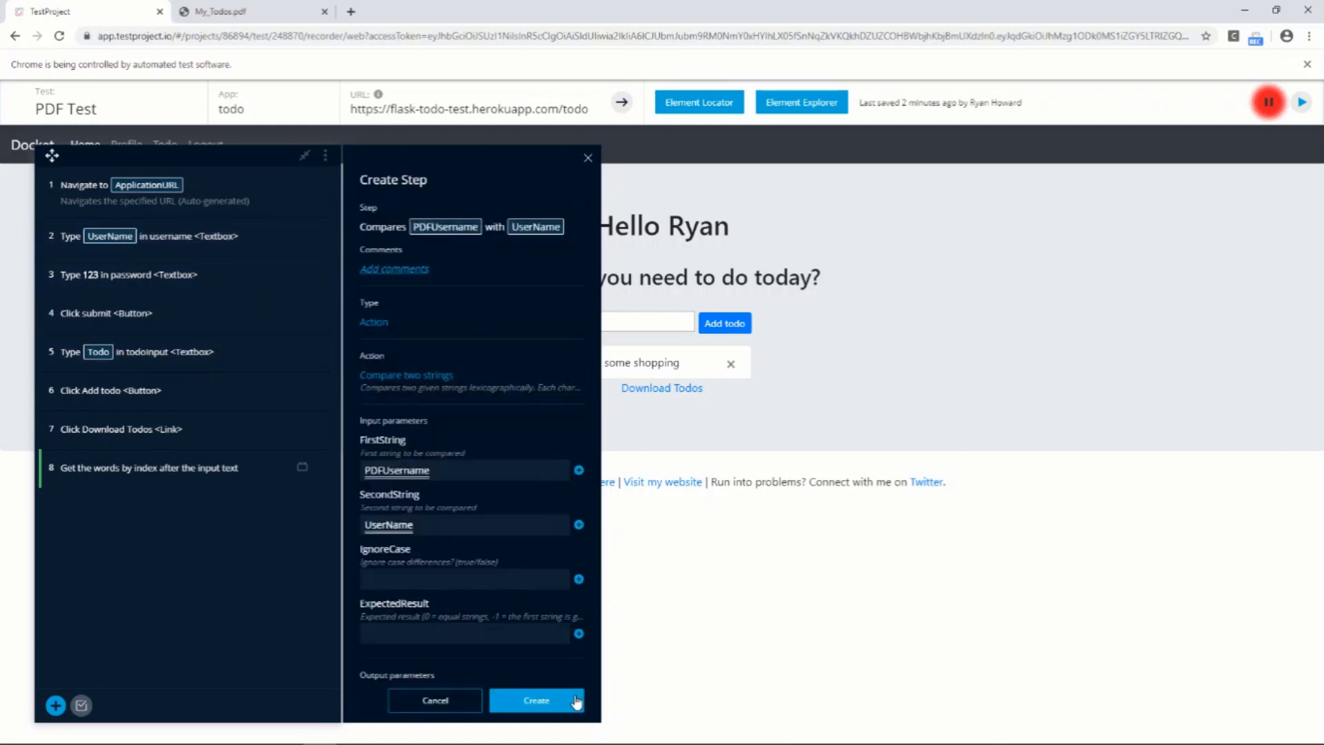
click(538, 701)
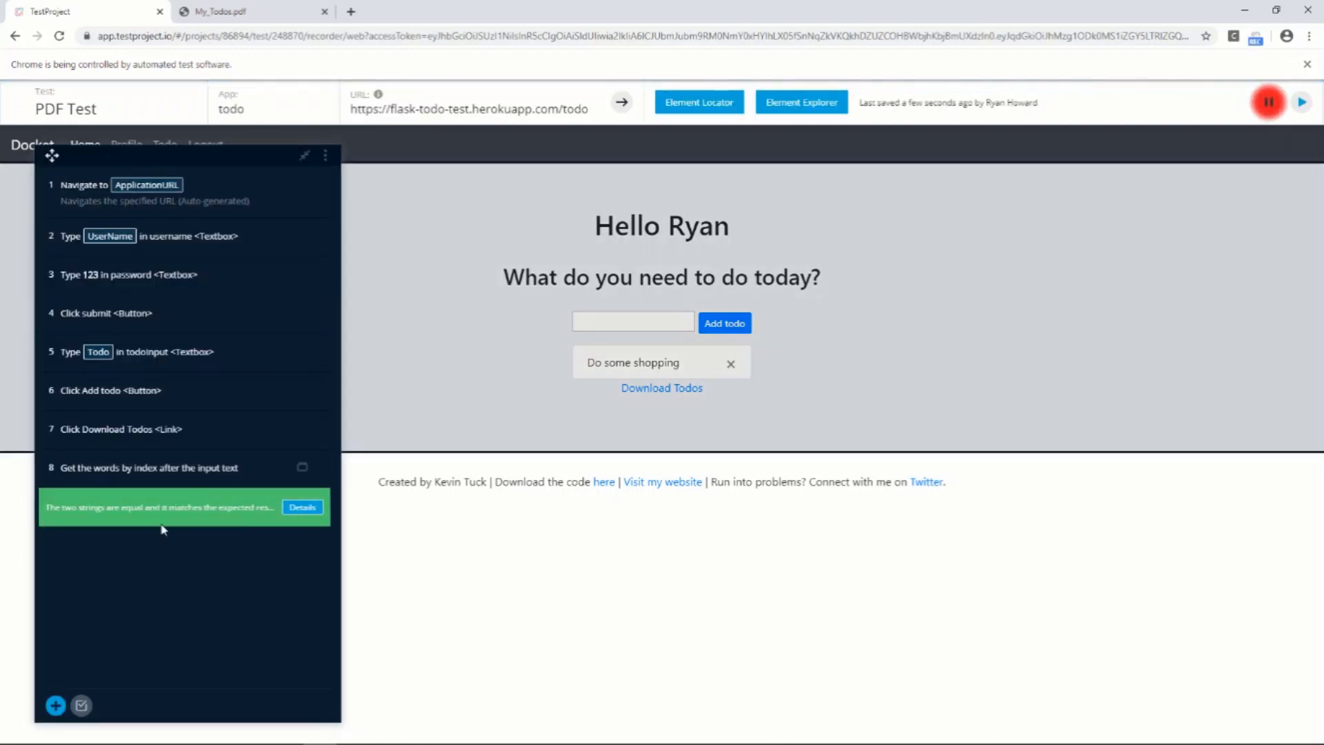
Review the execution details of the string comparison step, including both compared strings and the result
click(293, 510)
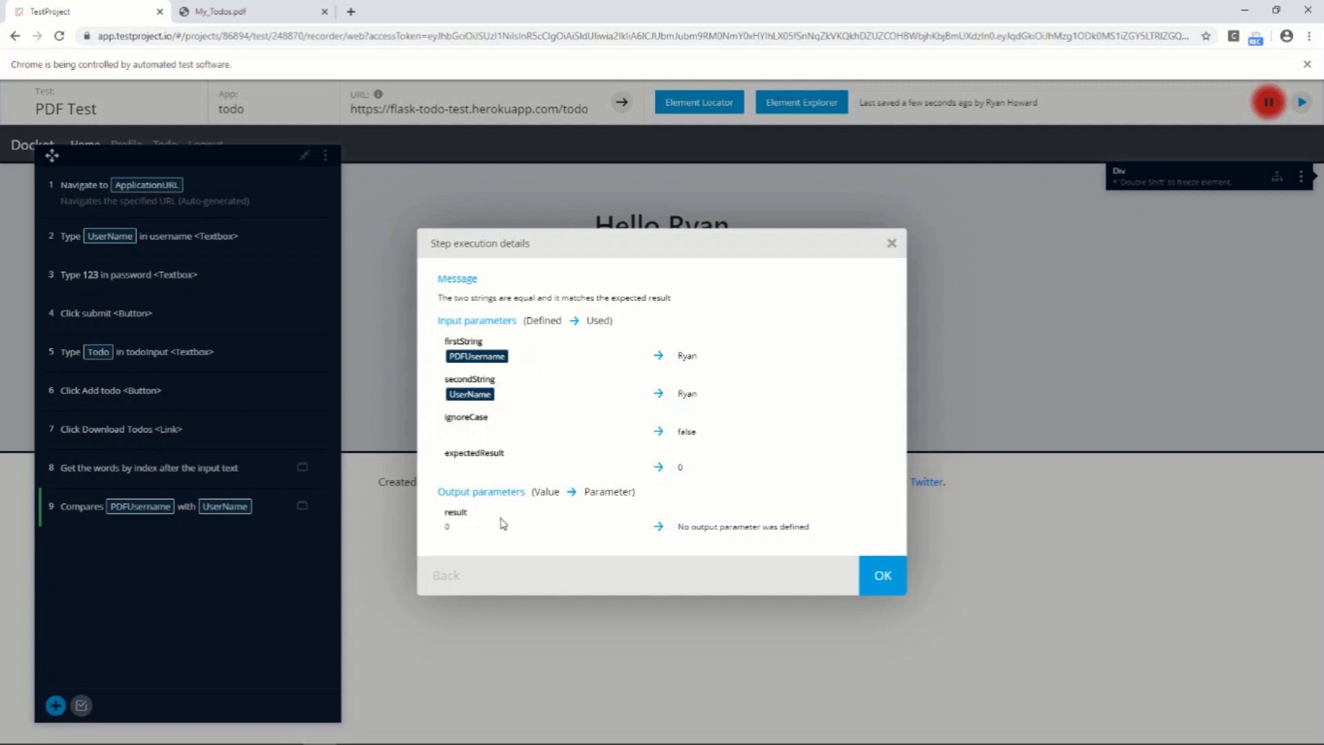
click(885, 578)
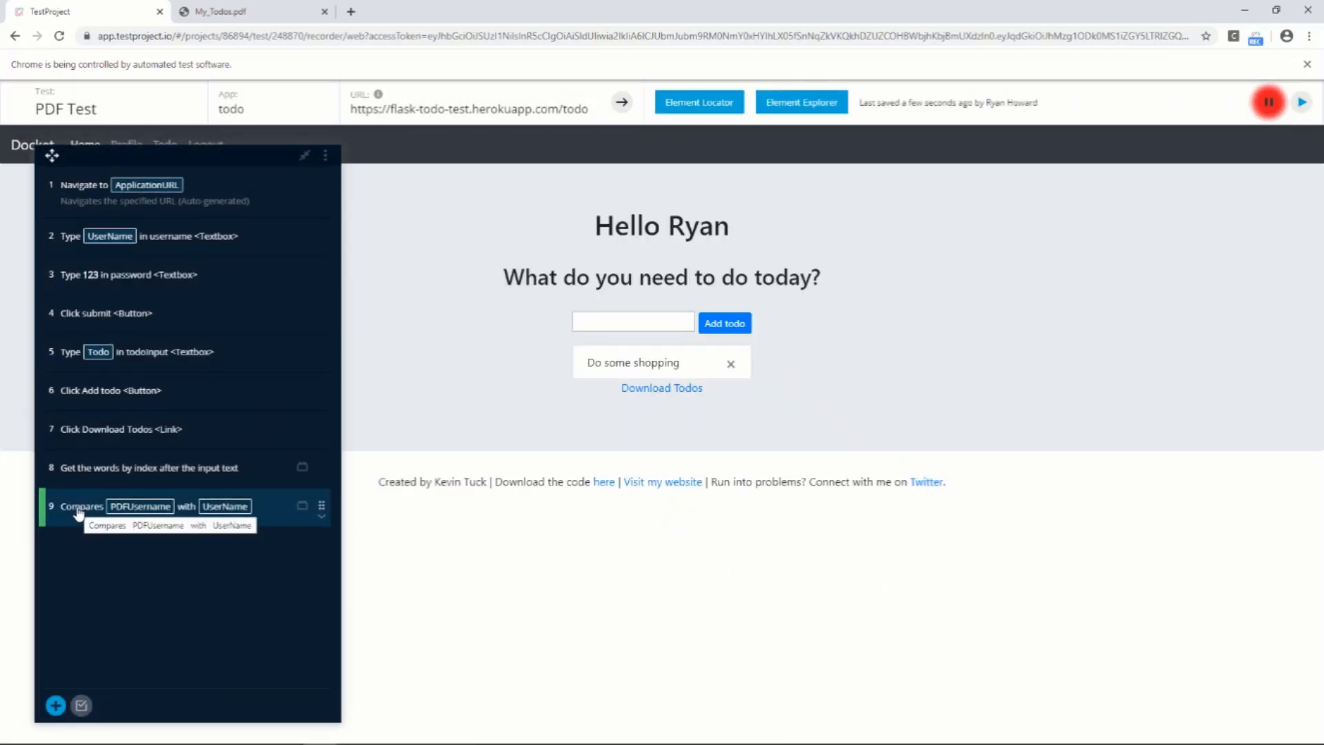
mouse_move(302, 514)
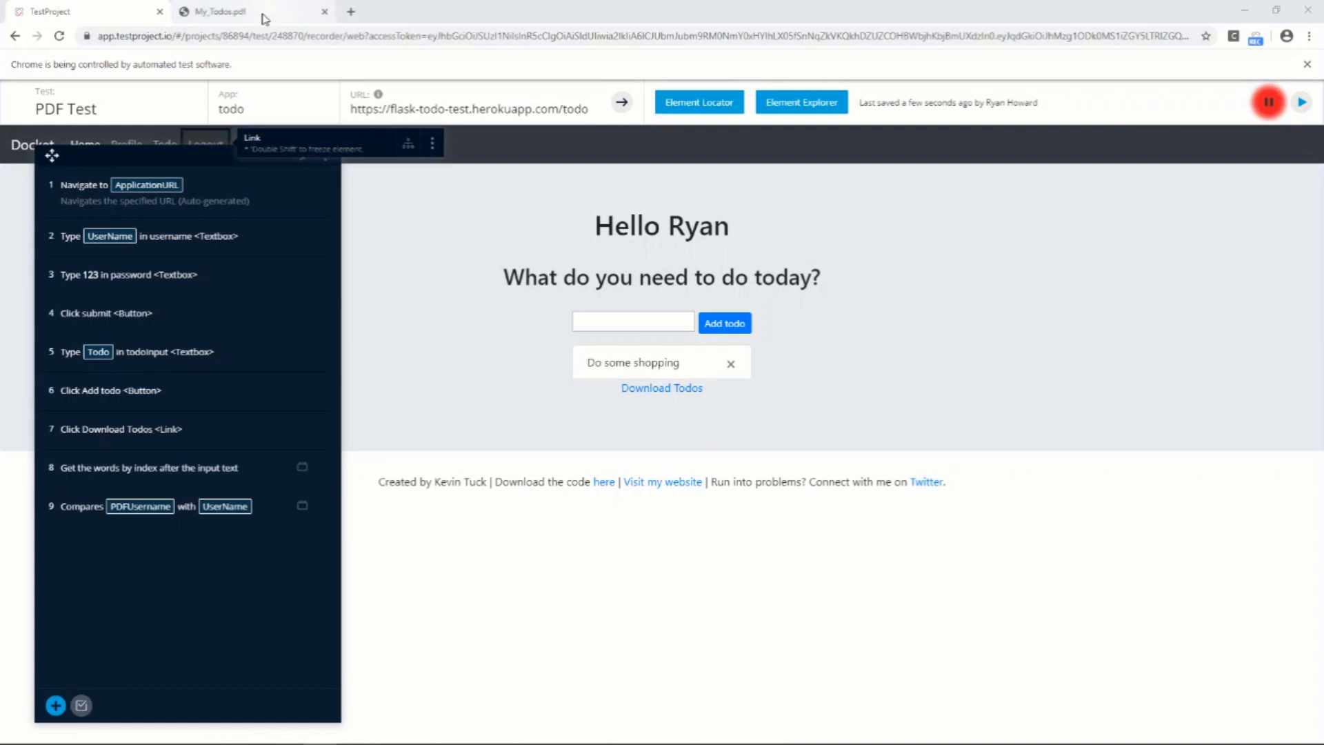
Switch to My_Todos.pdf and examine the username in the heading and the todo item below it
click(261, 20)
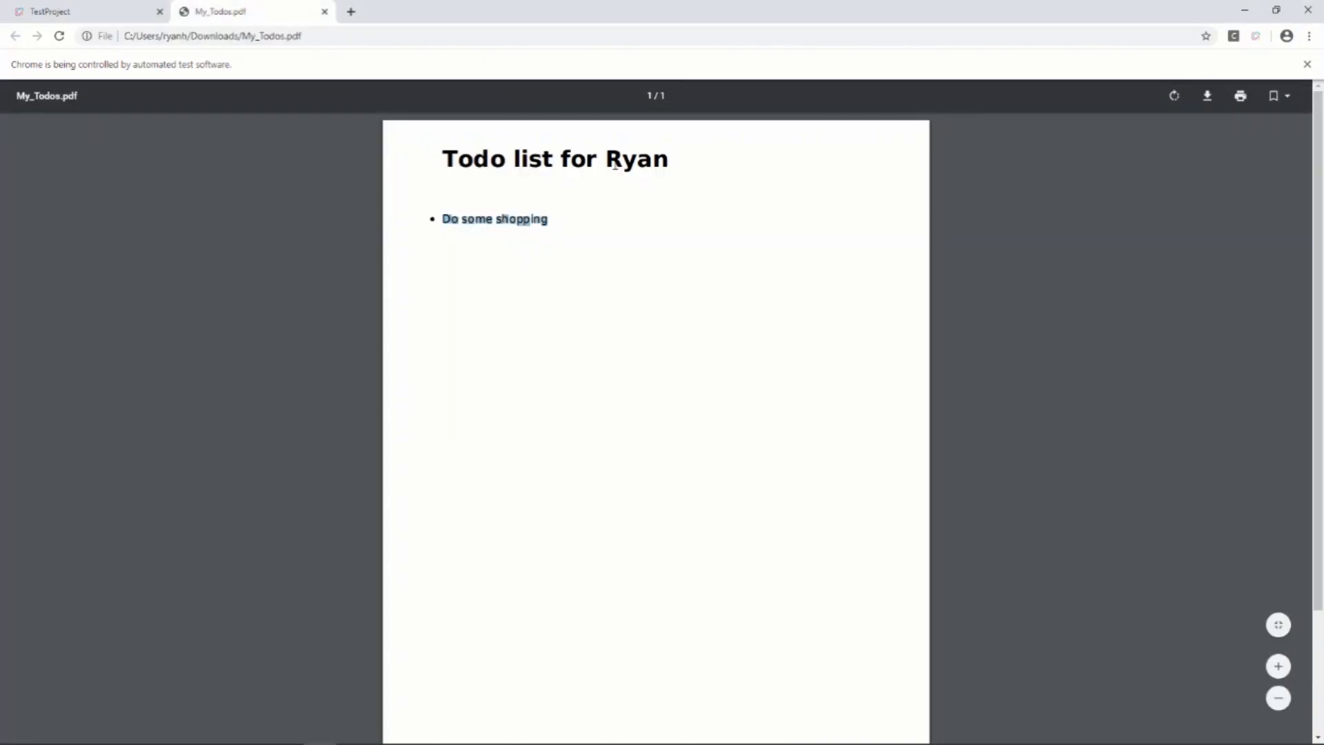
drag(615, 165, 662, 170)
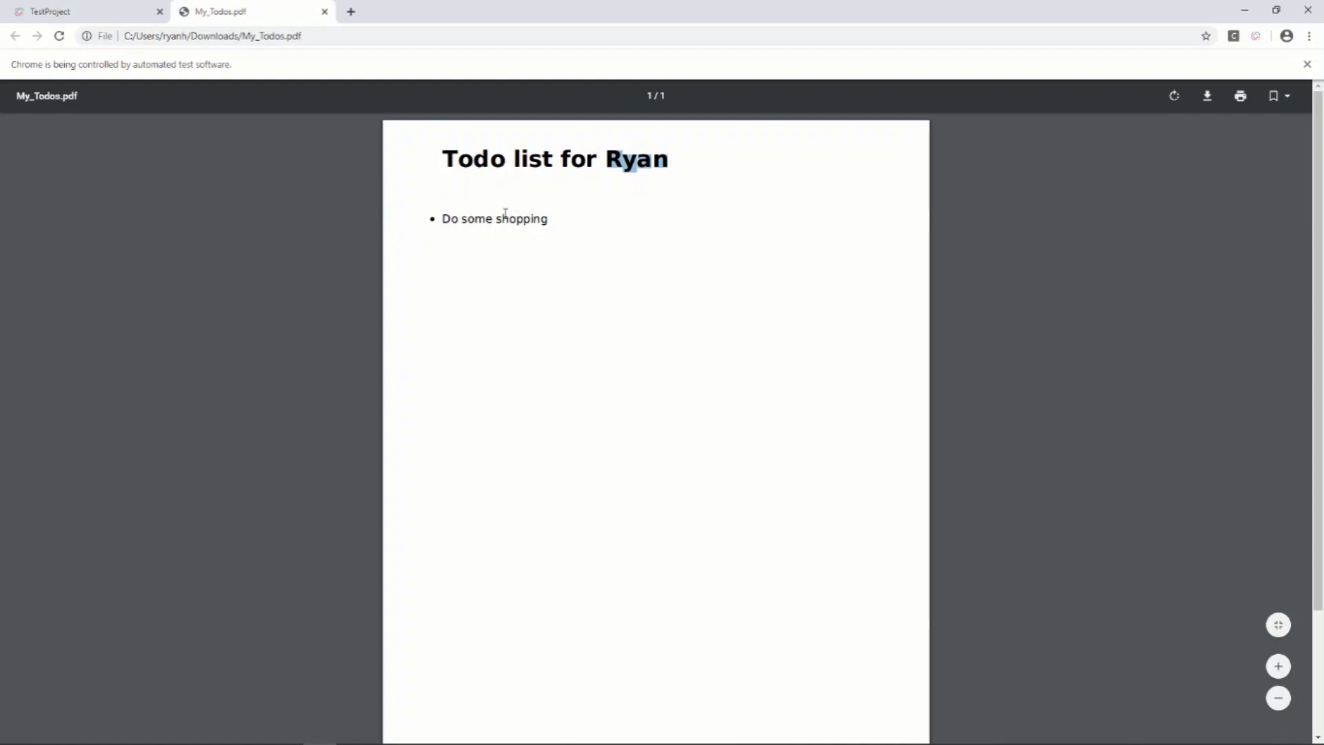
drag(437, 220, 549, 217)
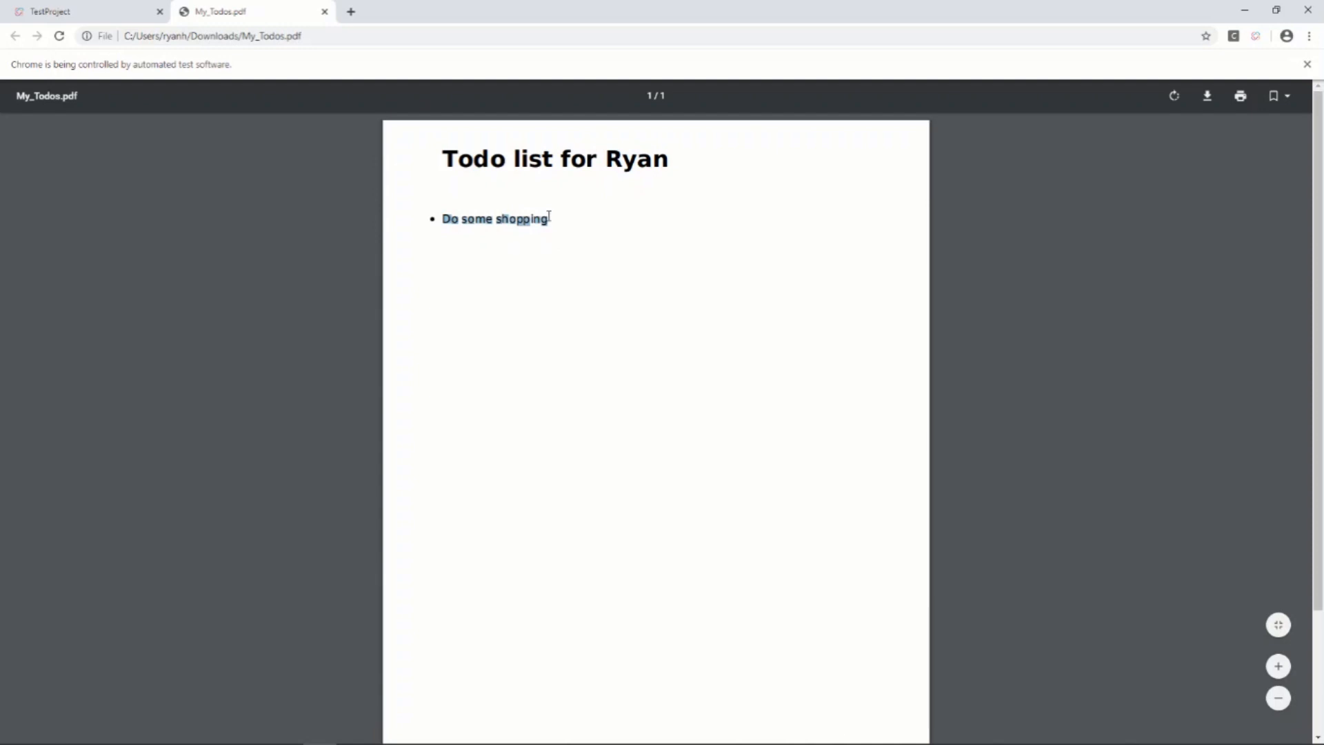
Switch back to the TestProject recorder and start a new Action step using the PDF action Contains text (match case)
click(98, 14)
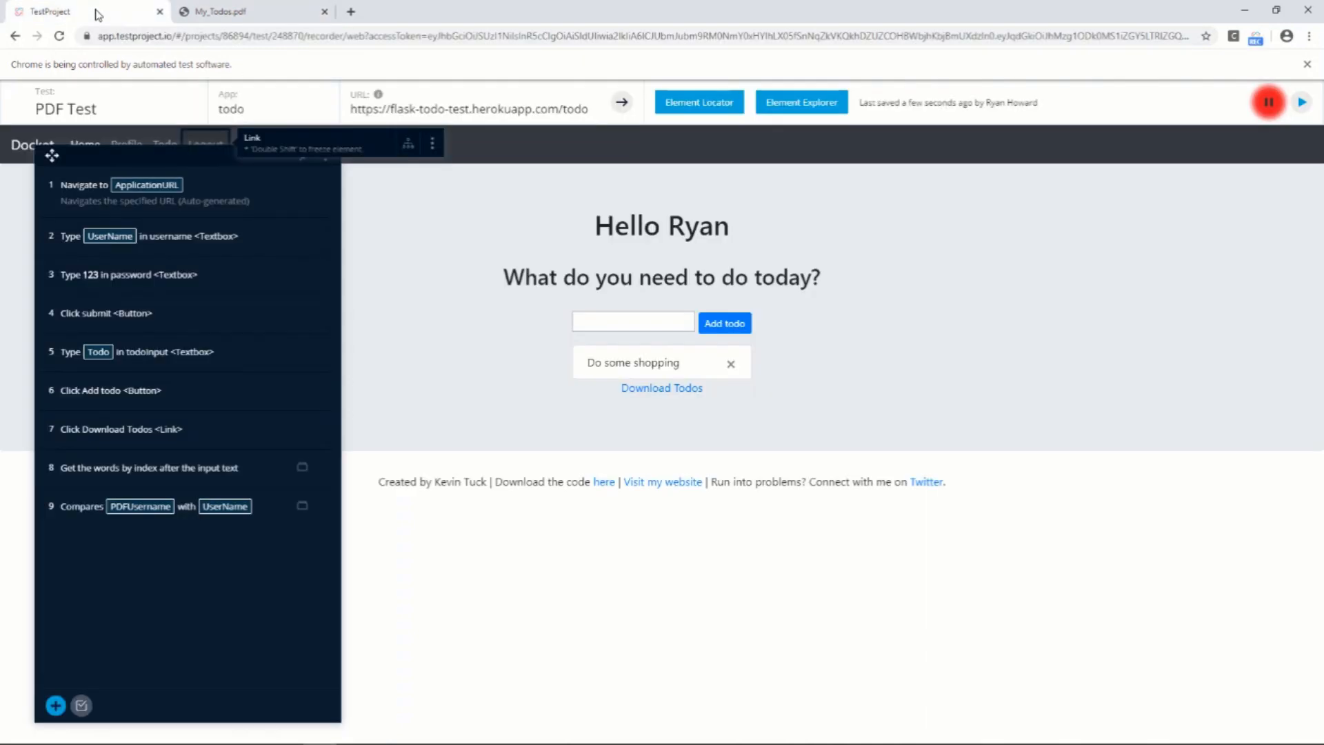
click(55, 706)
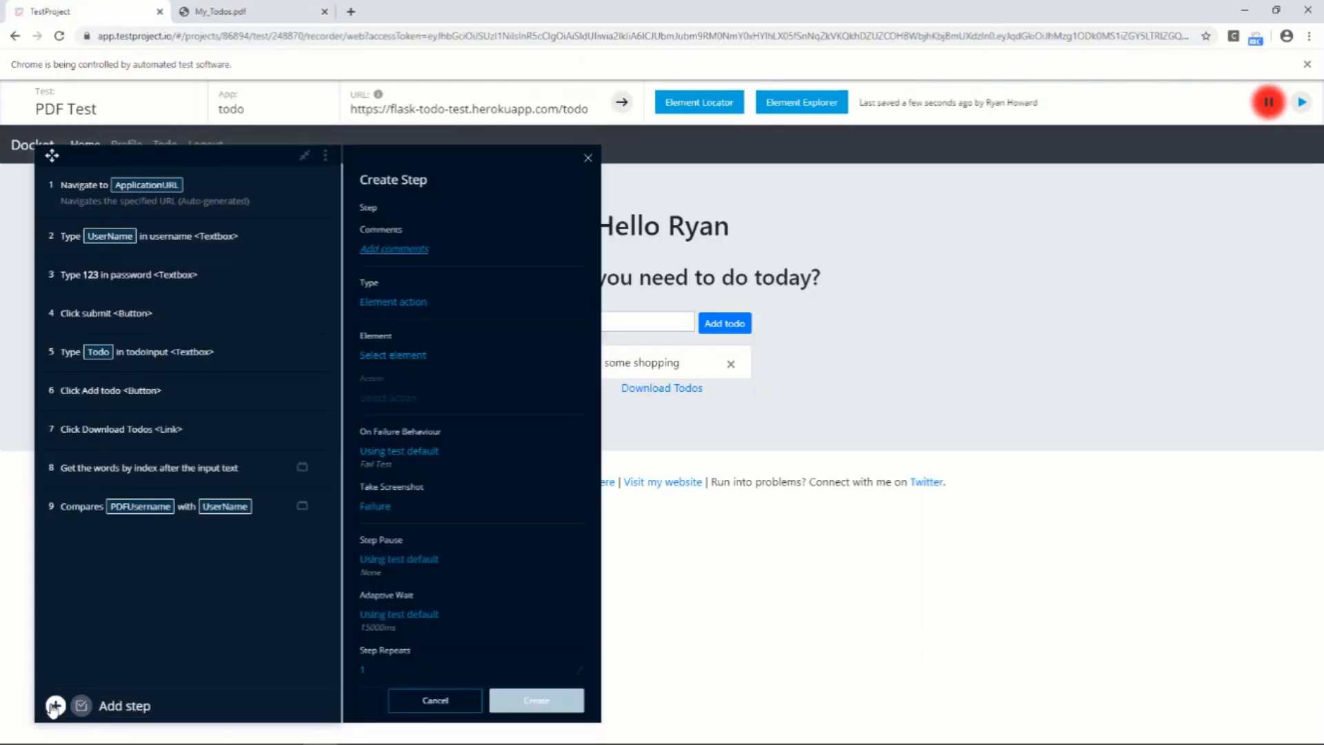
click(423, 311)
click(366, 247)
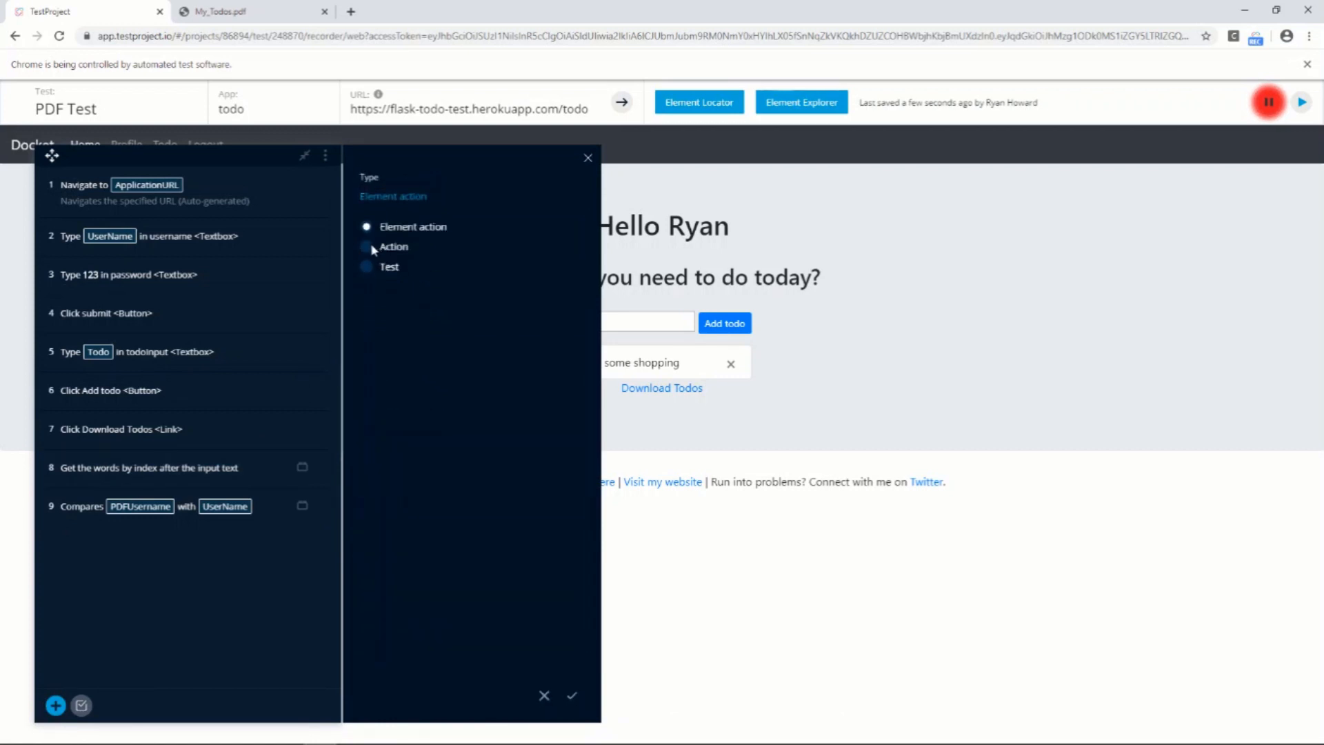
click(571, 697)
click(407, 360)
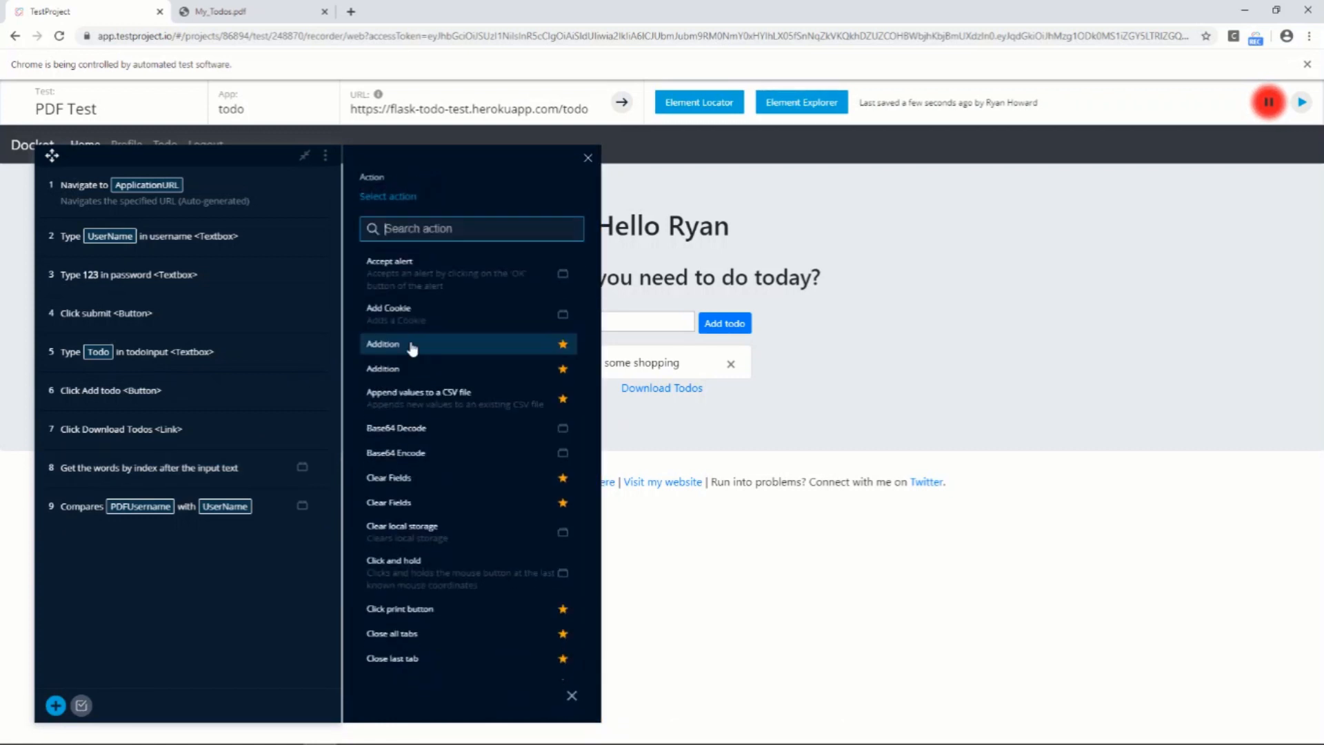
text(pdf)
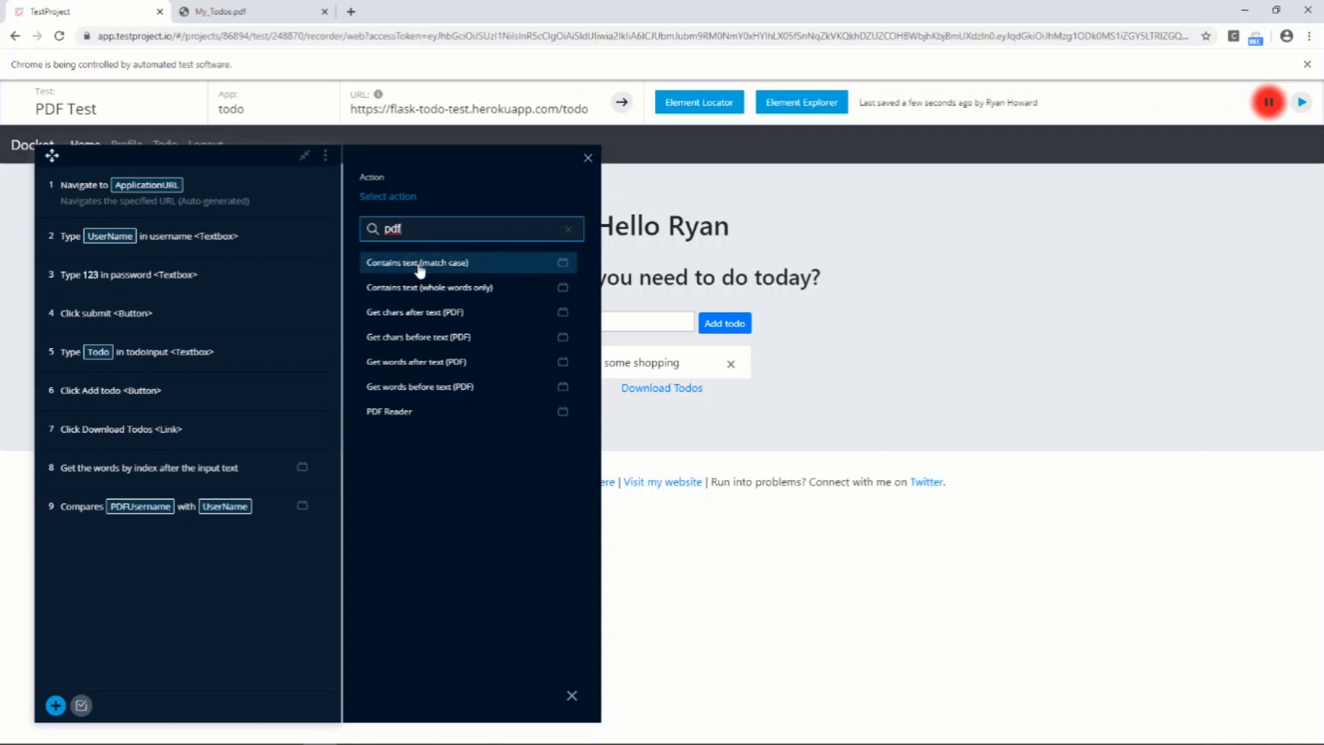
click(419, 264)
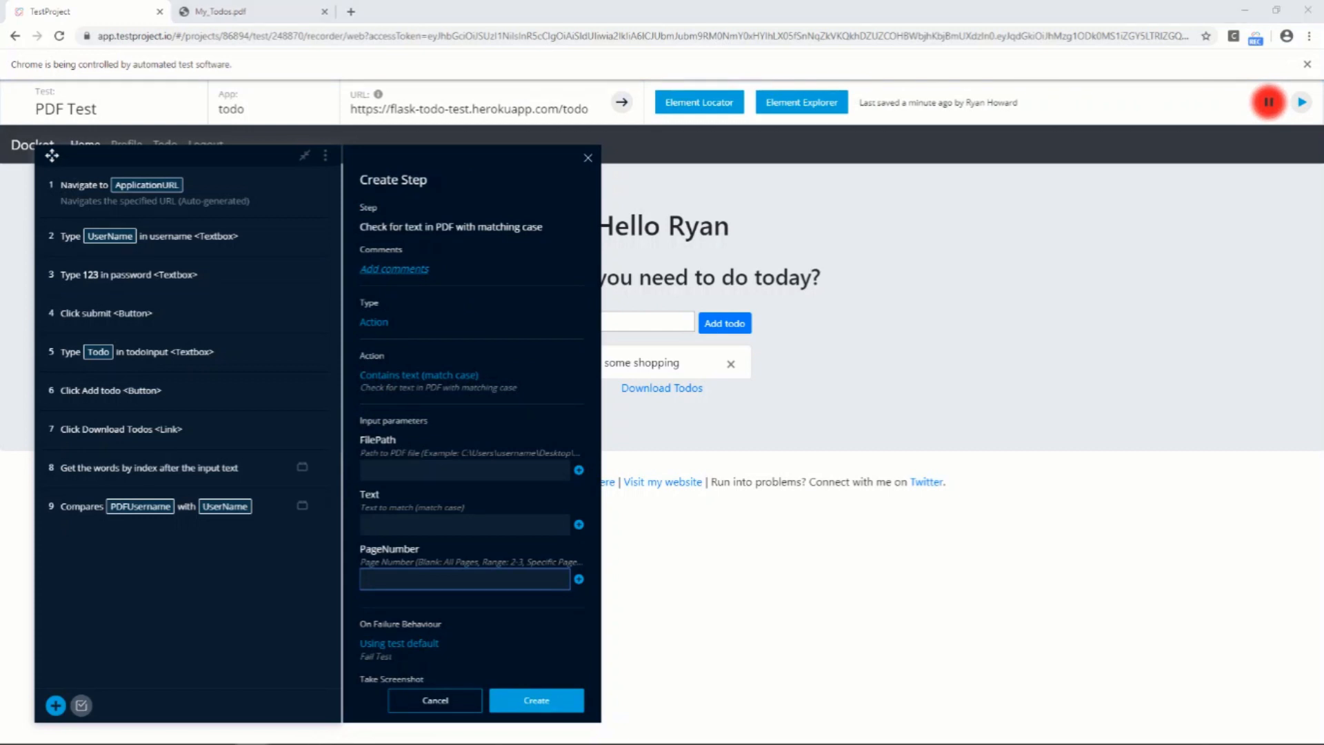
Set FilePath to the downloaded My_Todos.pdf and the text to match to "Do some shopping", and create the step
click(421, 471)
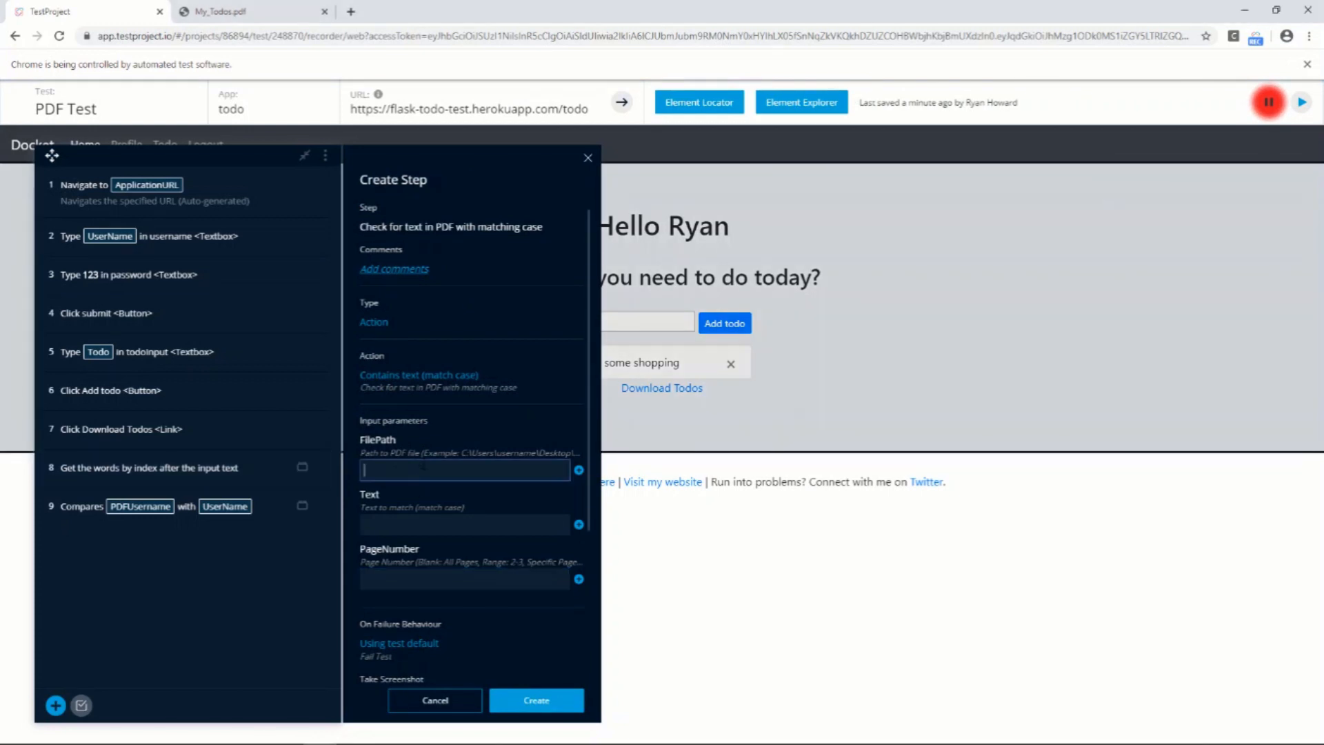
text(C:\Users\ryanh\Downloads)
text(\My_Todo)
click(391, 524)
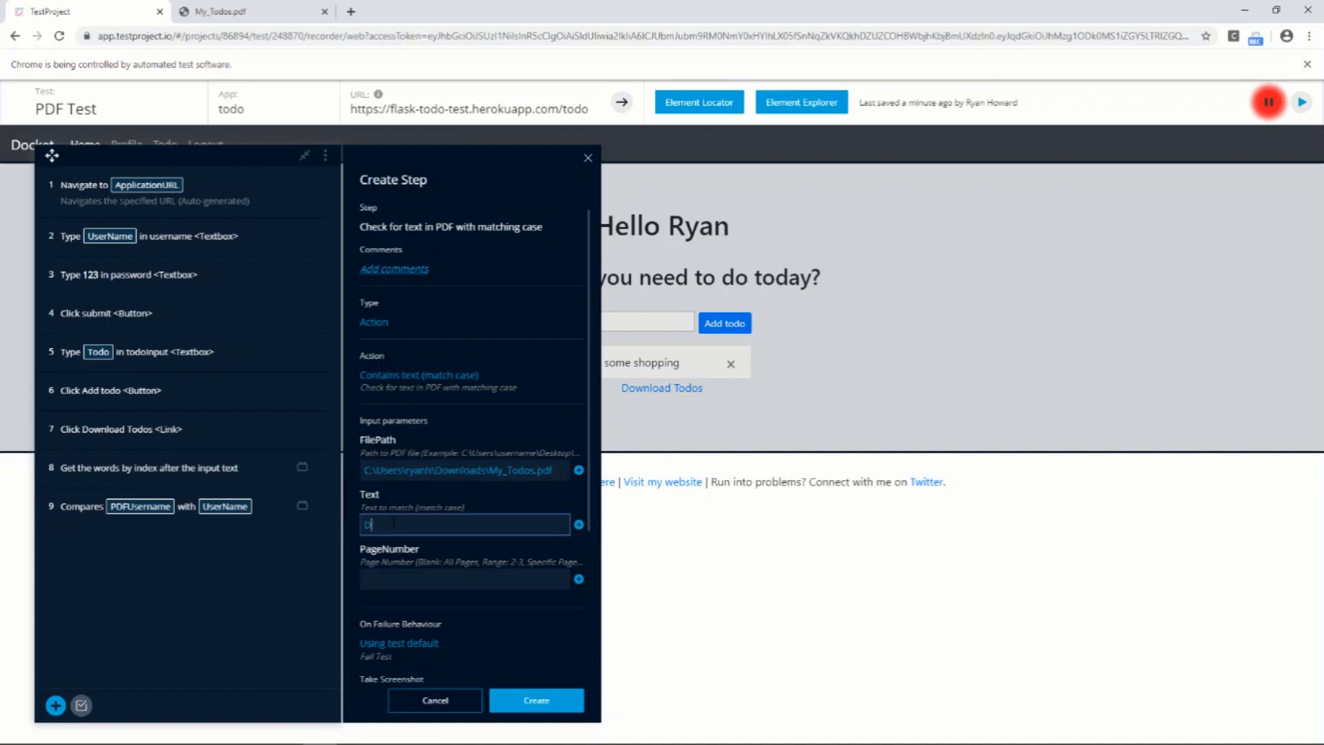
text(Do some shopping)
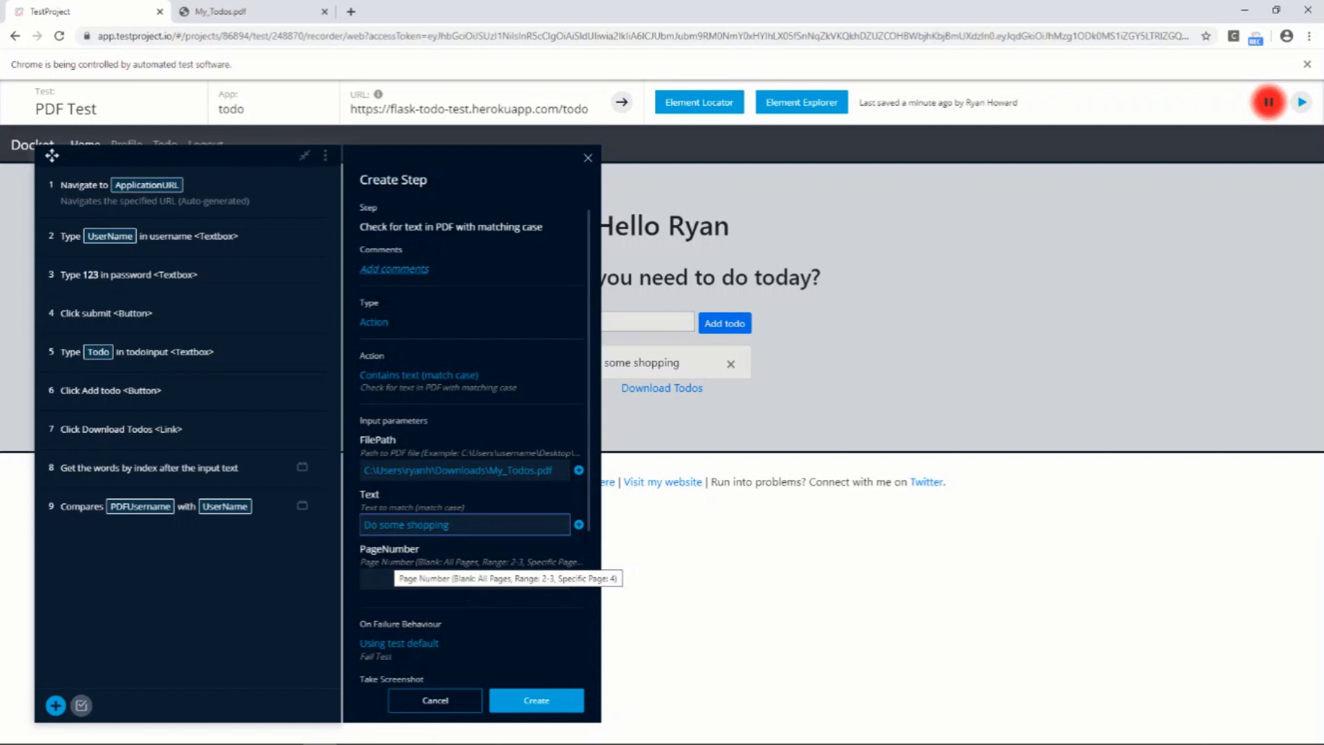
click(535, 700)
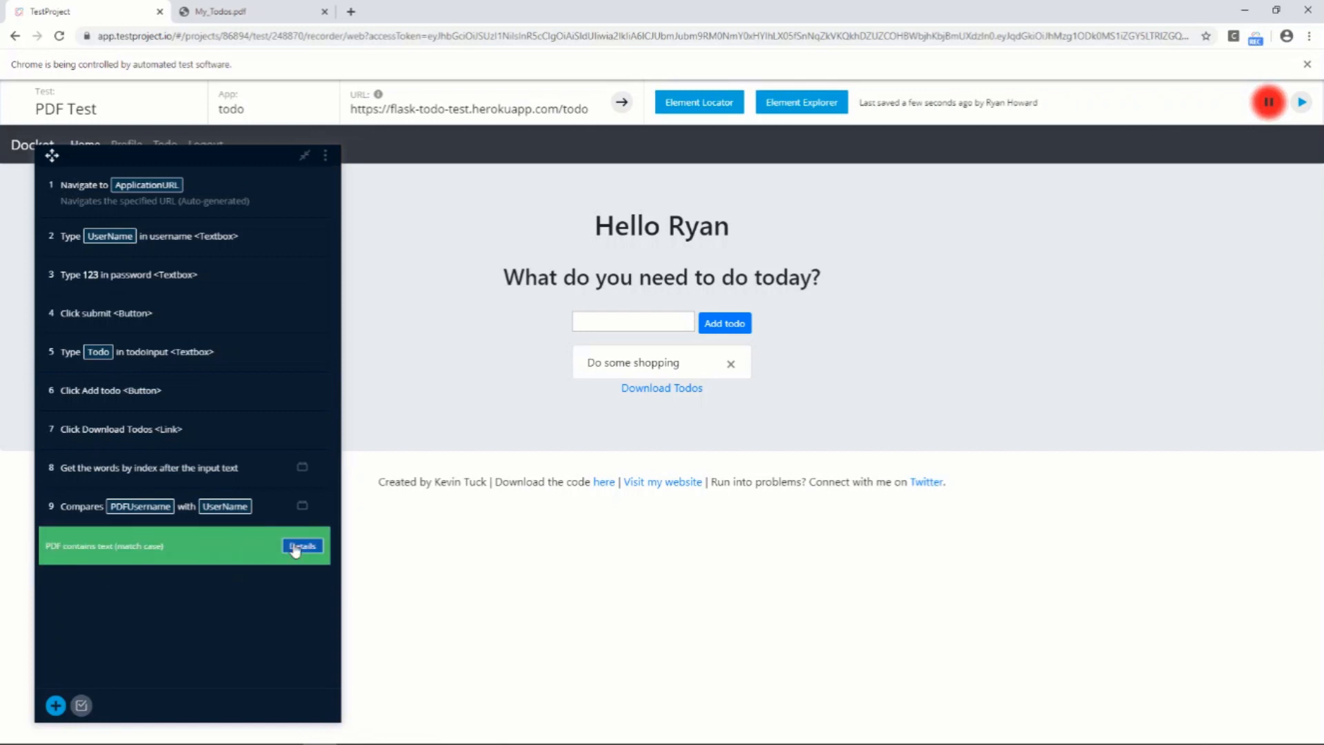
Review the execution details of the PDF text check, including its message and the text parameter used
click(297, 547)
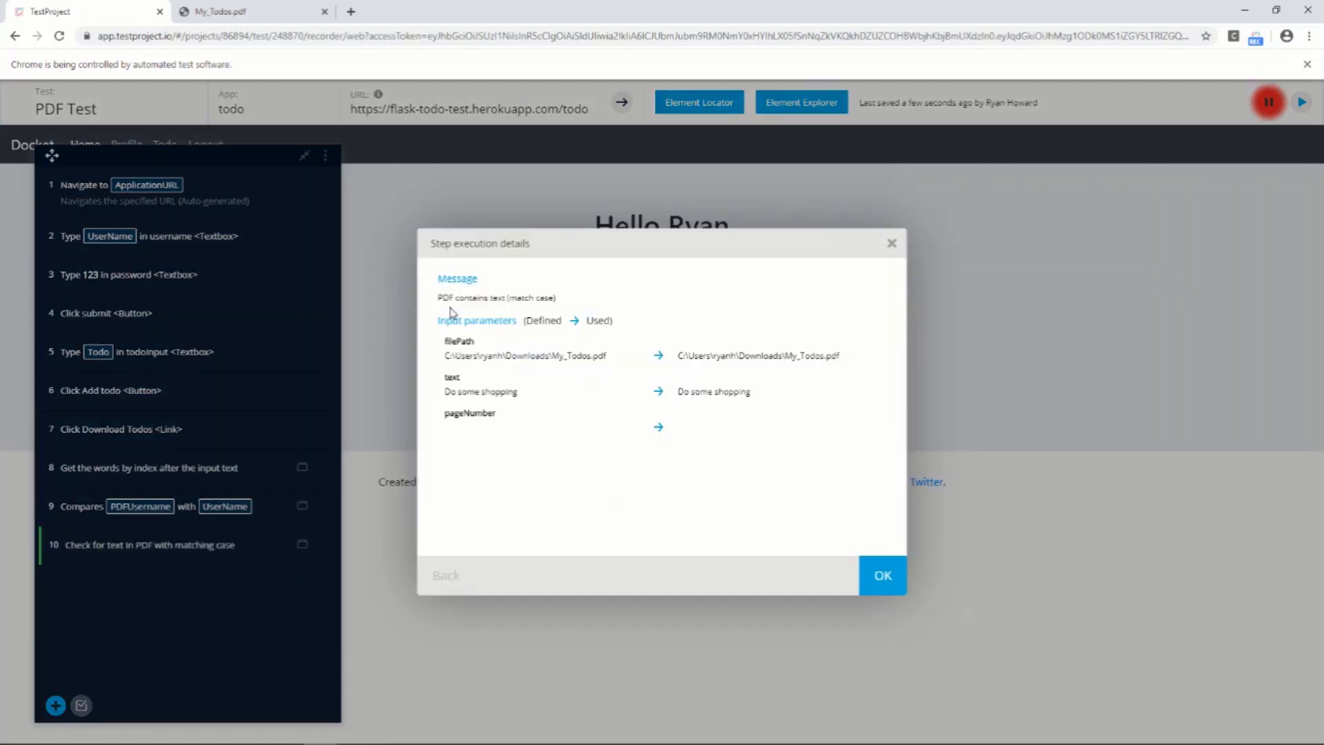
drag(439, 297, 517, 292)
drag(445, 392, 507, 390)
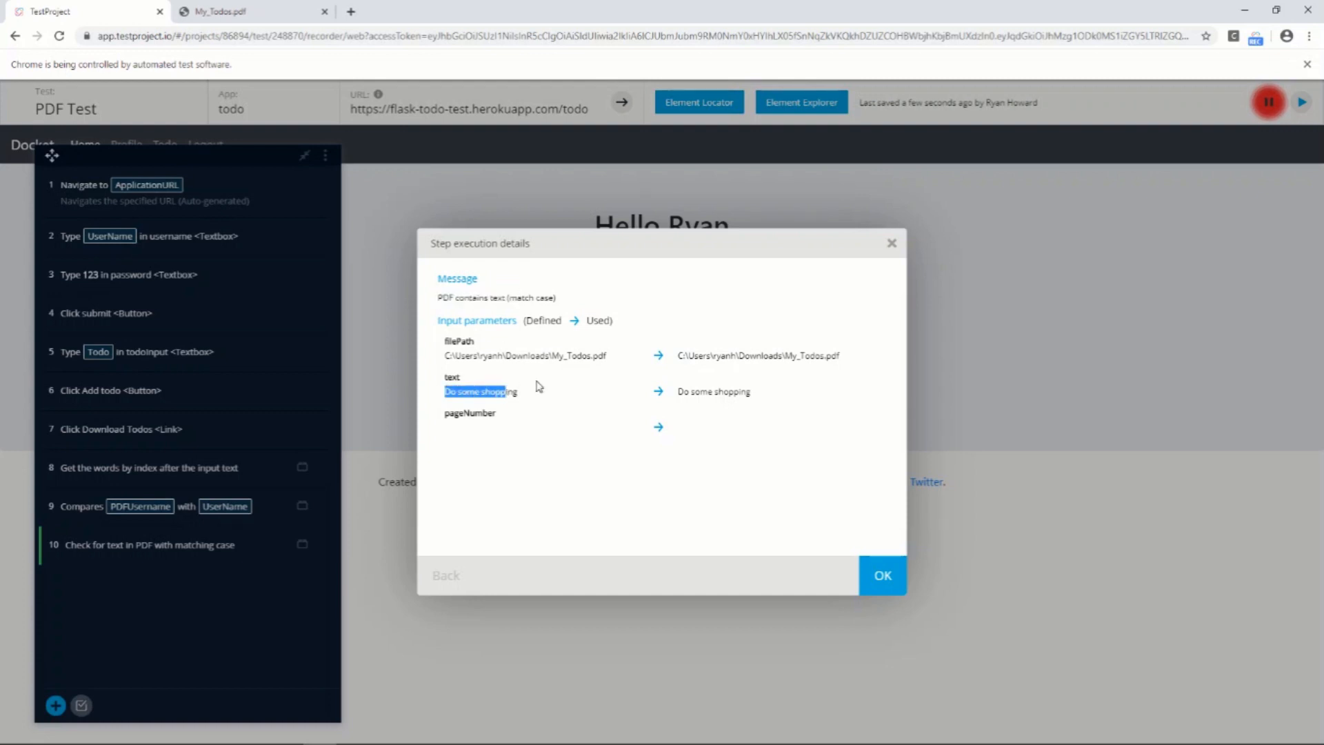
click(883, 576)
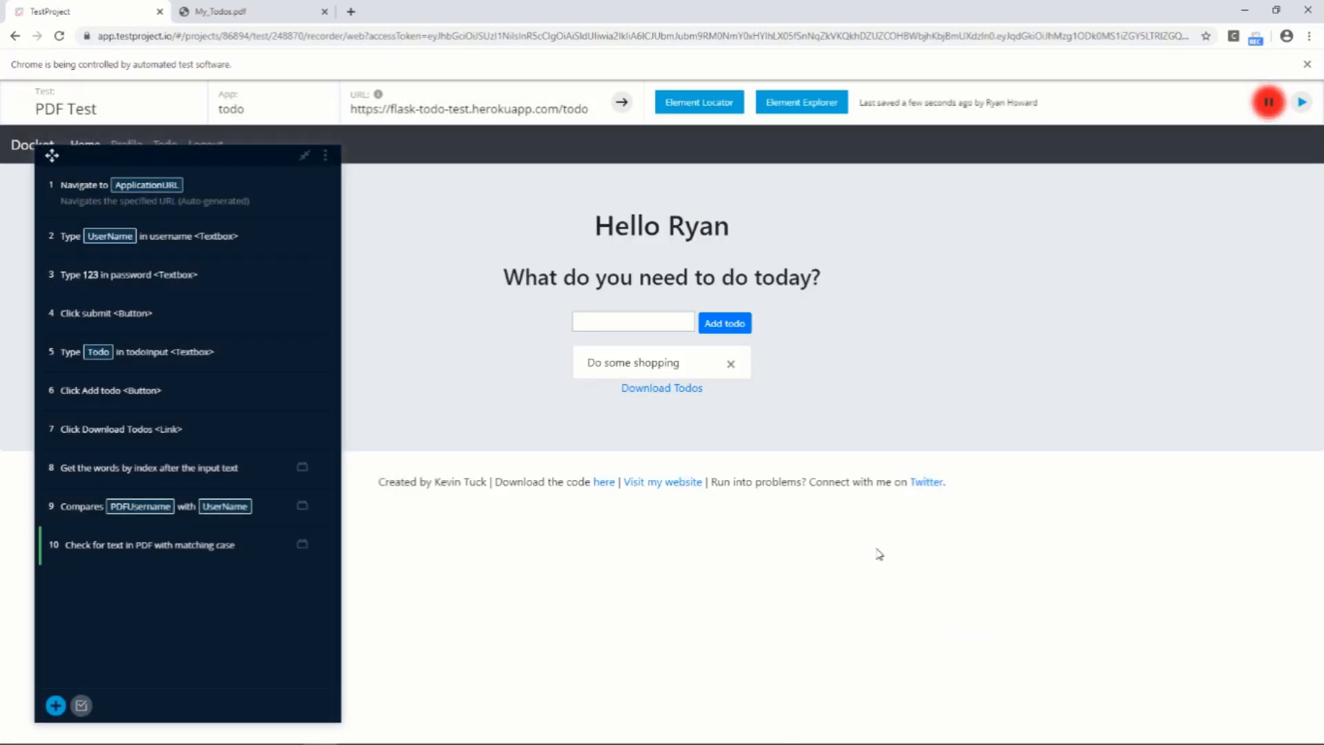
Set the text to match in step 10 to "Tidy Room", save it, and run that step alone
click(217, 555)
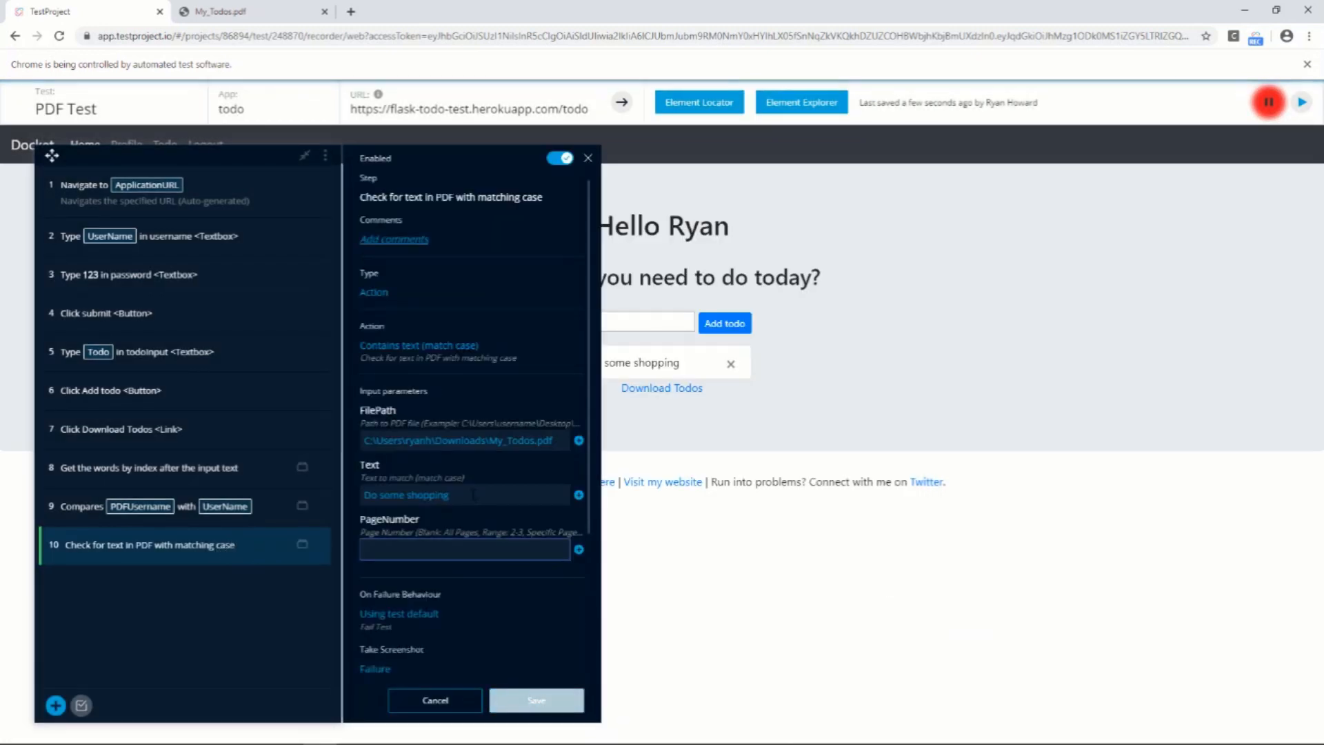
drag(475, 495, 357, 510)
text(Tid)
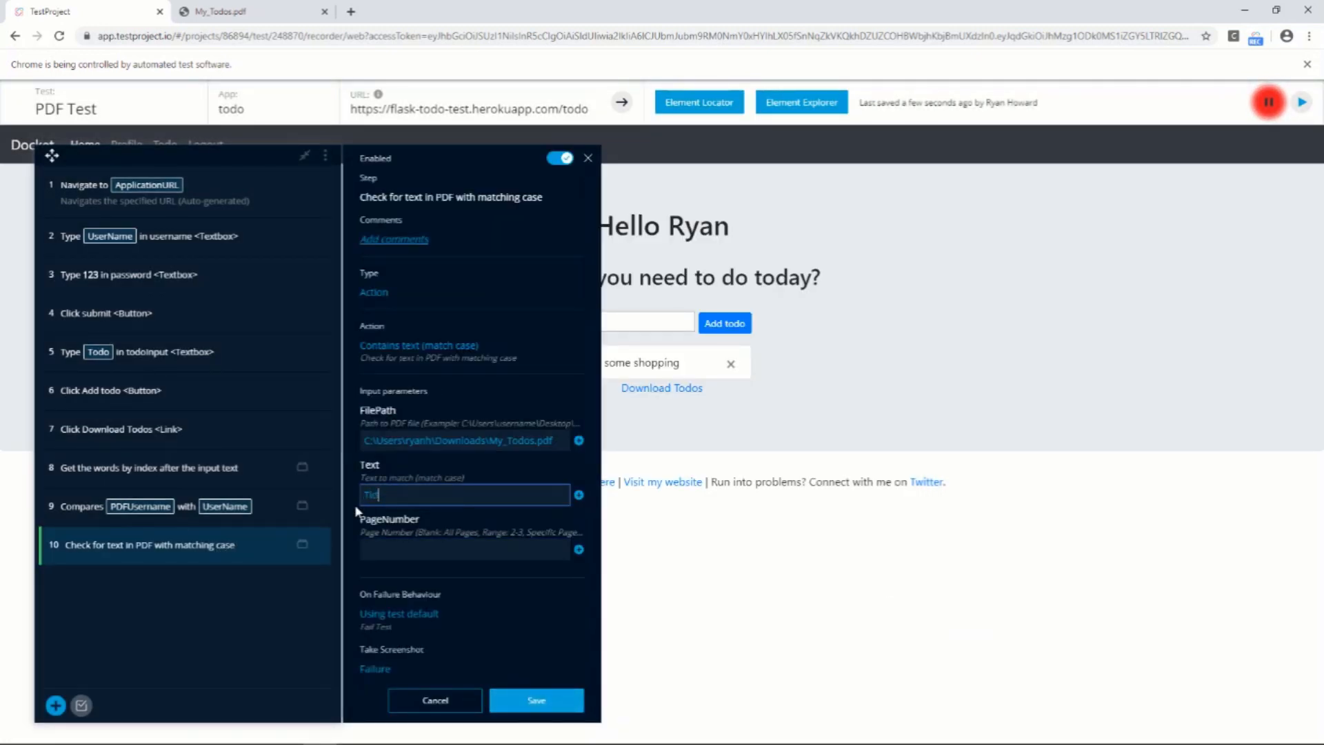
text(y Room)
click(537, 708)
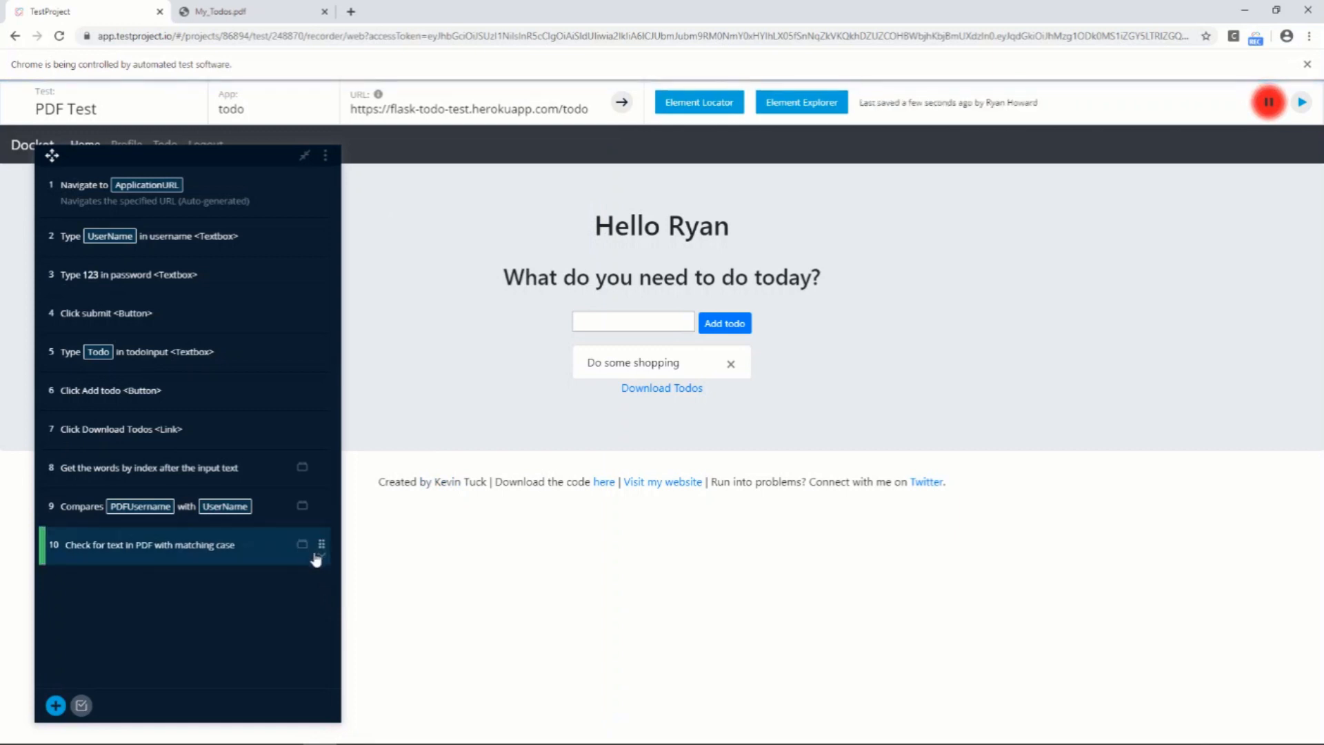
click(322, 560)
click(304, 577)
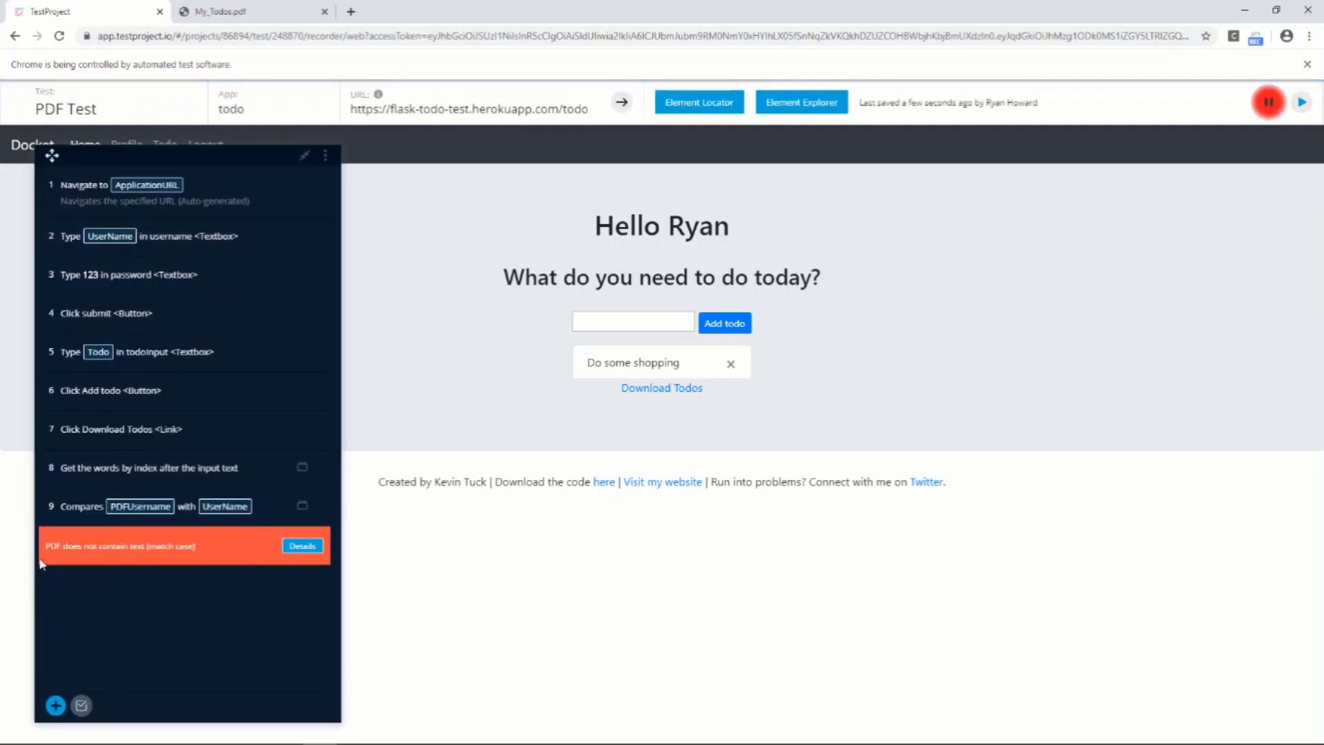
mouse_move(62, 555)
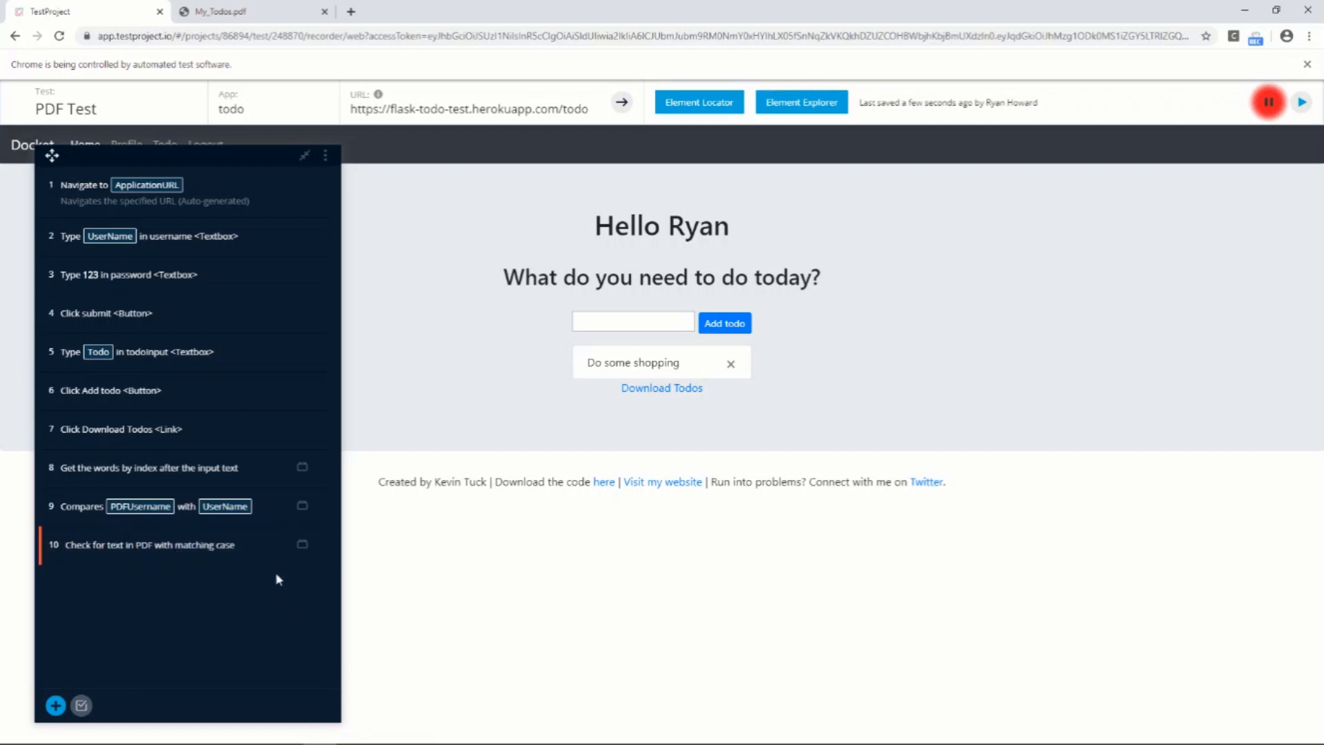
Set the text to match in step 10 to "Do some shopping", save it, and run that step alone
click(247, 558)
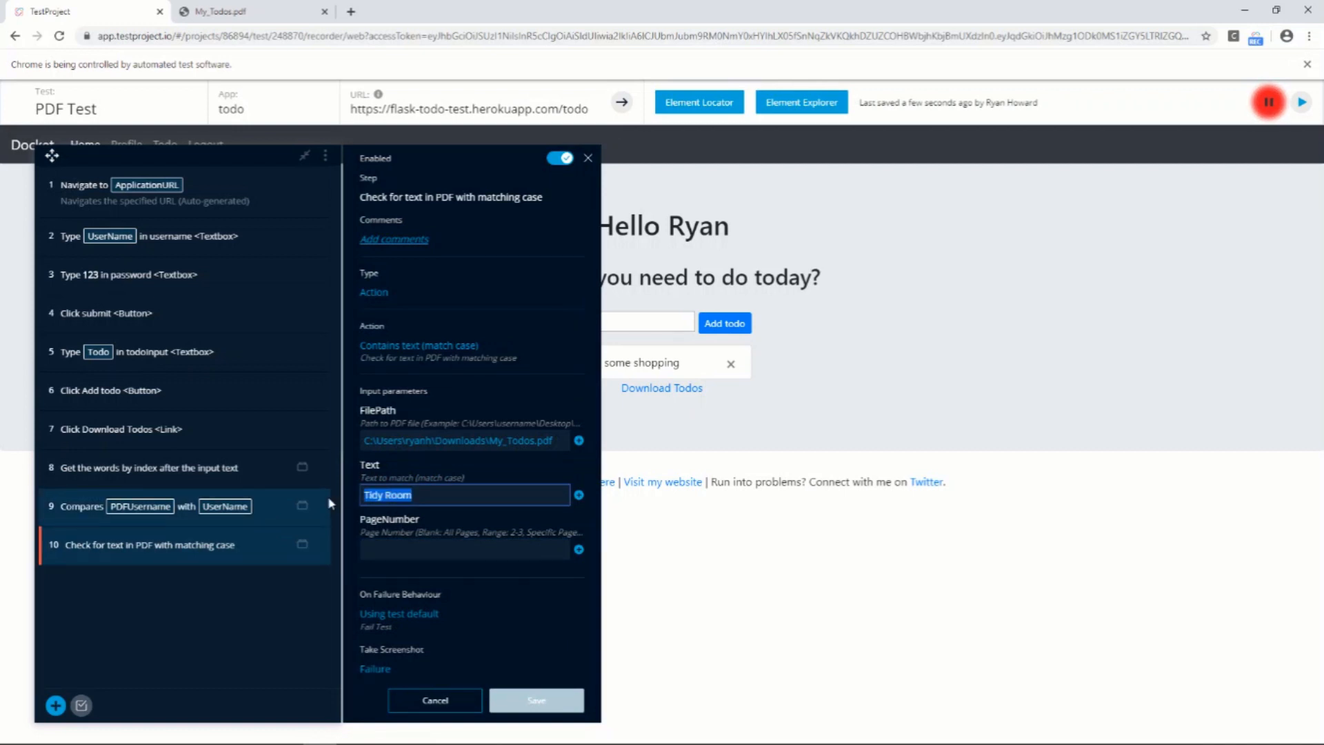
text(Do some)
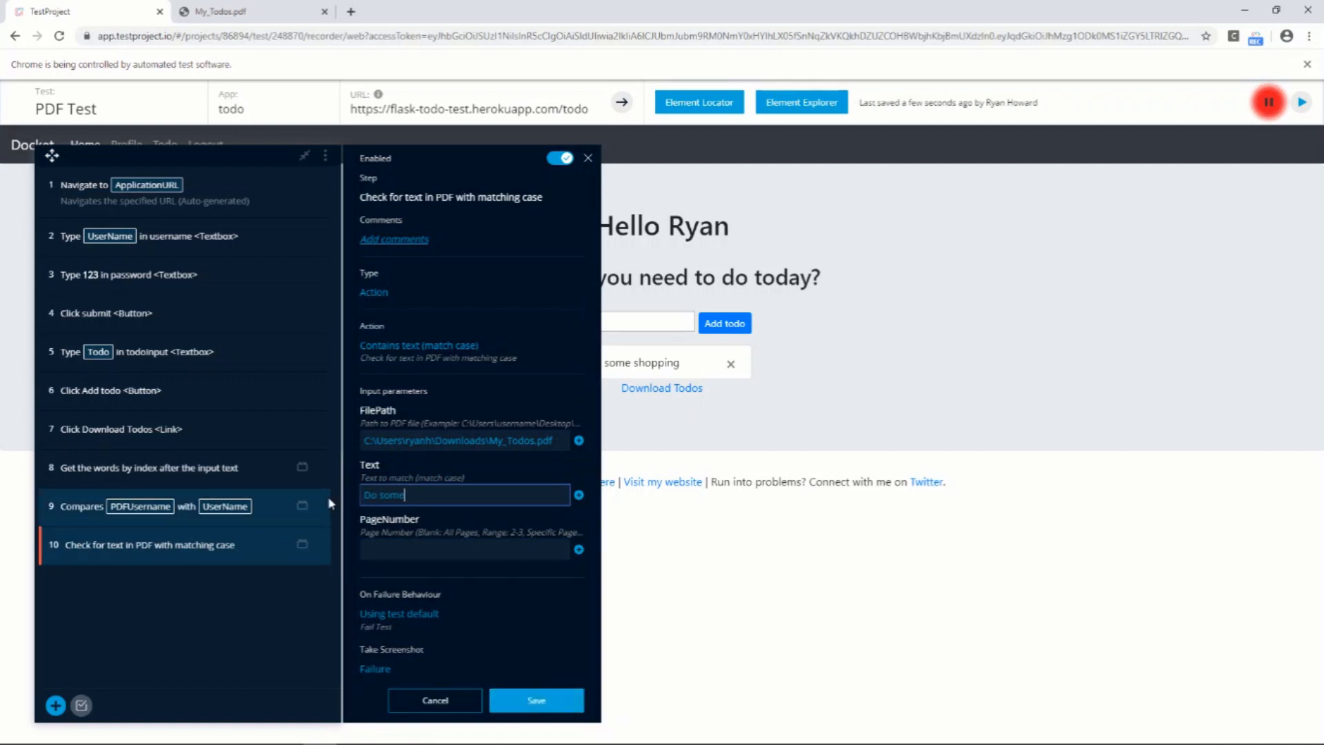
text( shopping)
click(534, 700)
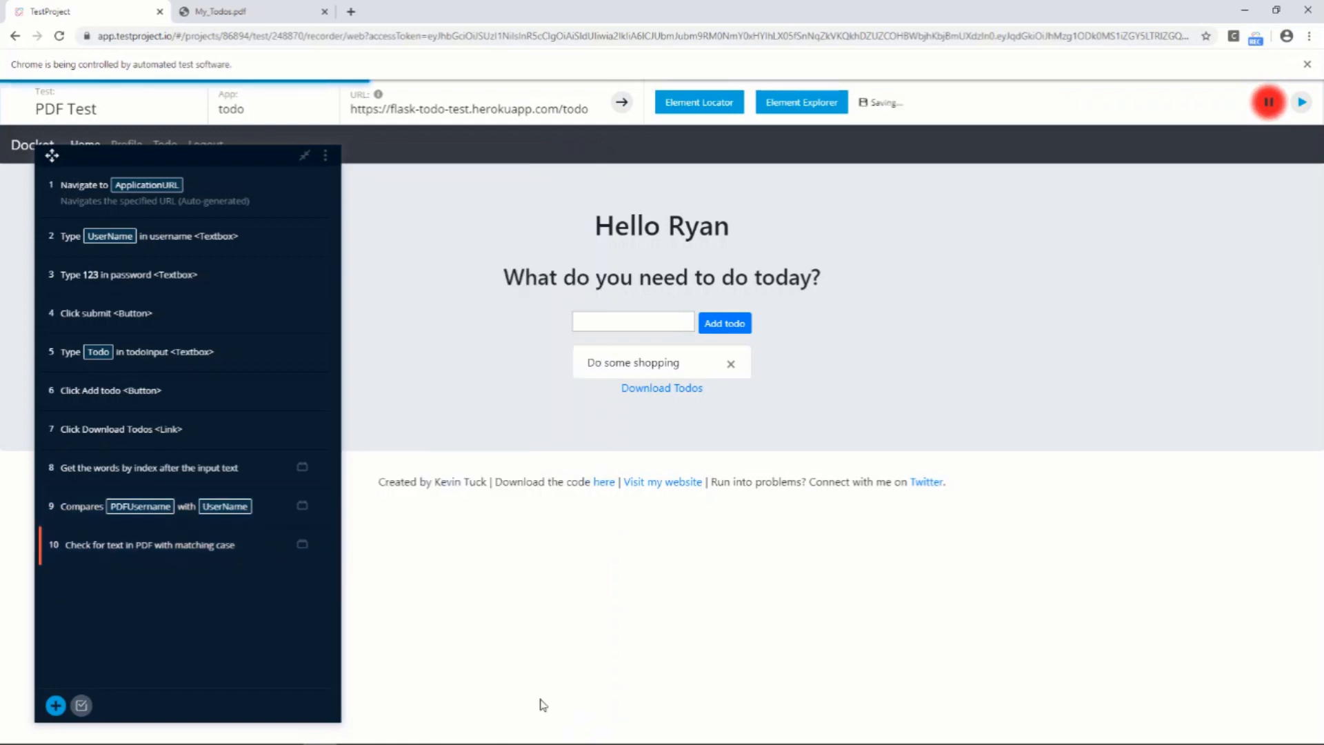
click(322, 554)
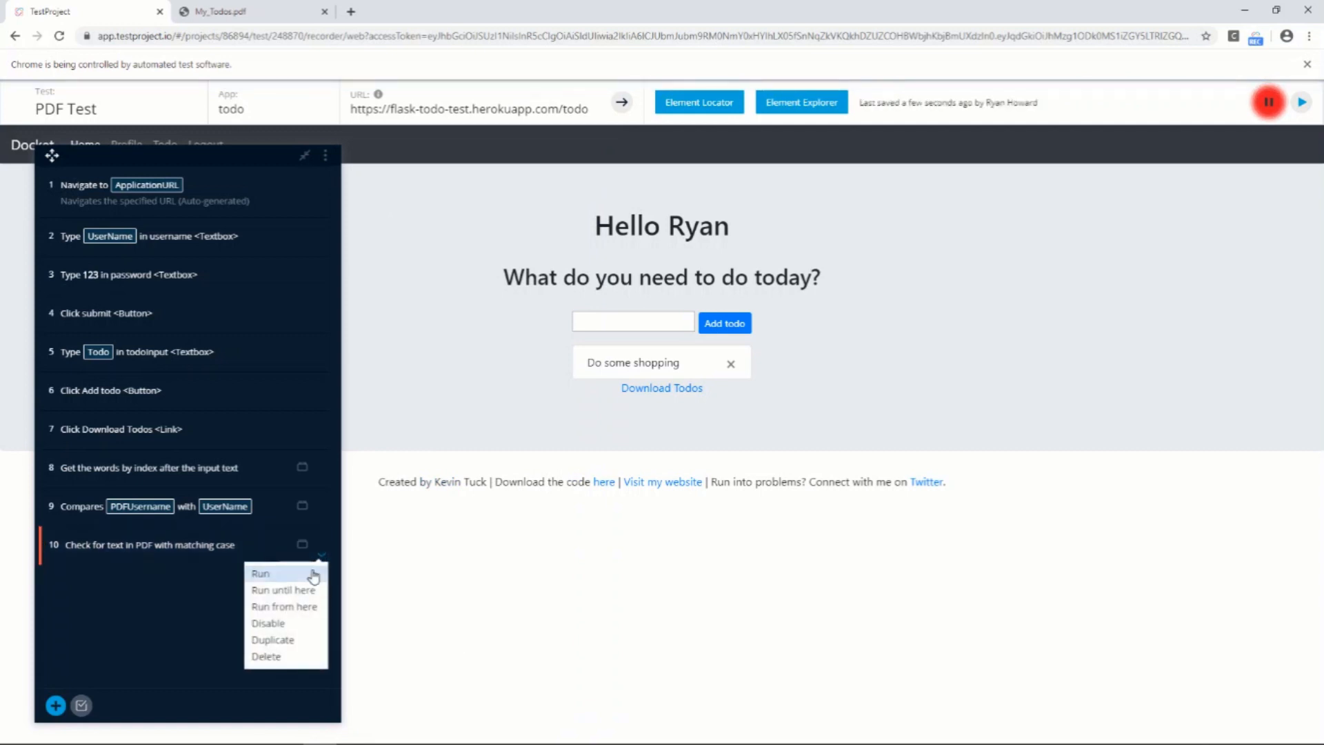
click(313, 575)
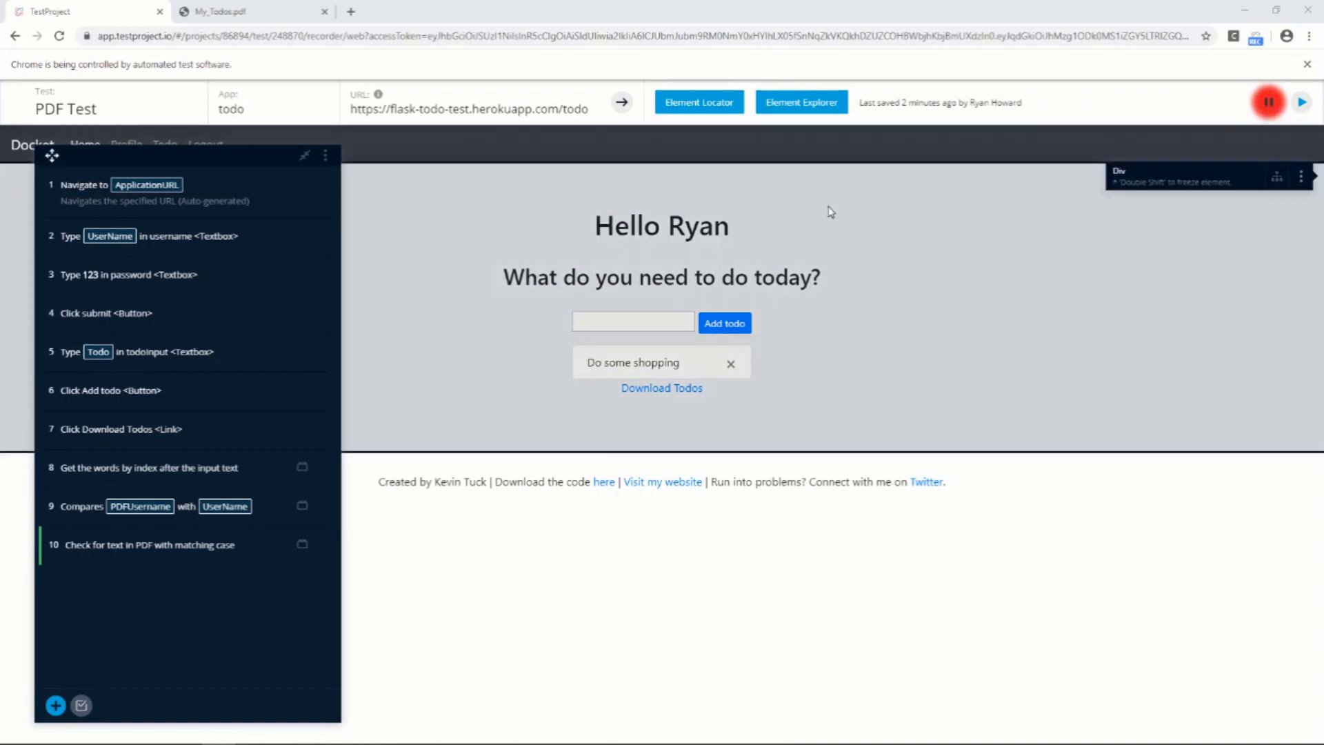
Record deleting the todo item in the app, and start a new Action step using Delete File from Generic Extensions
click(731, 364)
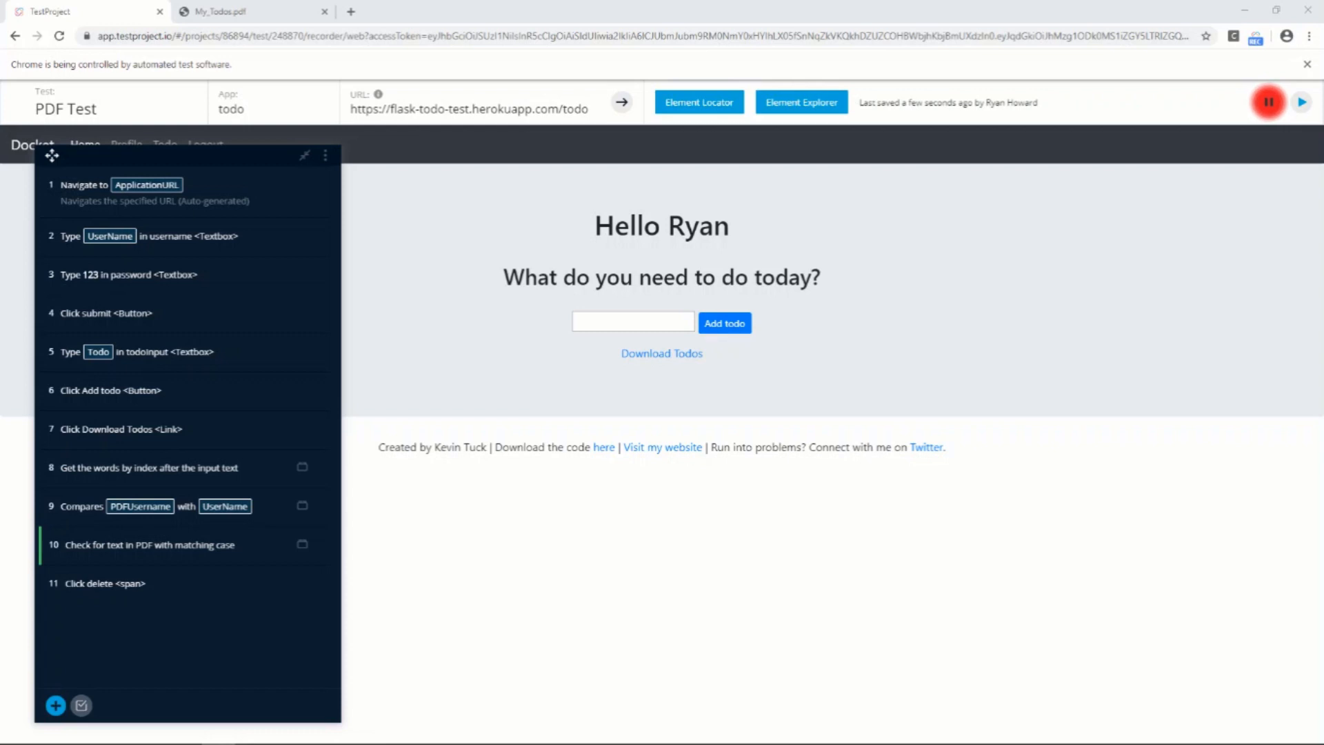
click(55, 705)
click(403, 304)
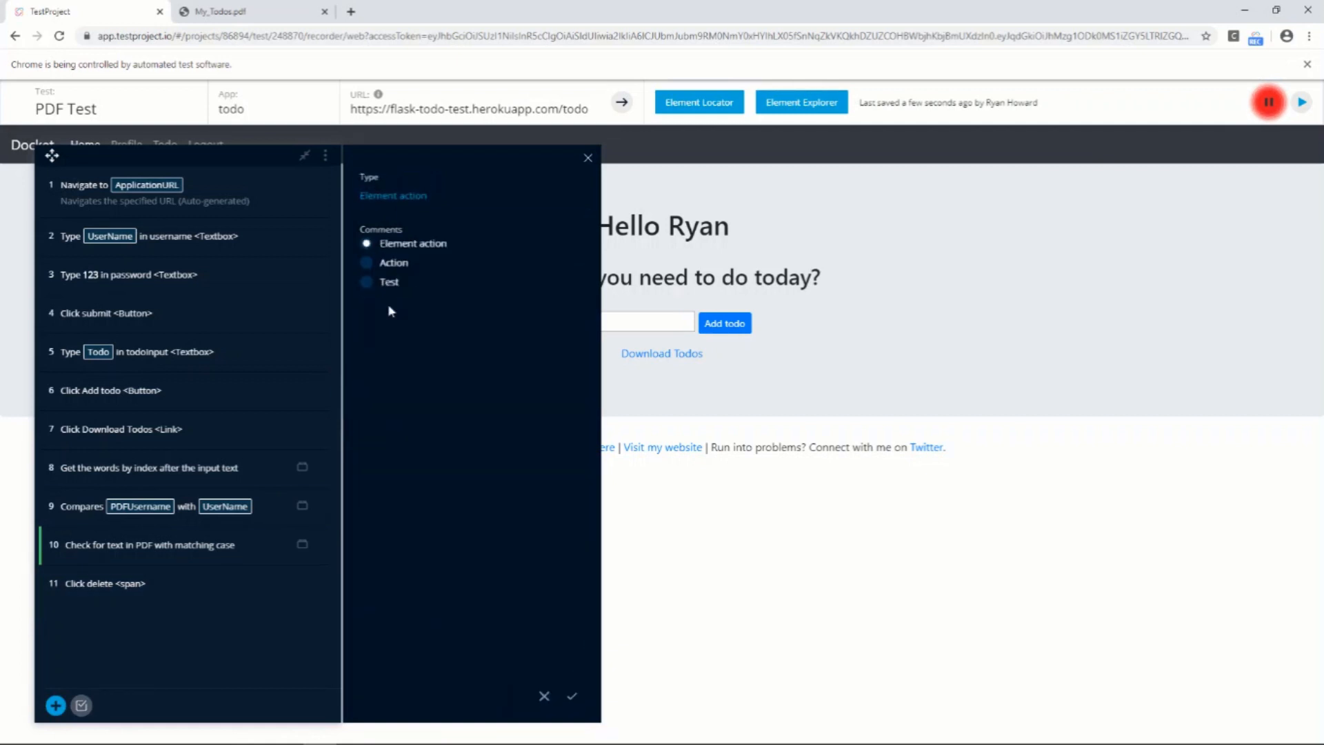
click(372, 246)
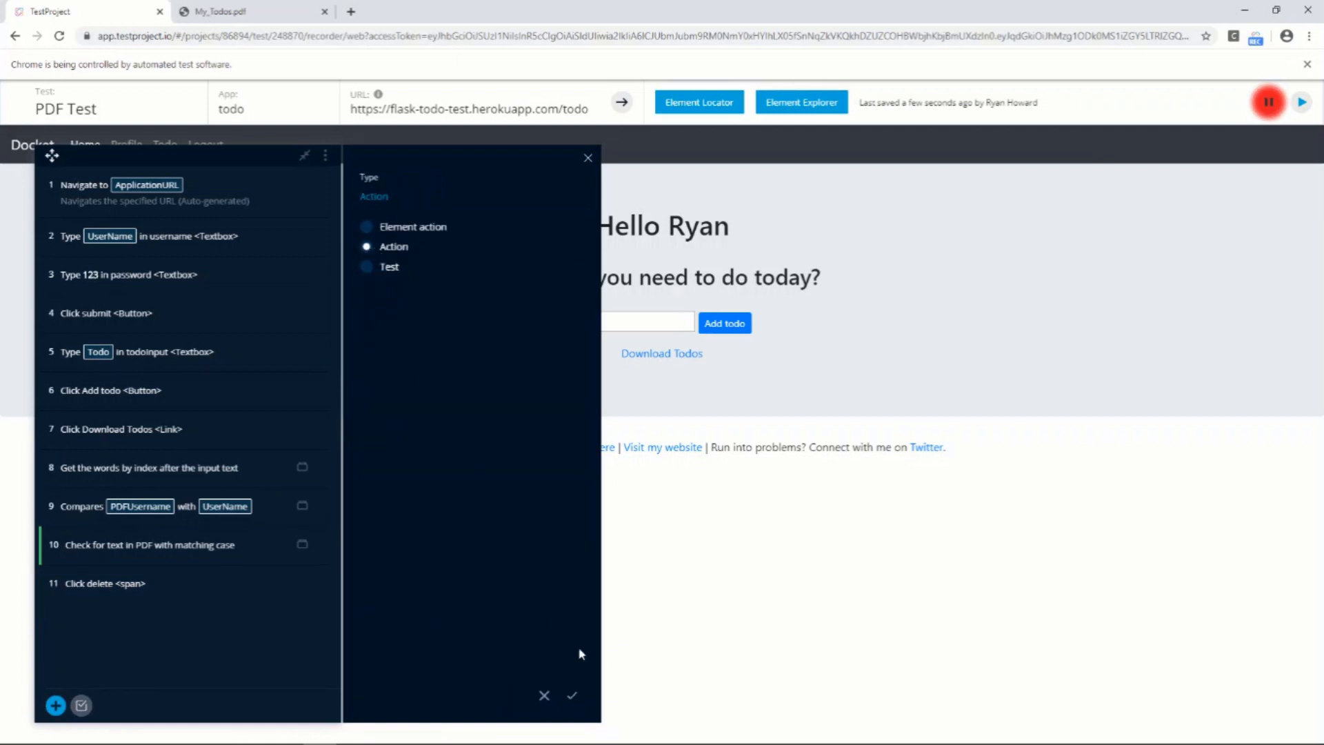
click(572, 695)
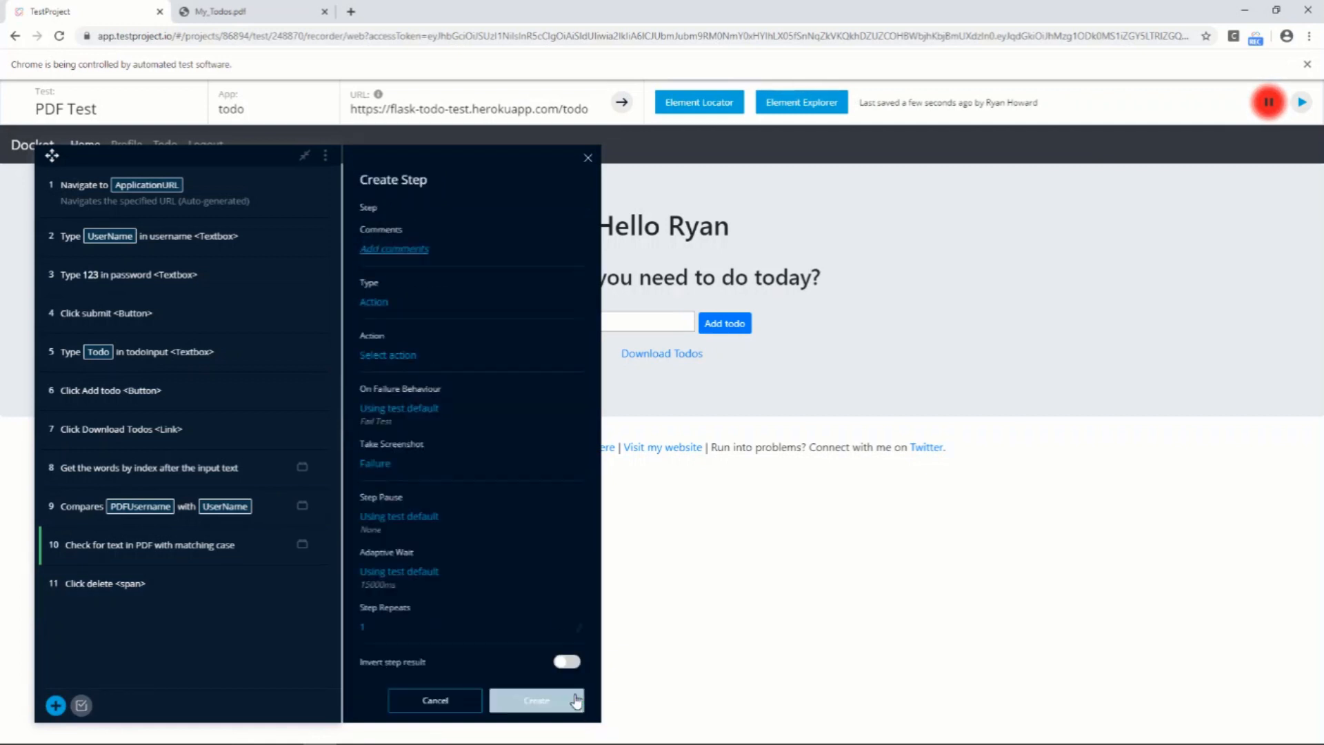
click(399, 356)
text(del)
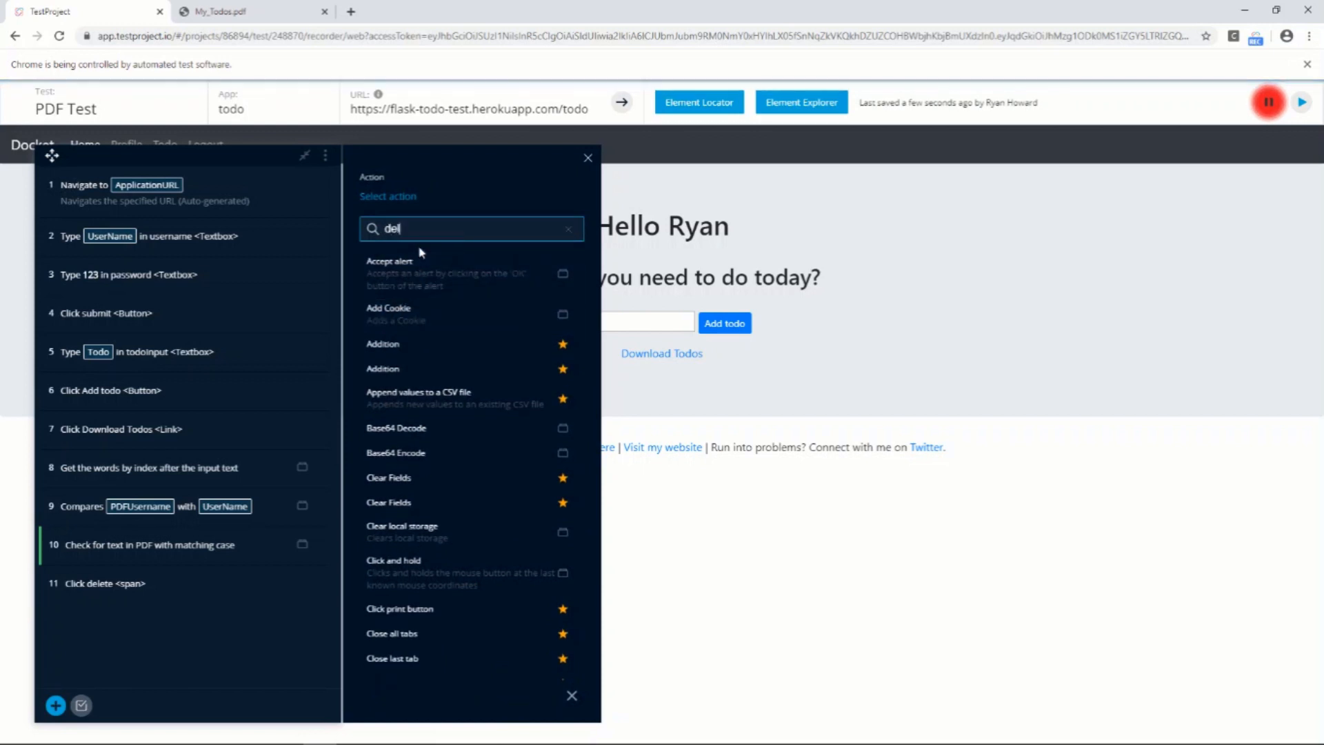
text(ete)
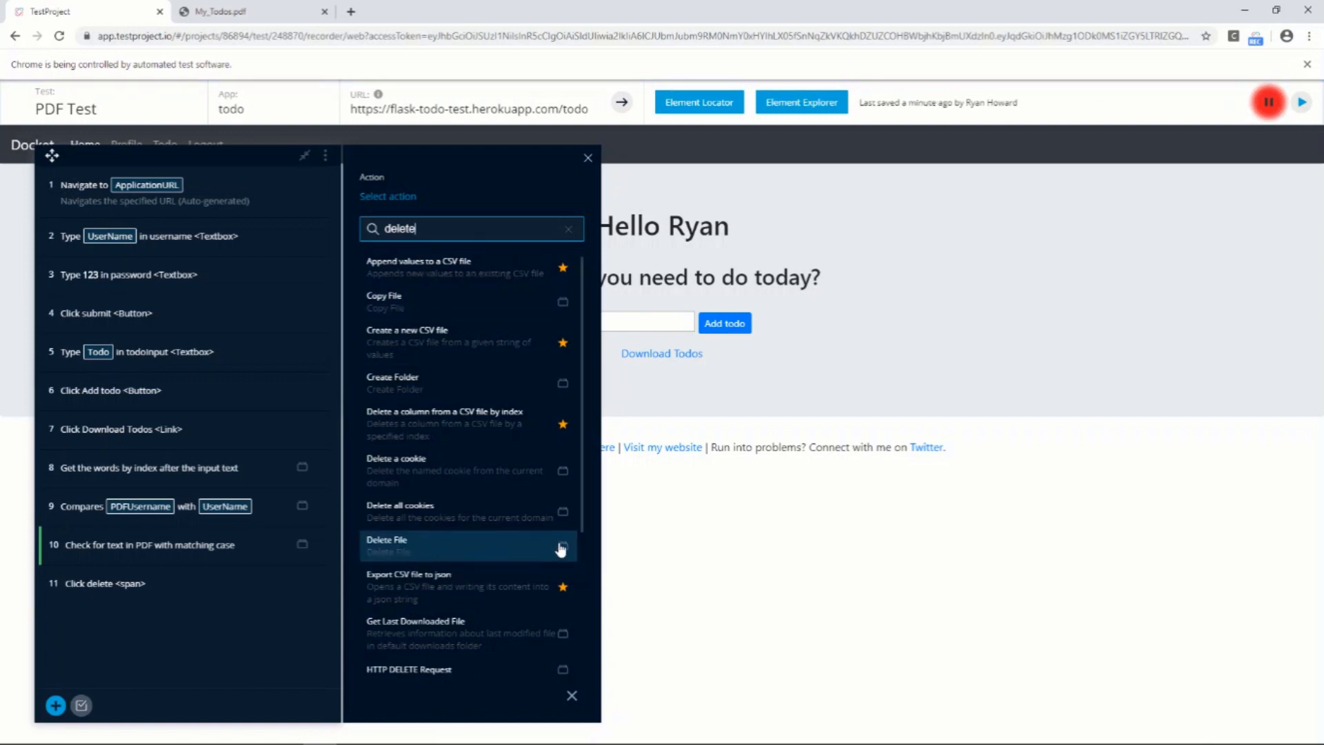
mouse_move(563, 550)
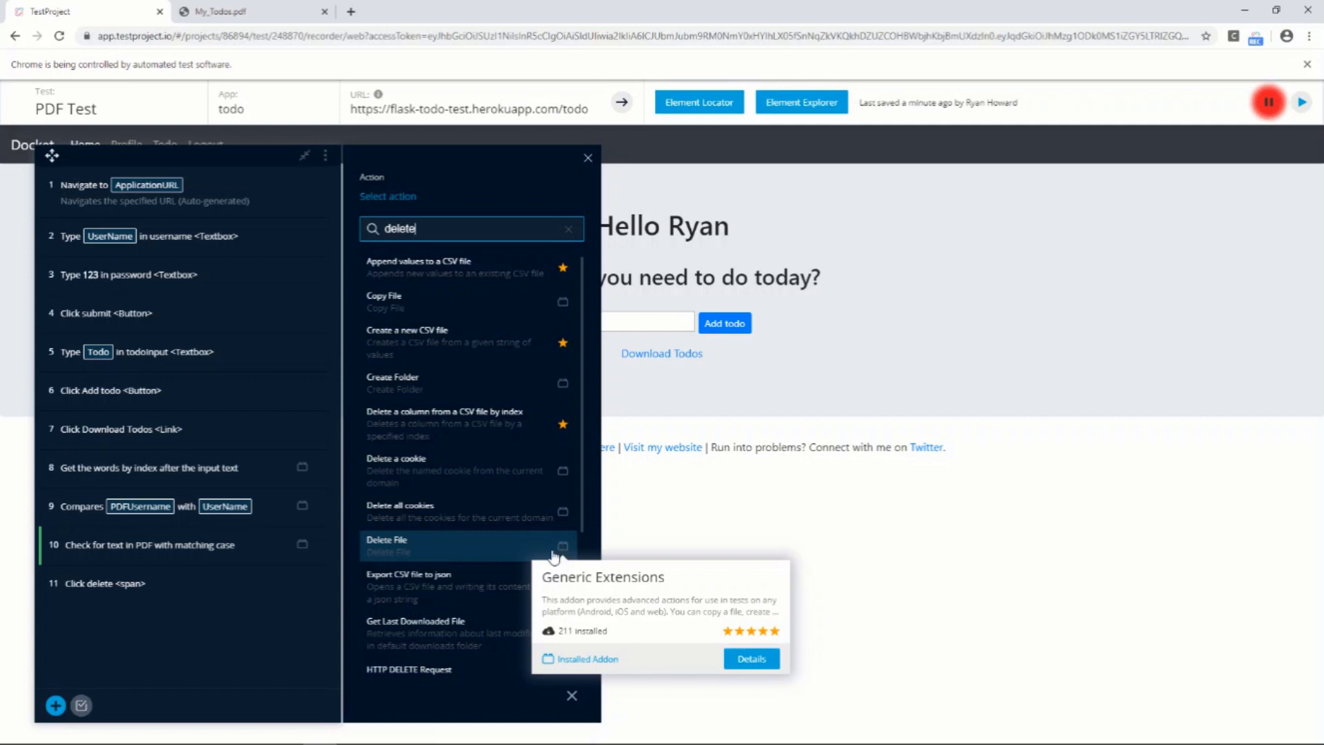
click(390, 550)
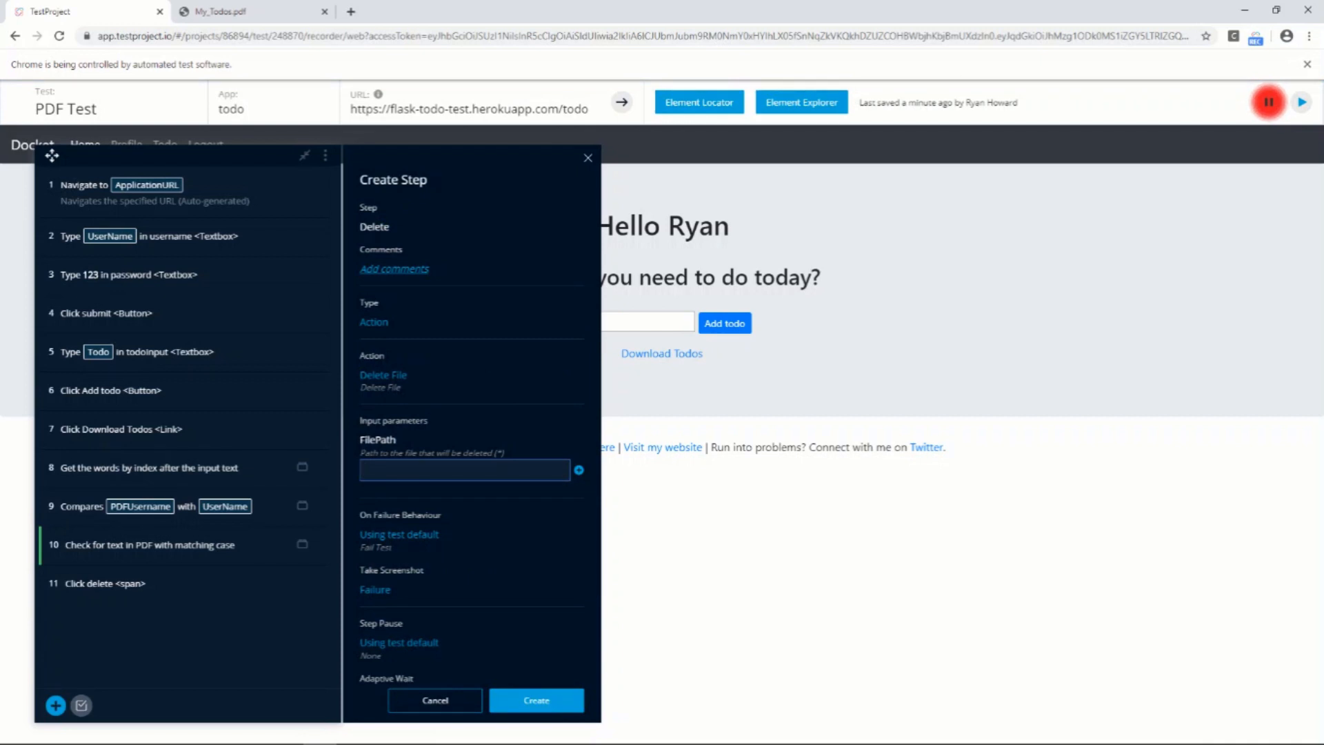
Add a test parameter Path pointing to My_Todos.pdf in Downloads, and create the Delete File step with it as the file path
key(alt+Tab)
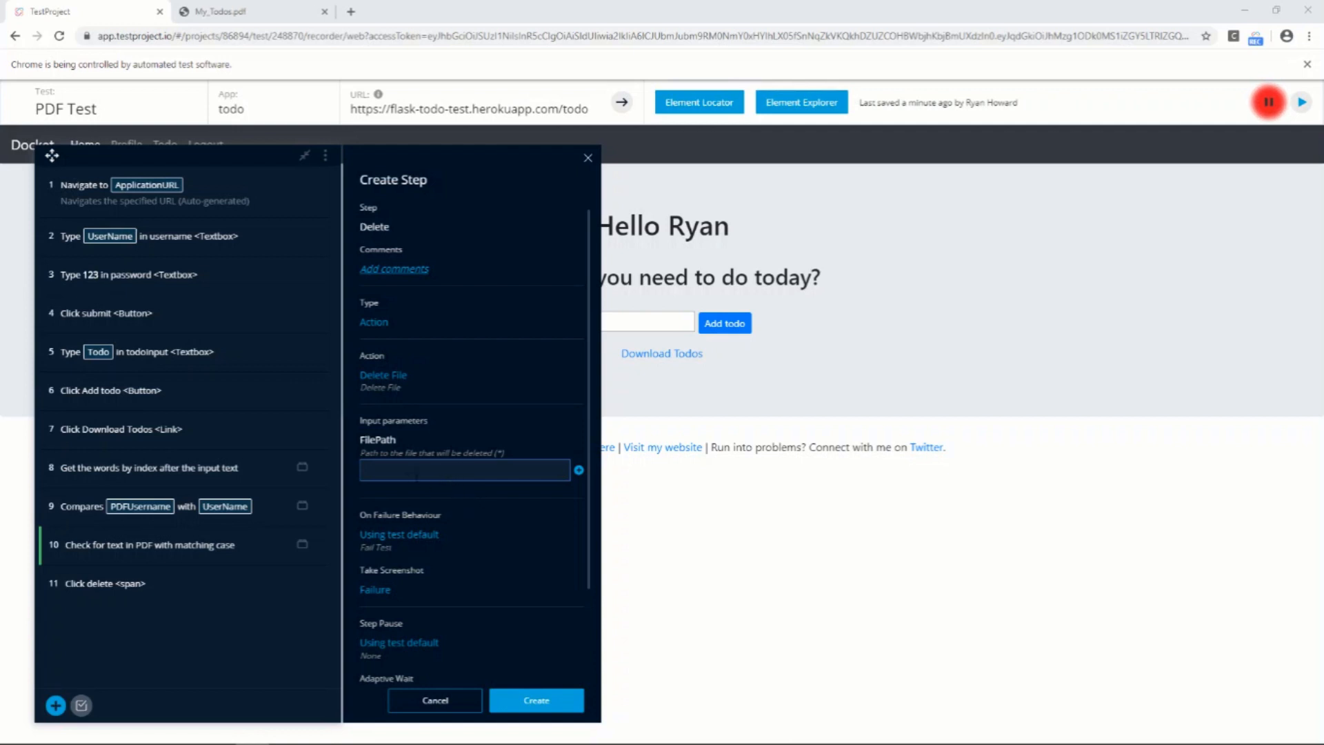
click(579, 471)
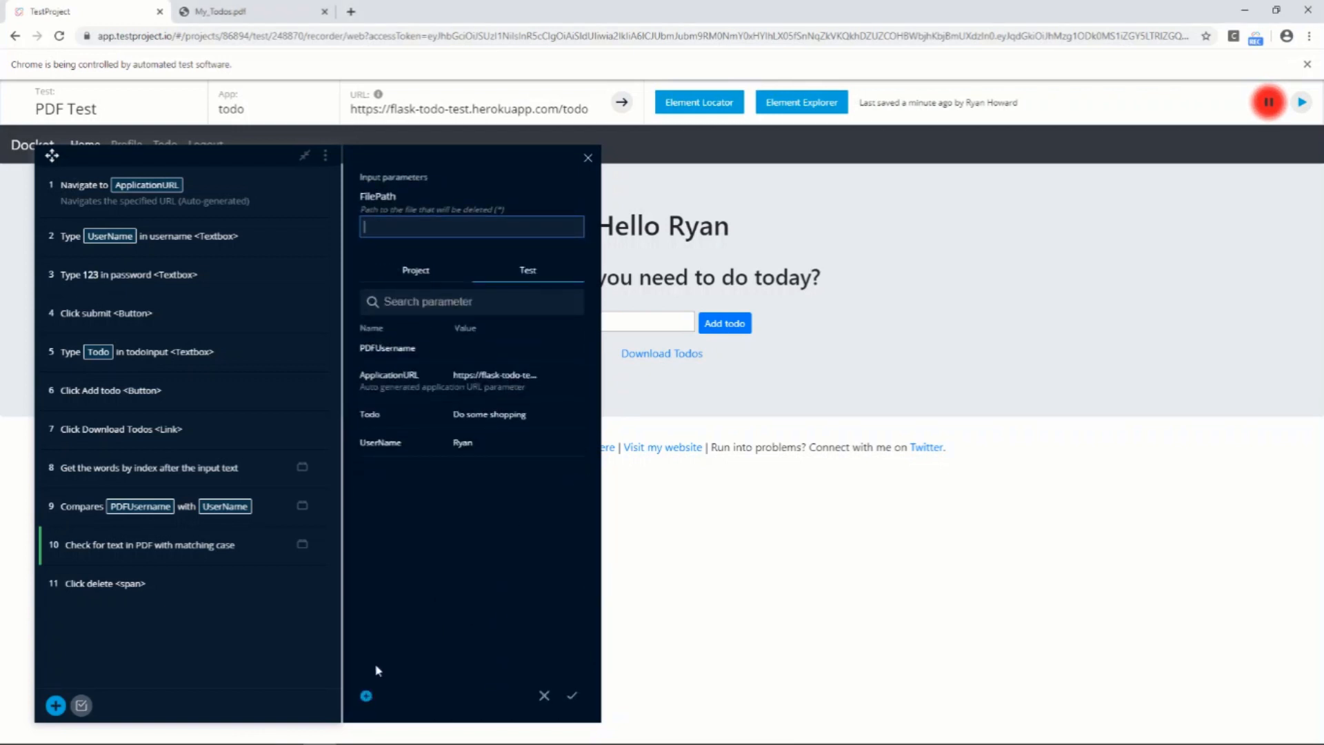
click(367, 696)
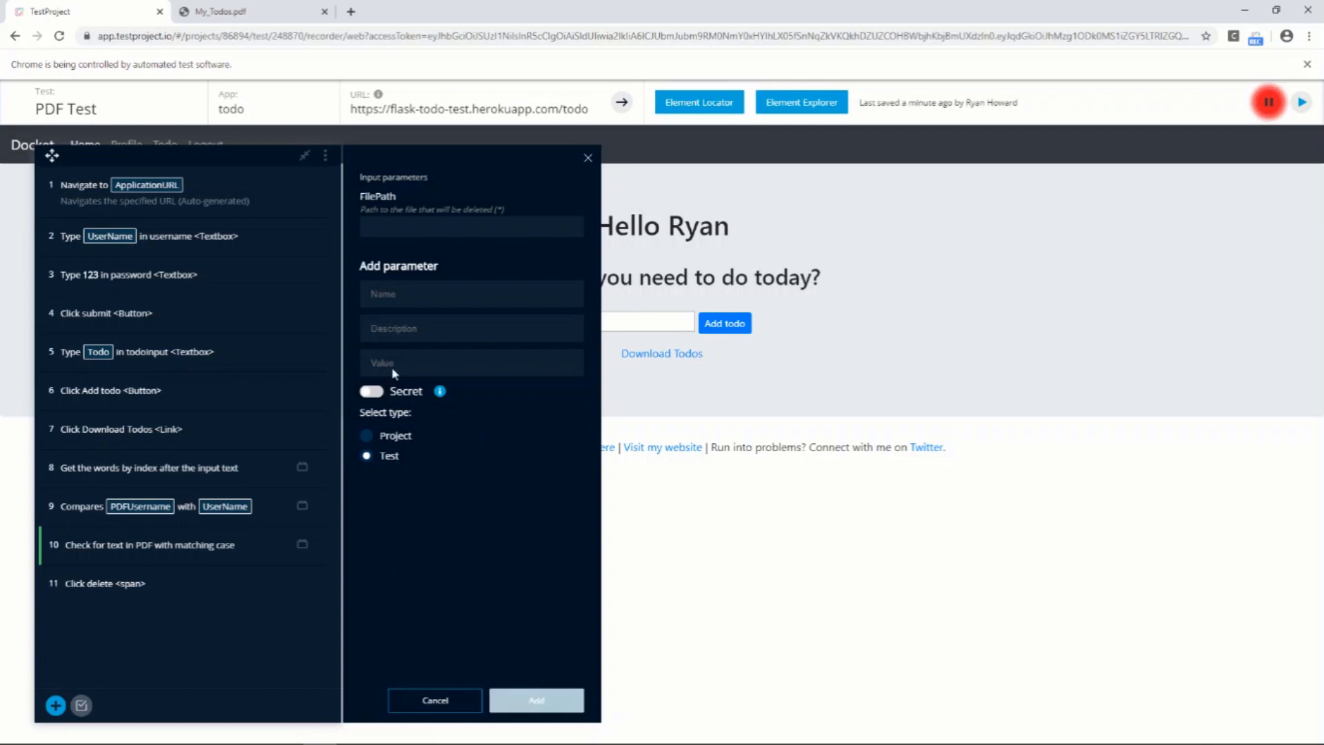
click(423, 292)
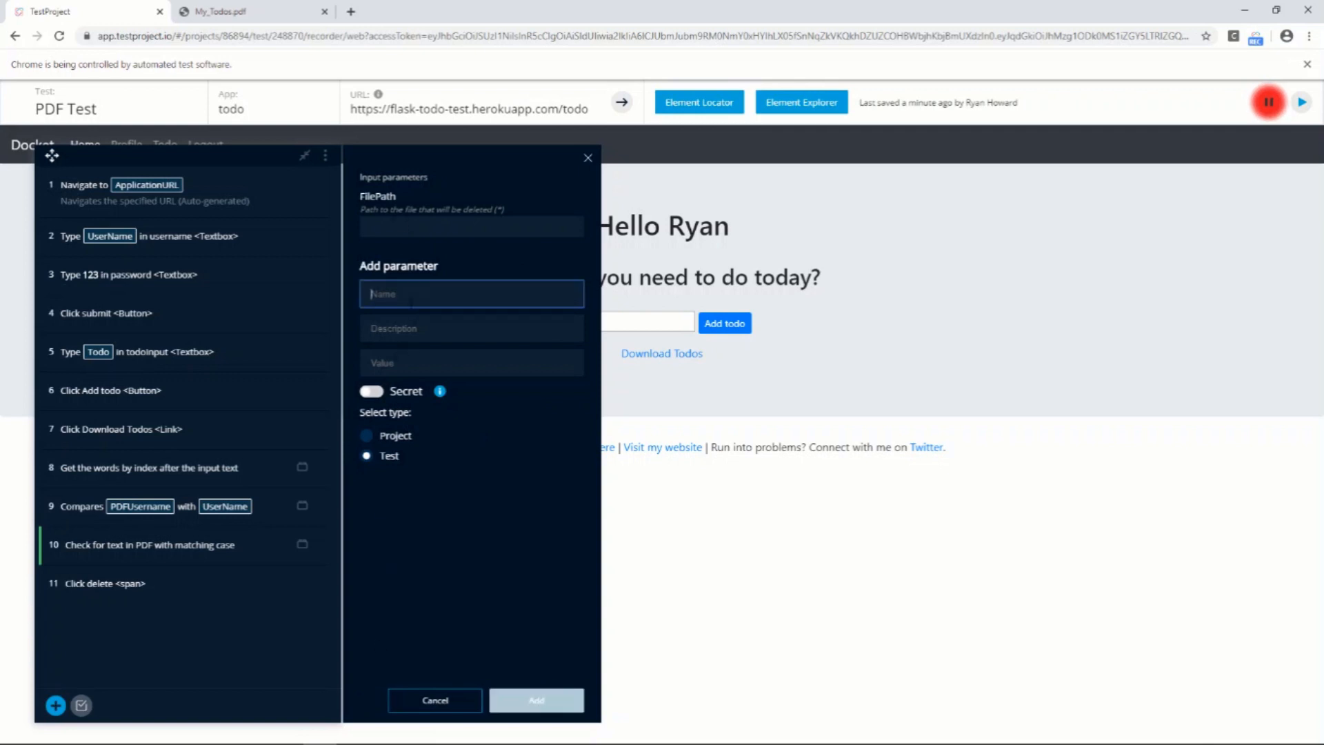
text(path)
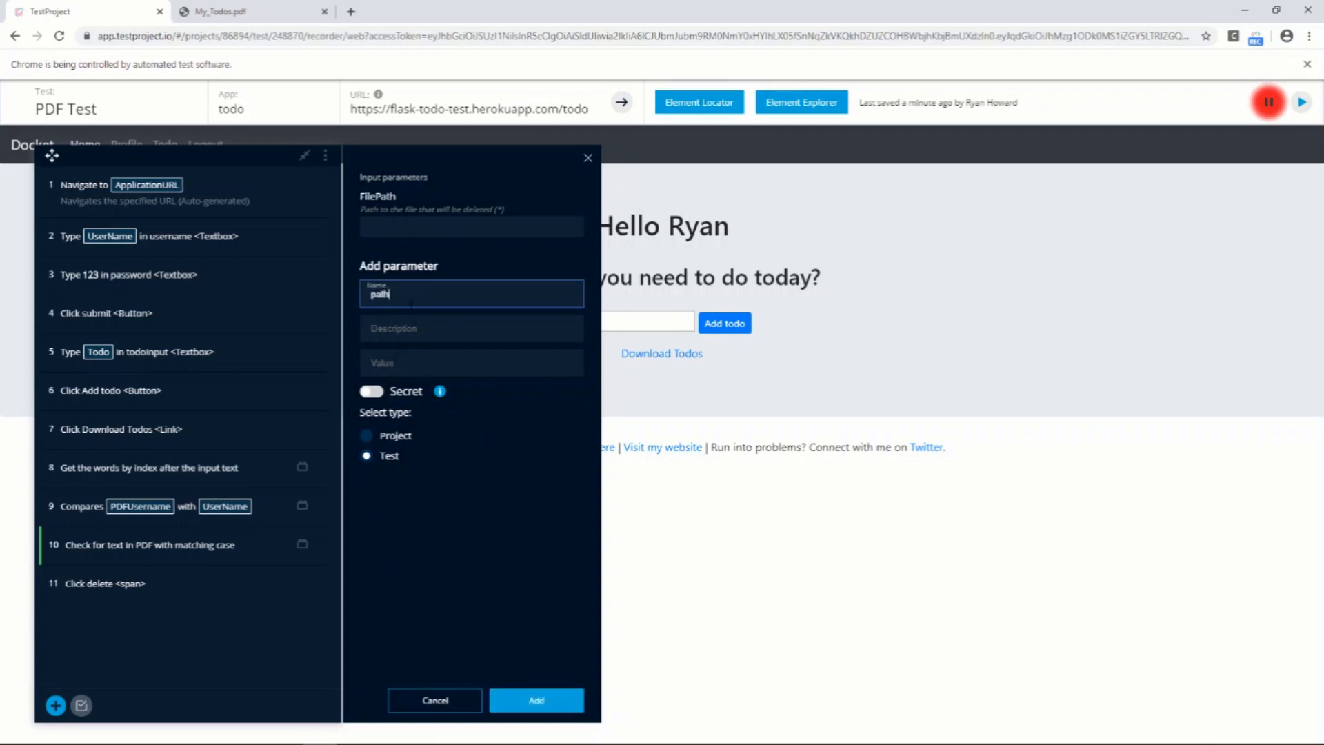
key(BackSpace)
key(BackSpace)
text(Pat)
click(416, 357)
right_click(413, 358)
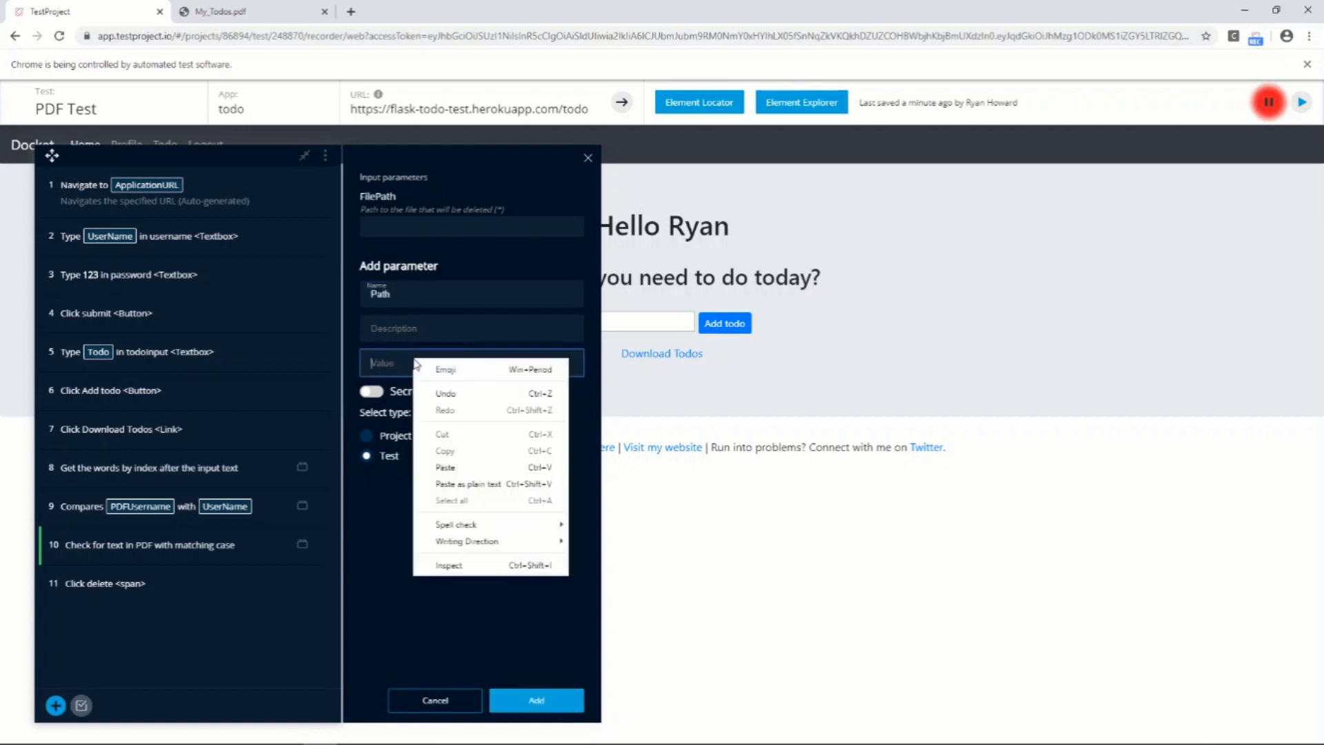
click(456, 483)
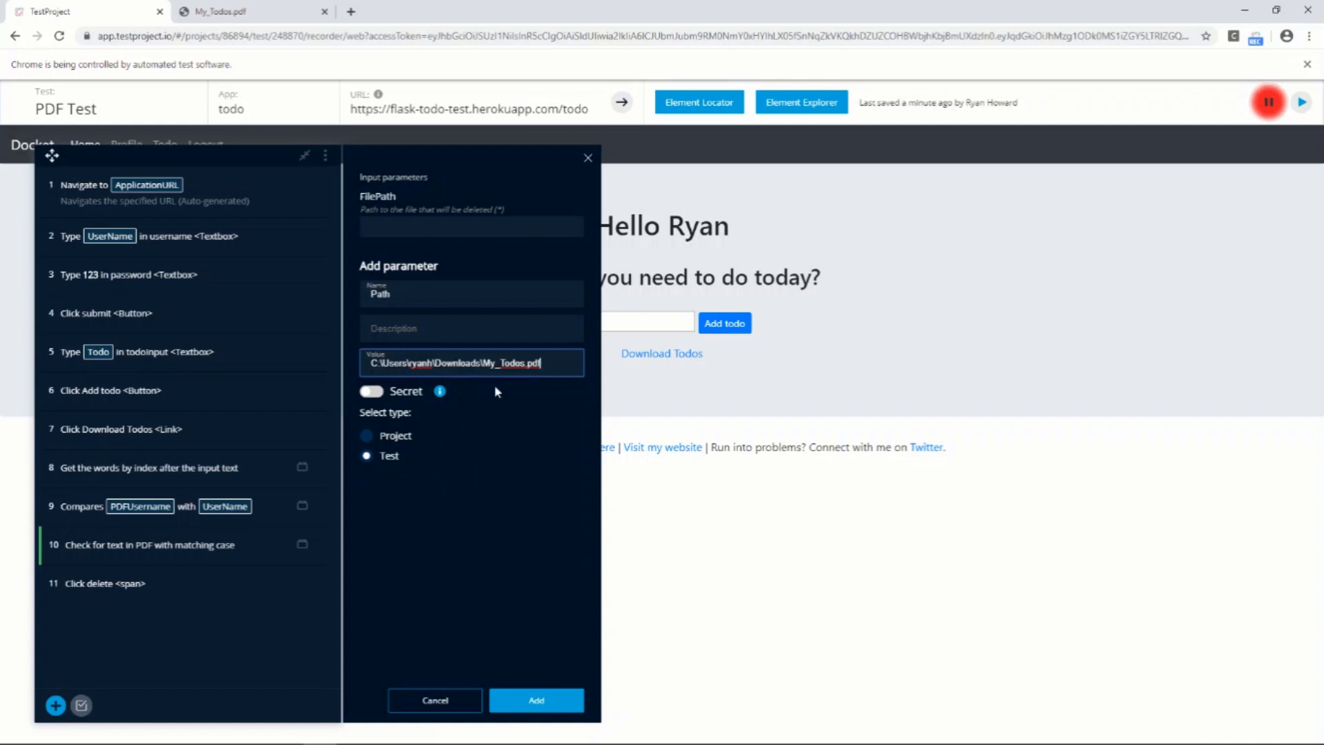
click(536, 699)
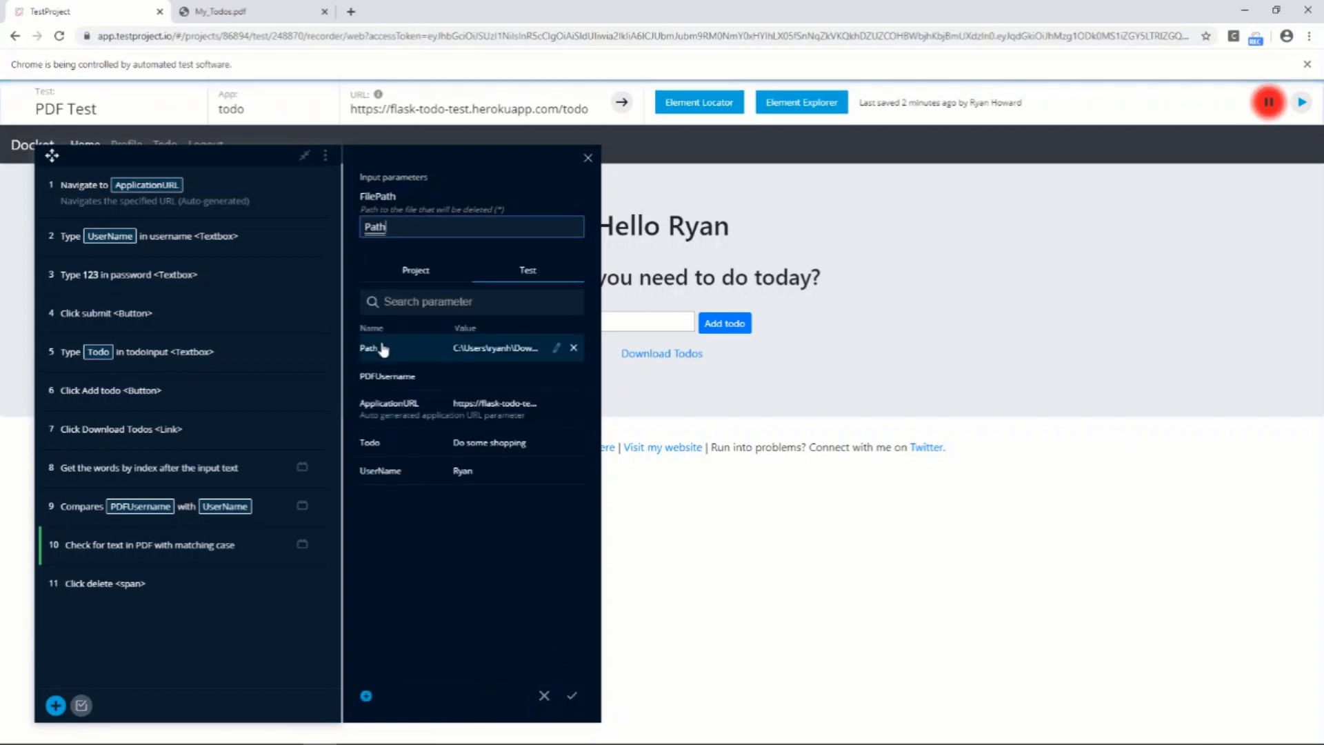
click(568, 702)
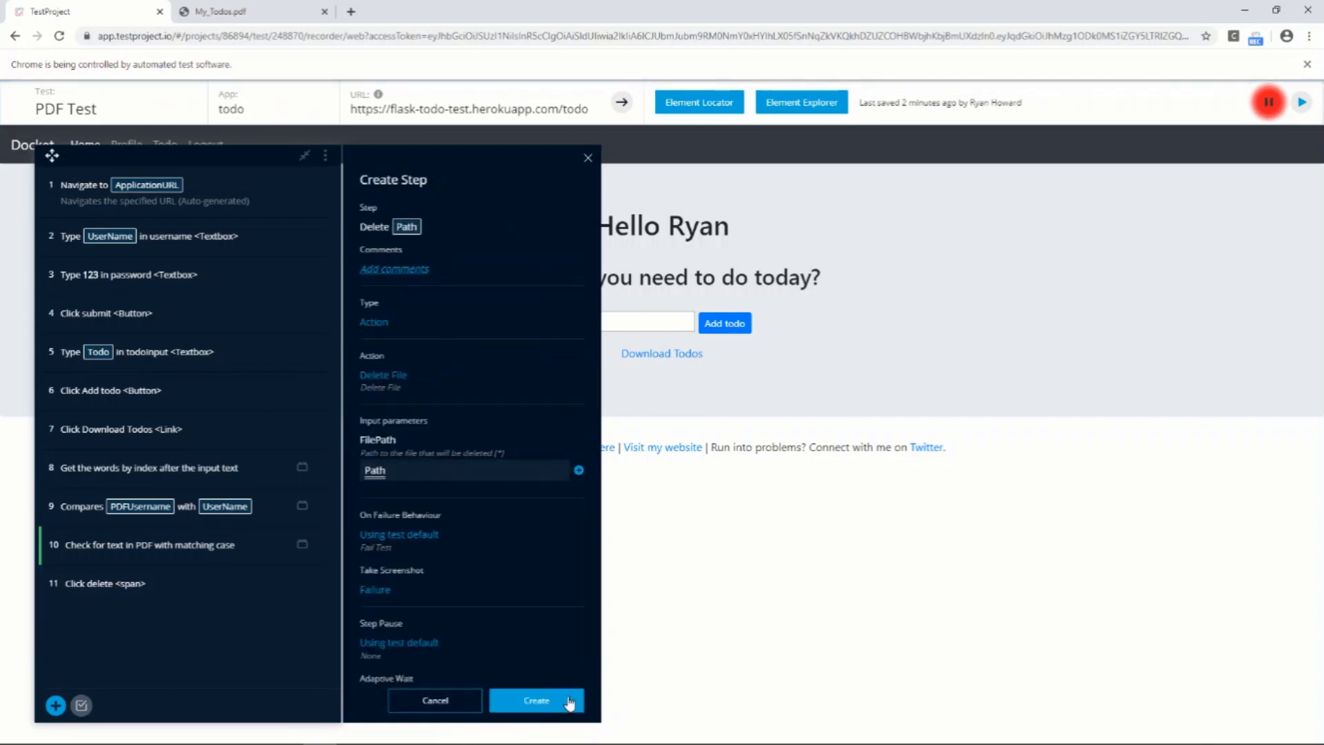
click(555, 701)
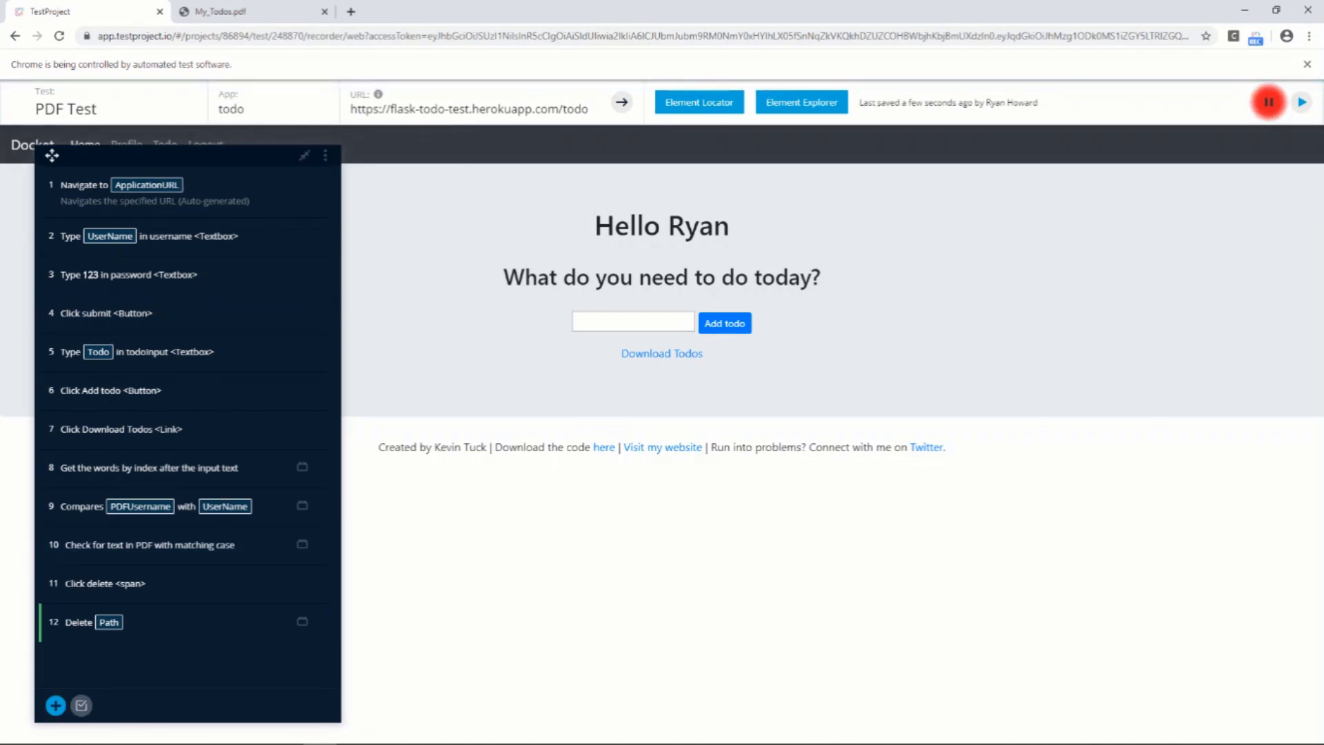
Check the contents of the Downloads folder in File Explorer and return to the recorder
click(160, 739)
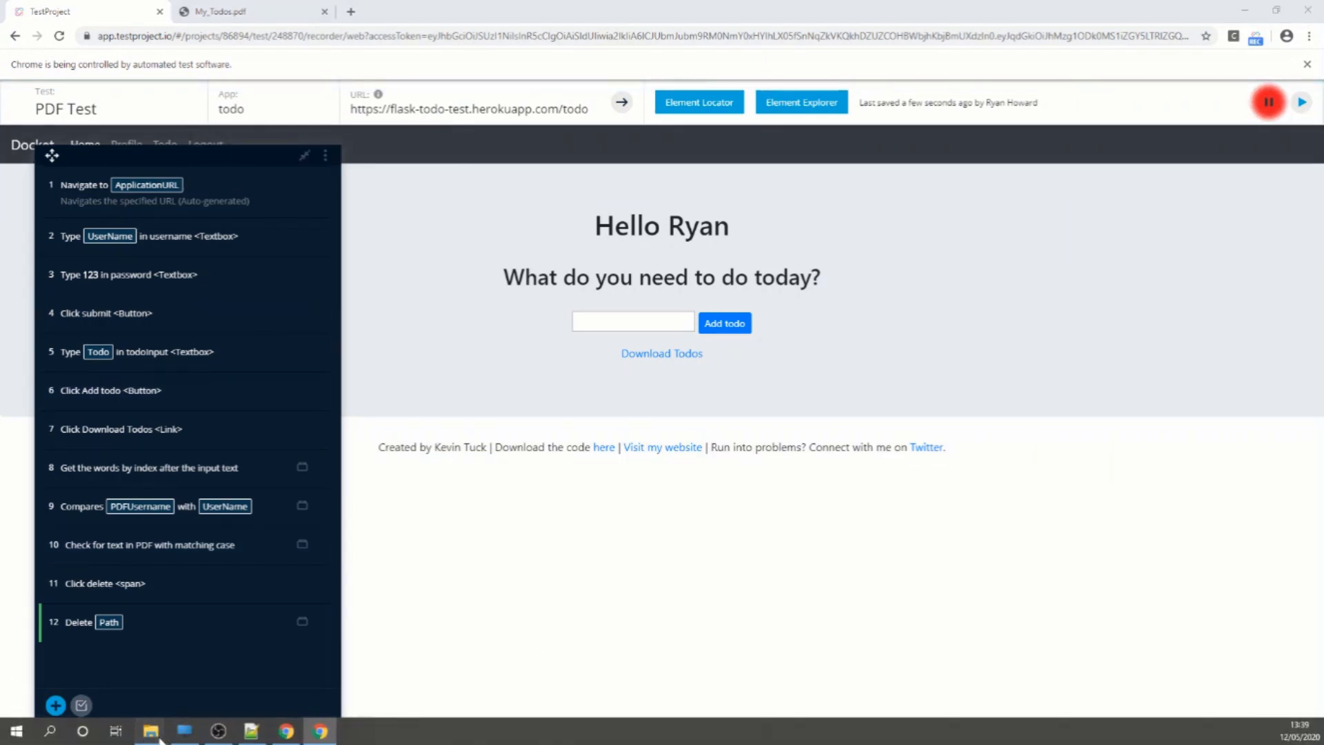
click(102, 684)
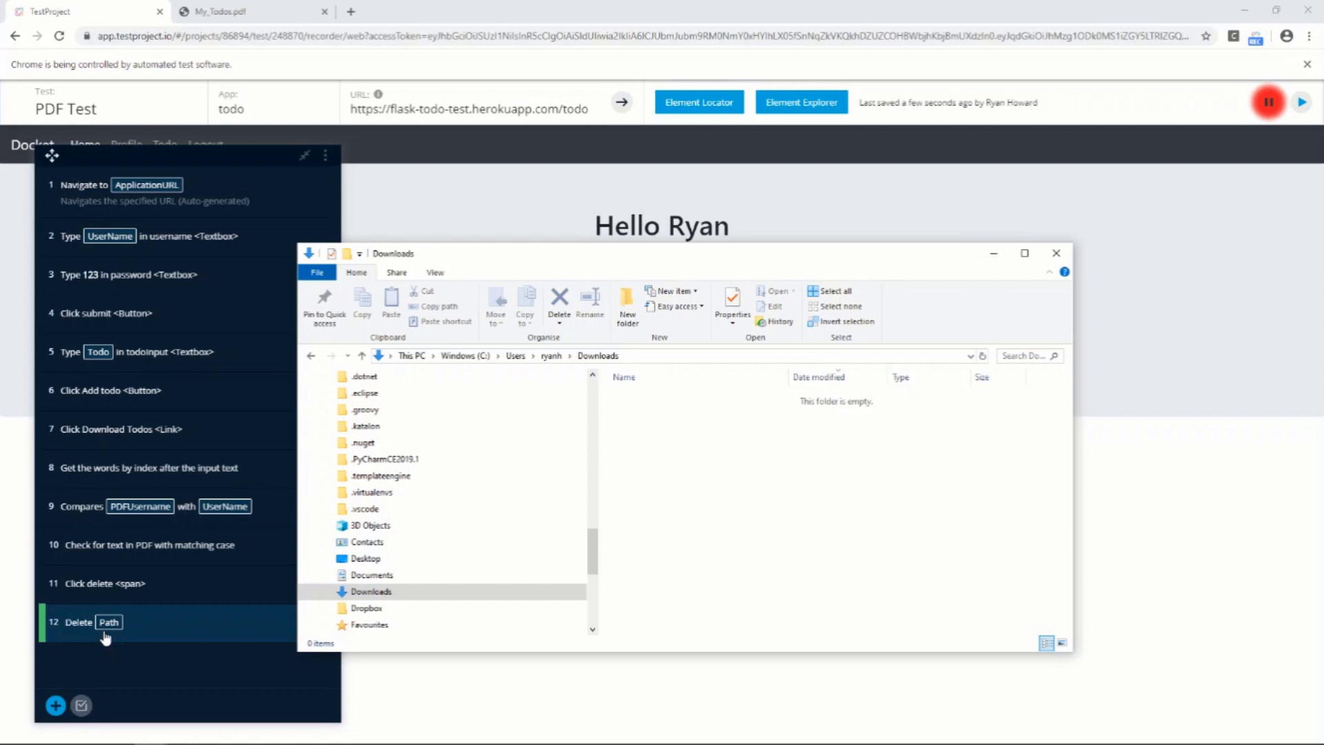
click(994, 253)
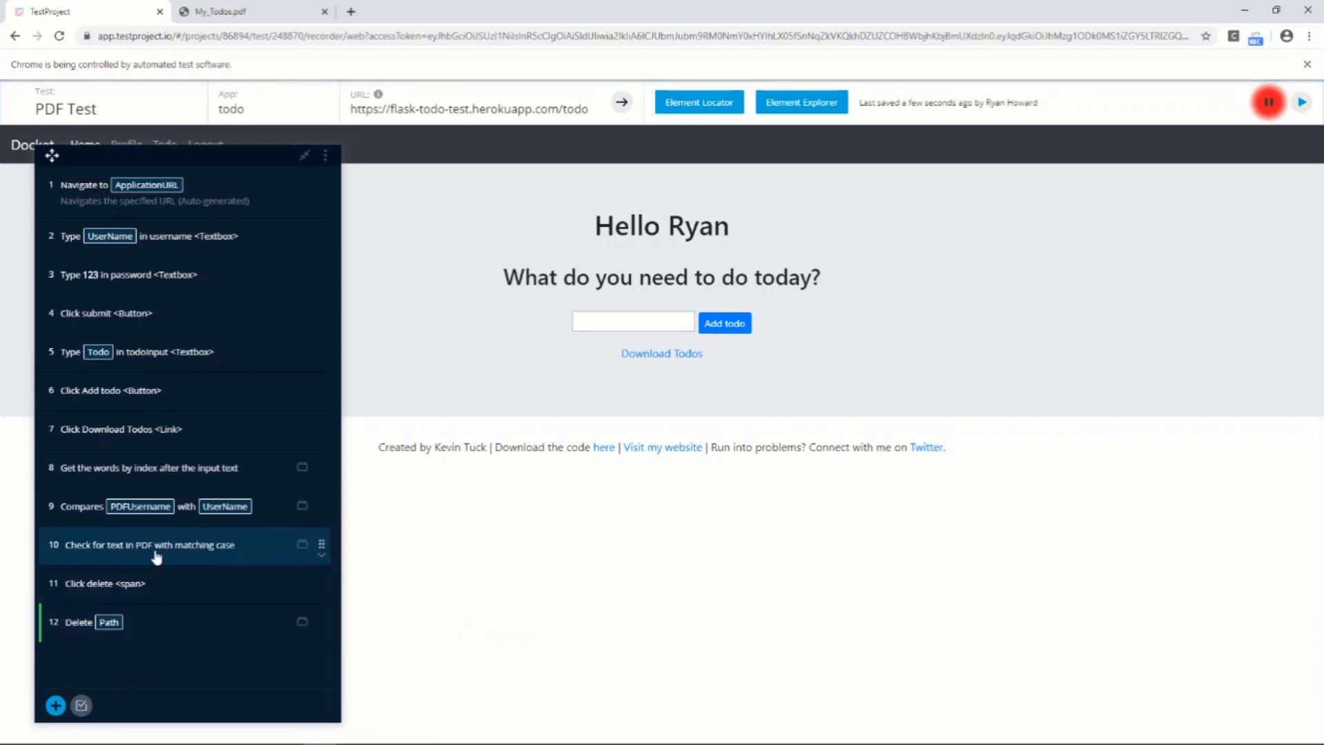
Replace the fixed file path in step 10, the PDF text check, with the Path parameter and save the step
click(177, 548)
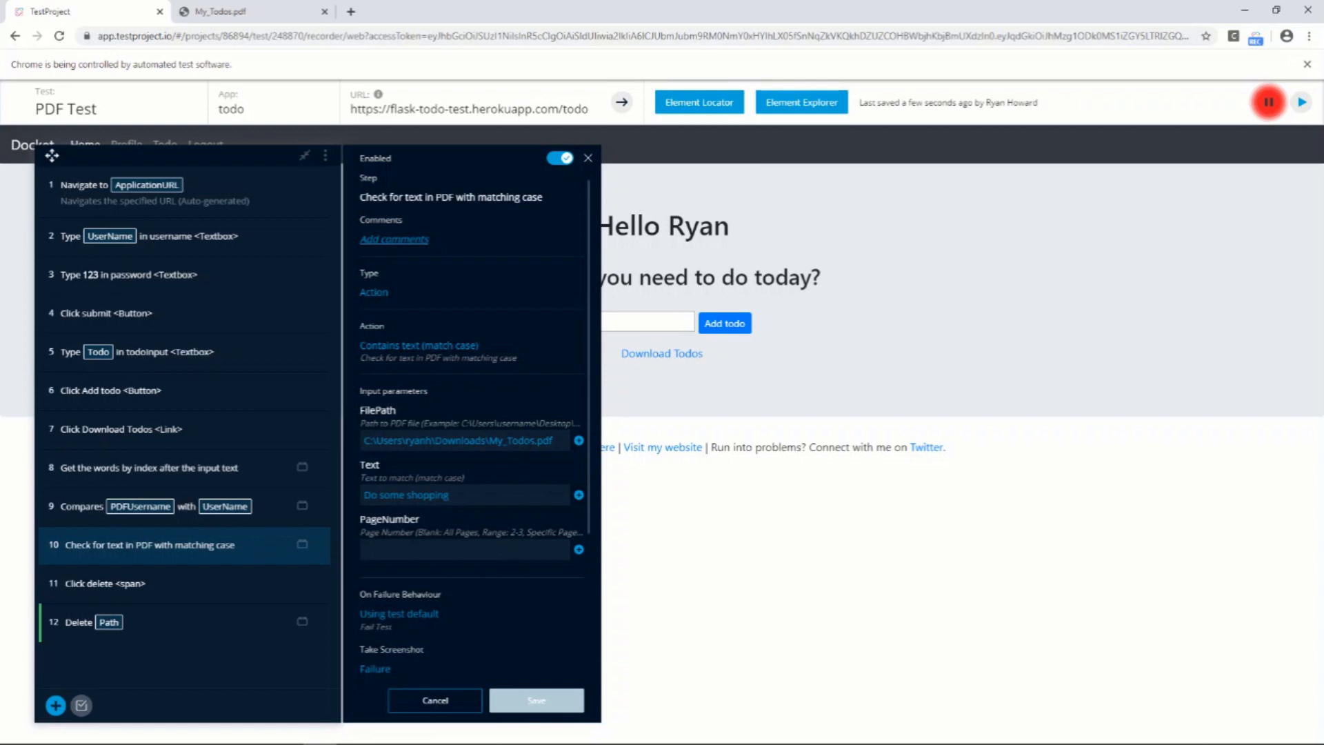
drag(560, 445, 349, 443)
key(BackSpace)
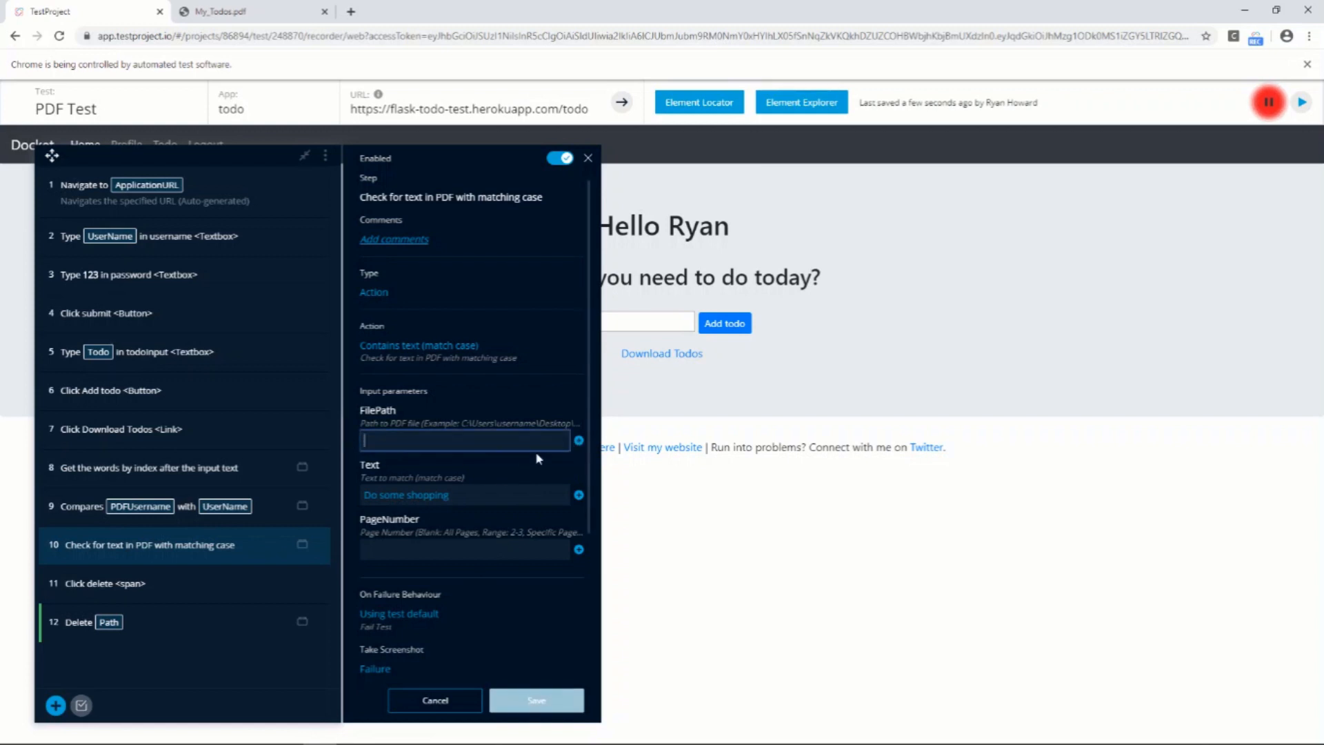
click(579, 440)
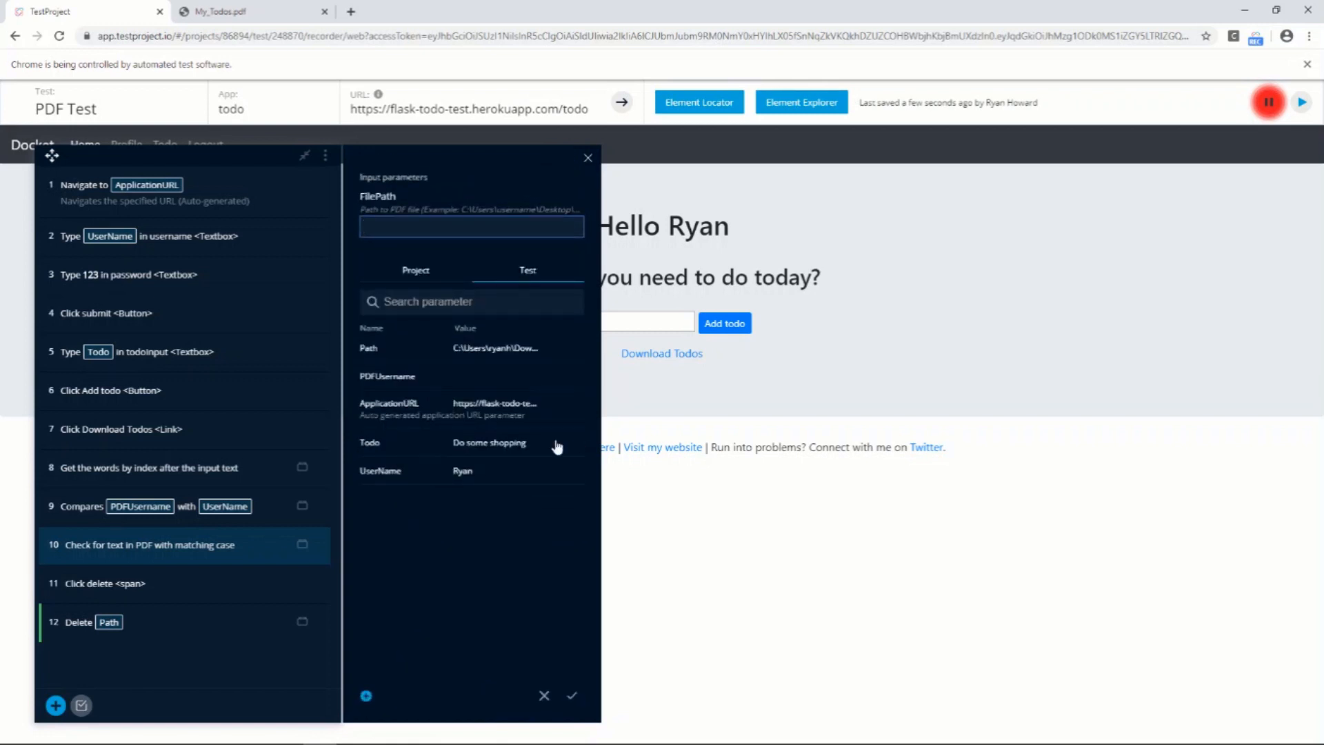
click(376, 348)
click(571, 698)
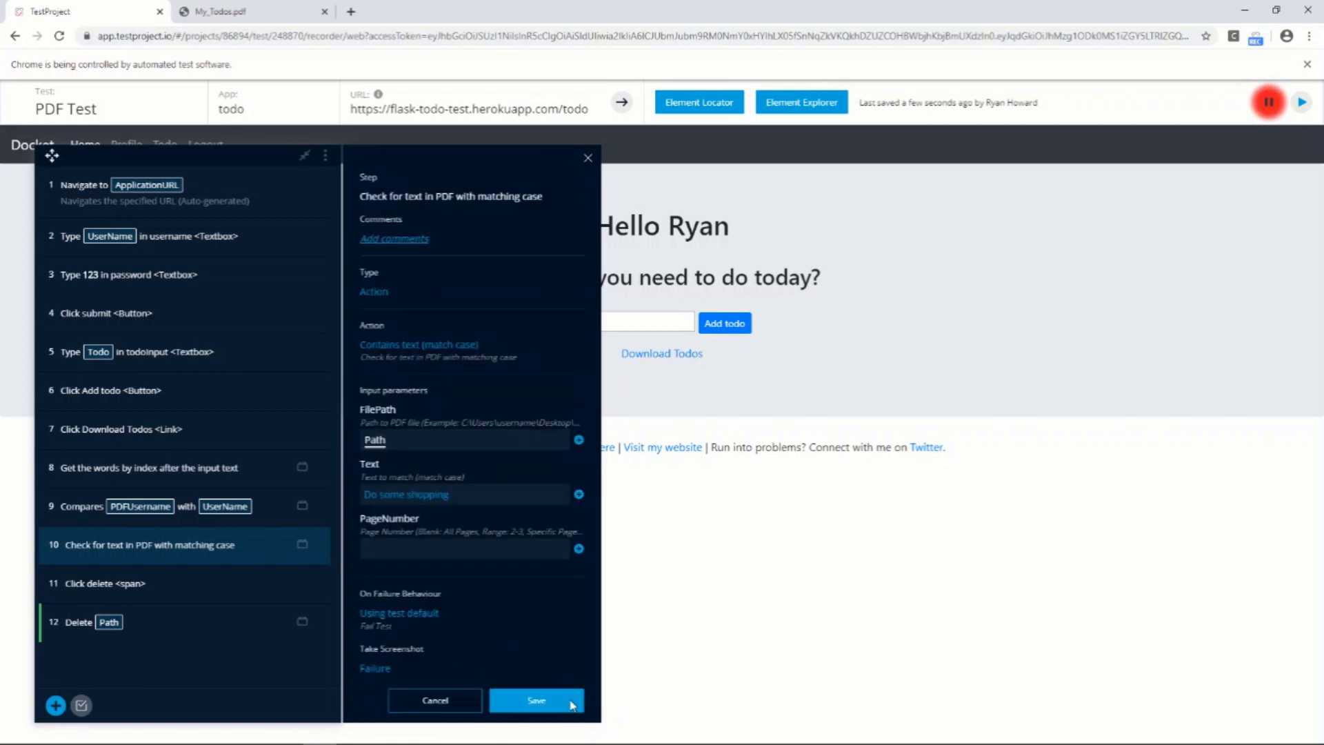
click(553, 704)
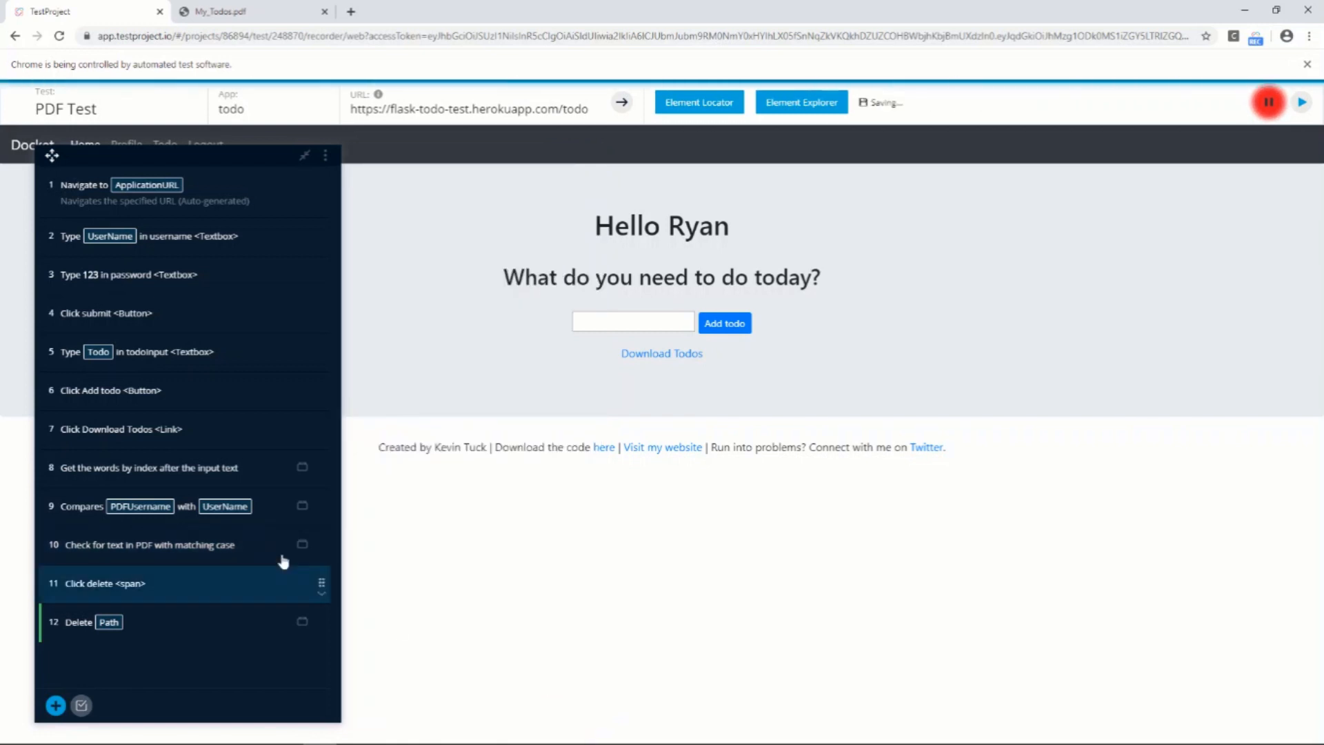
Replace the fixed file path in step 8, Get words after text, with the Path parameter and save the step
click(232, 479)
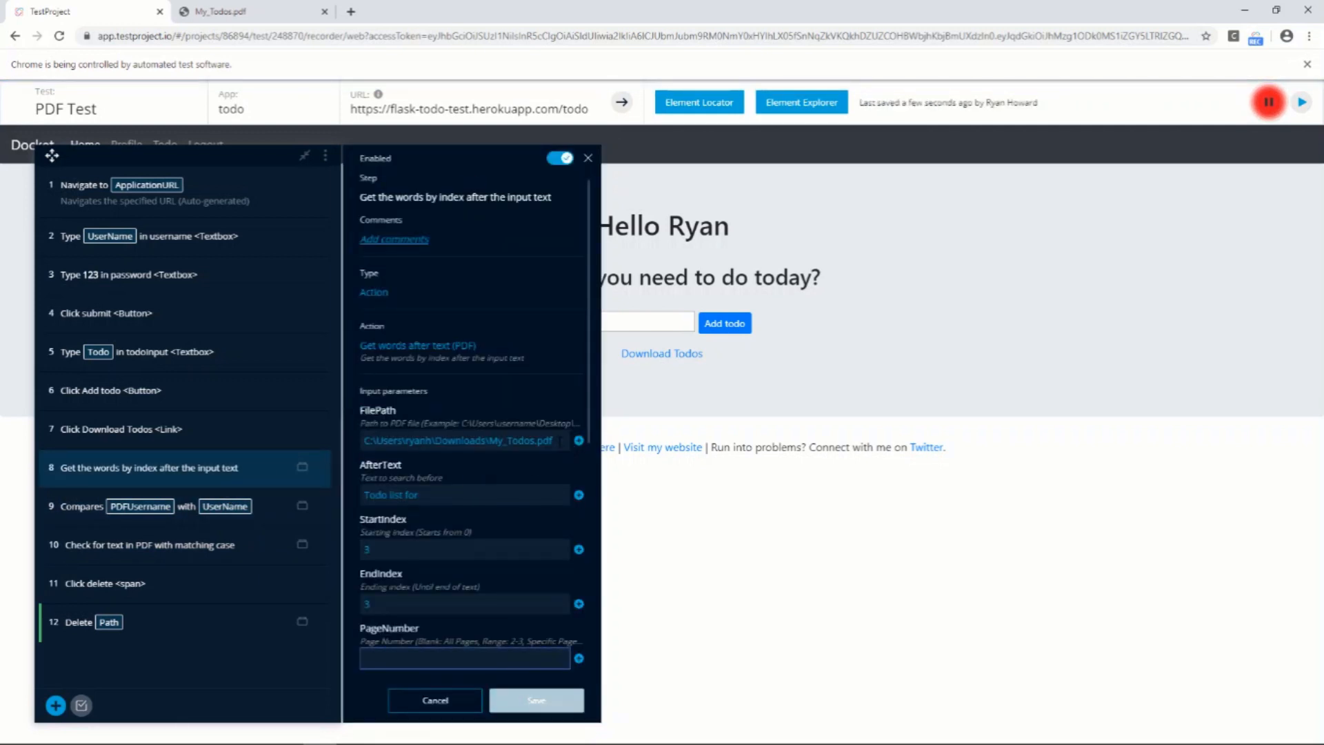
click(553, 440)
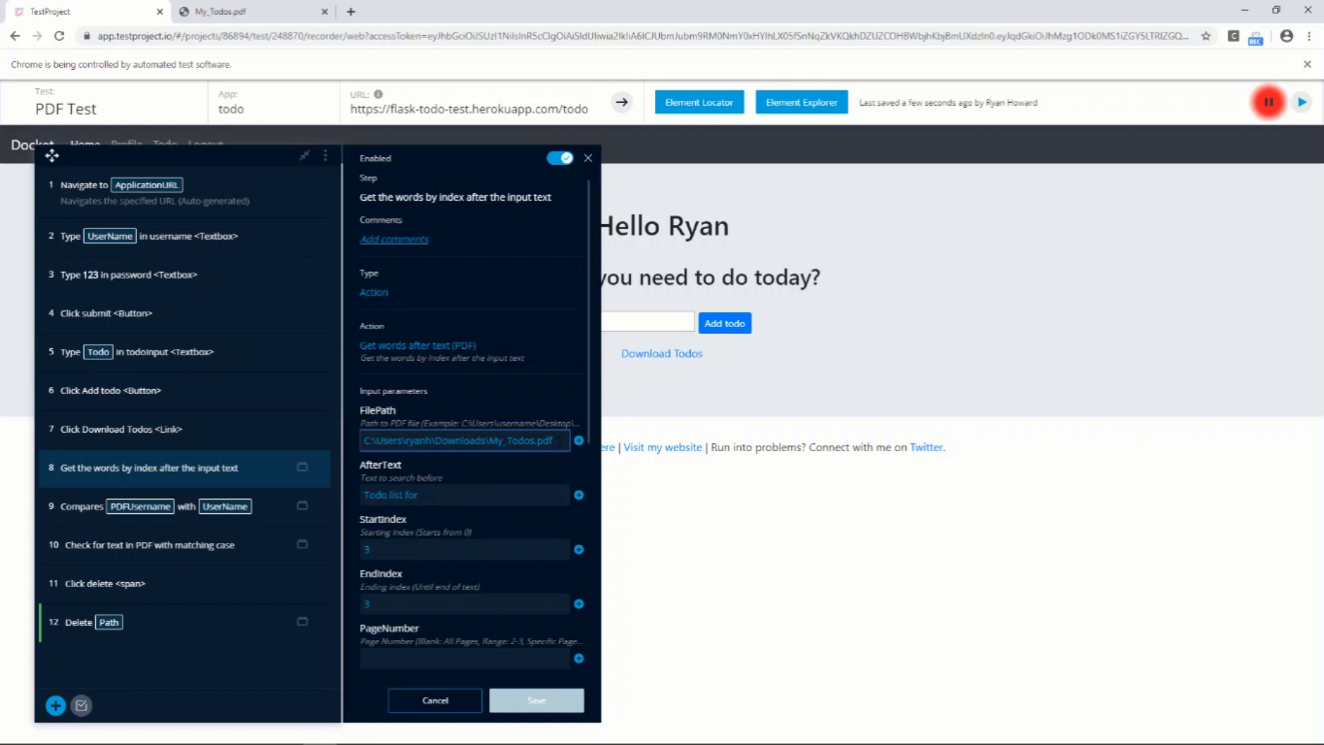
drag(554, 441, 363, 441)
key(BackSpace)
click(579, 439)
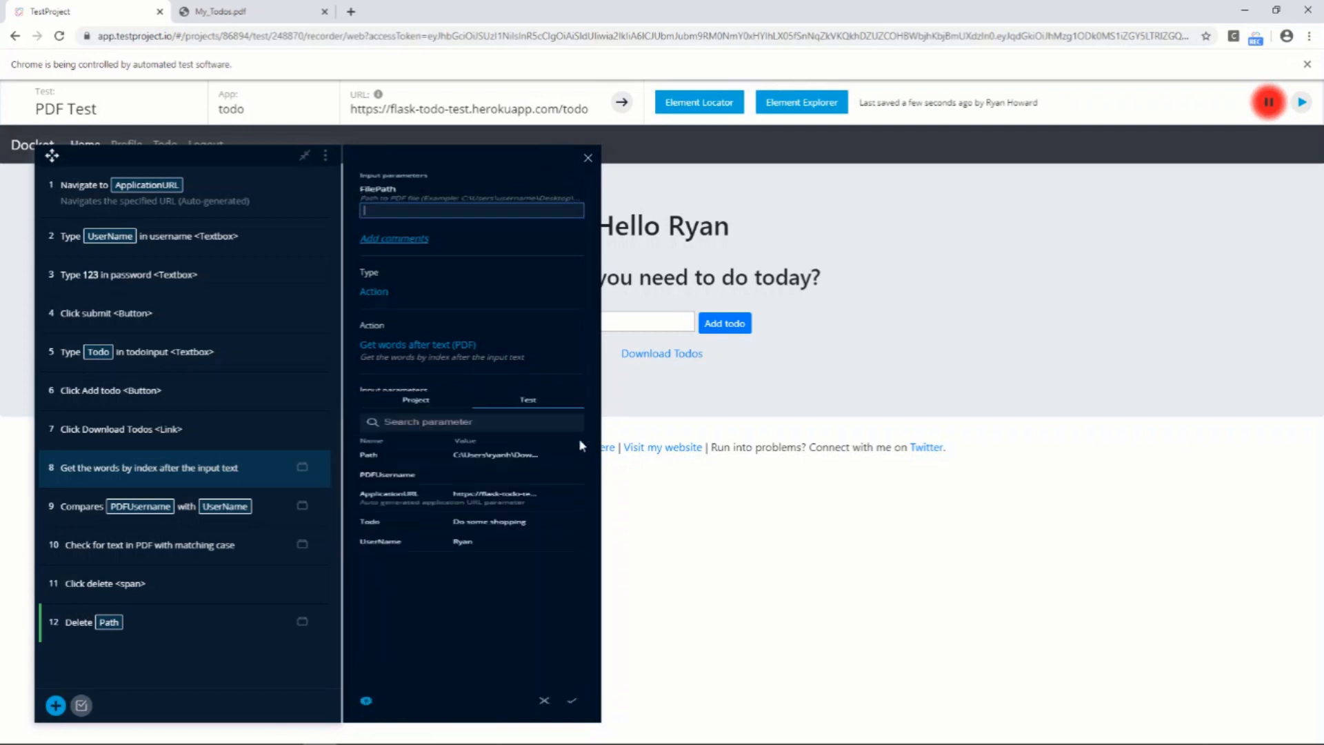
click(426, 351)
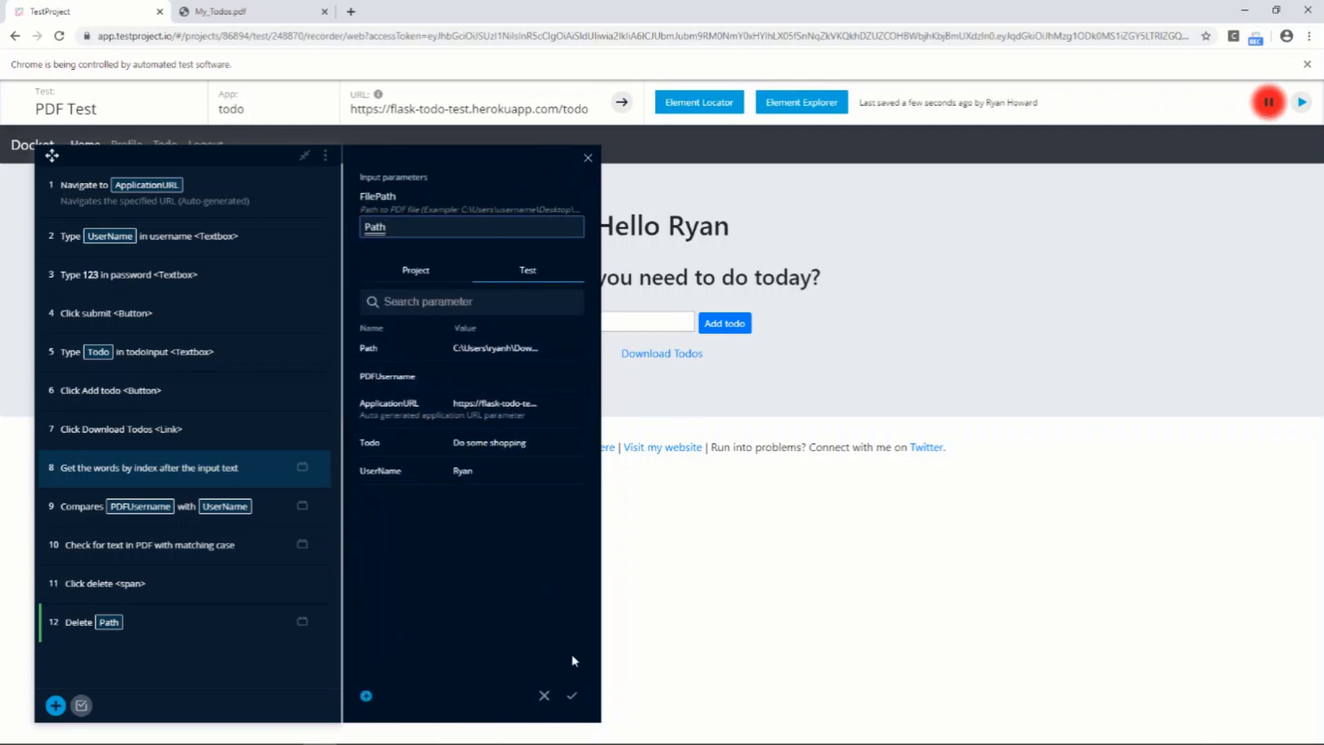
click(571, 698)
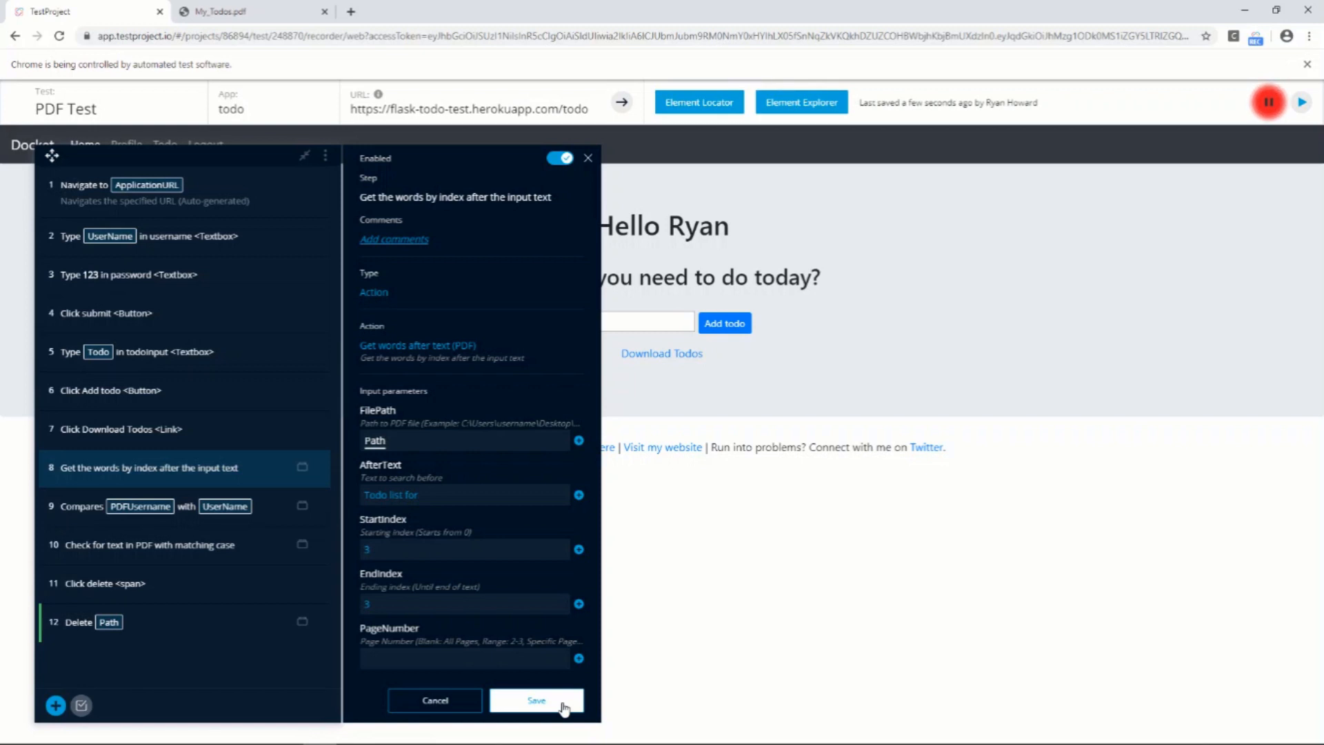
click(564, 707)
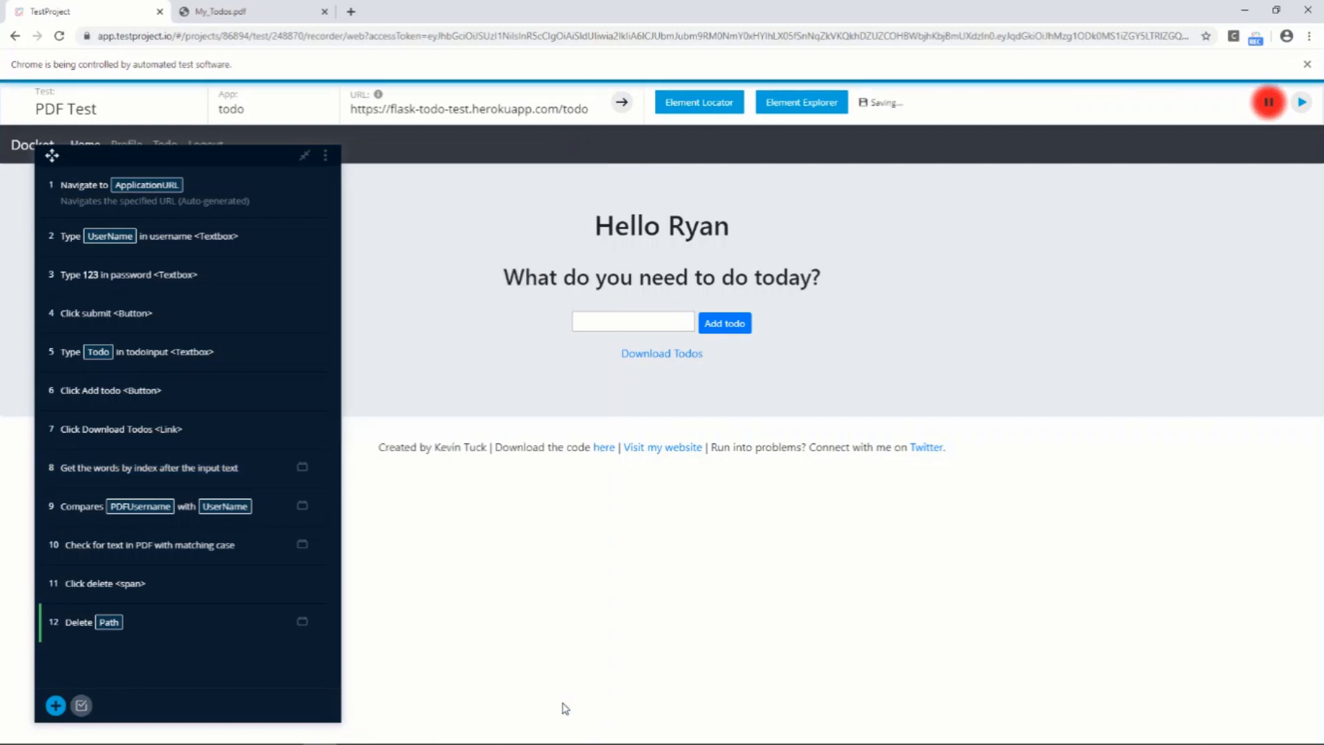
Replace the fixed text to match in step 10 with the Todo parameter and save the step
click(168, 557)
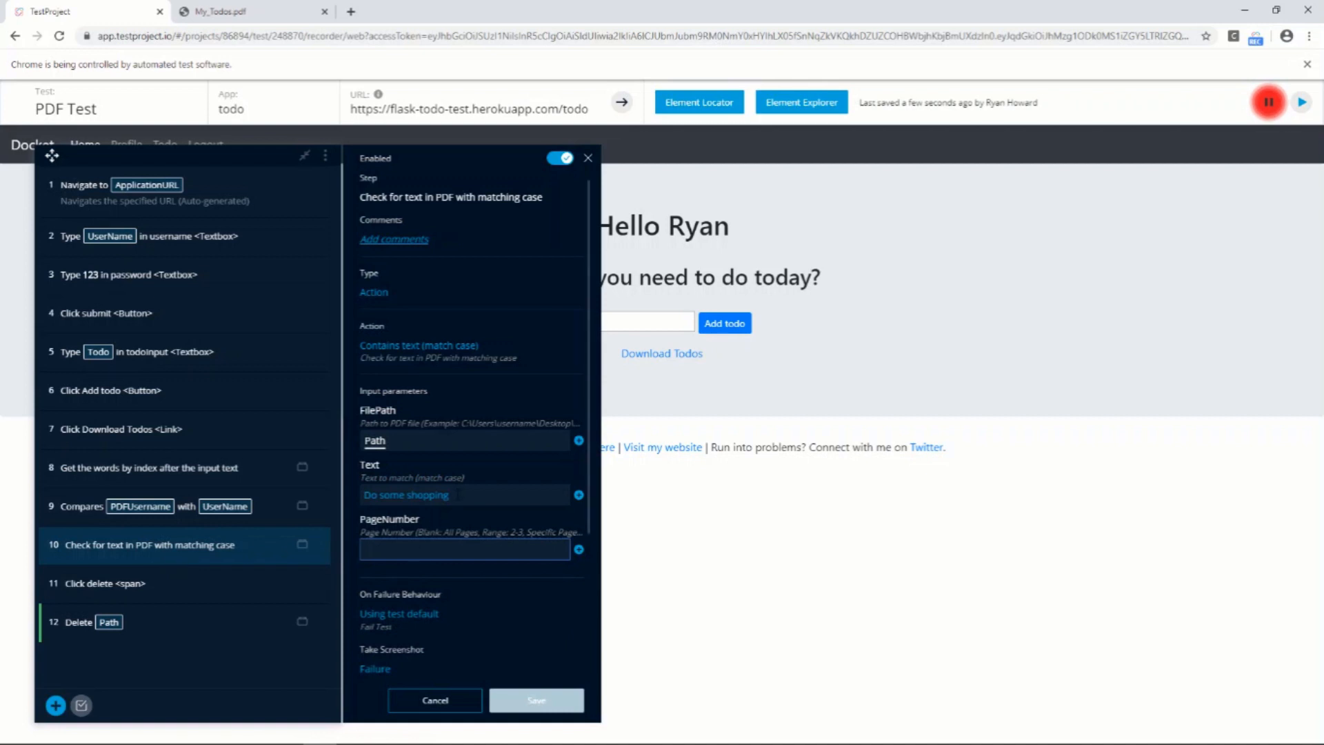
click(469, 494)
key(ctrl+a)
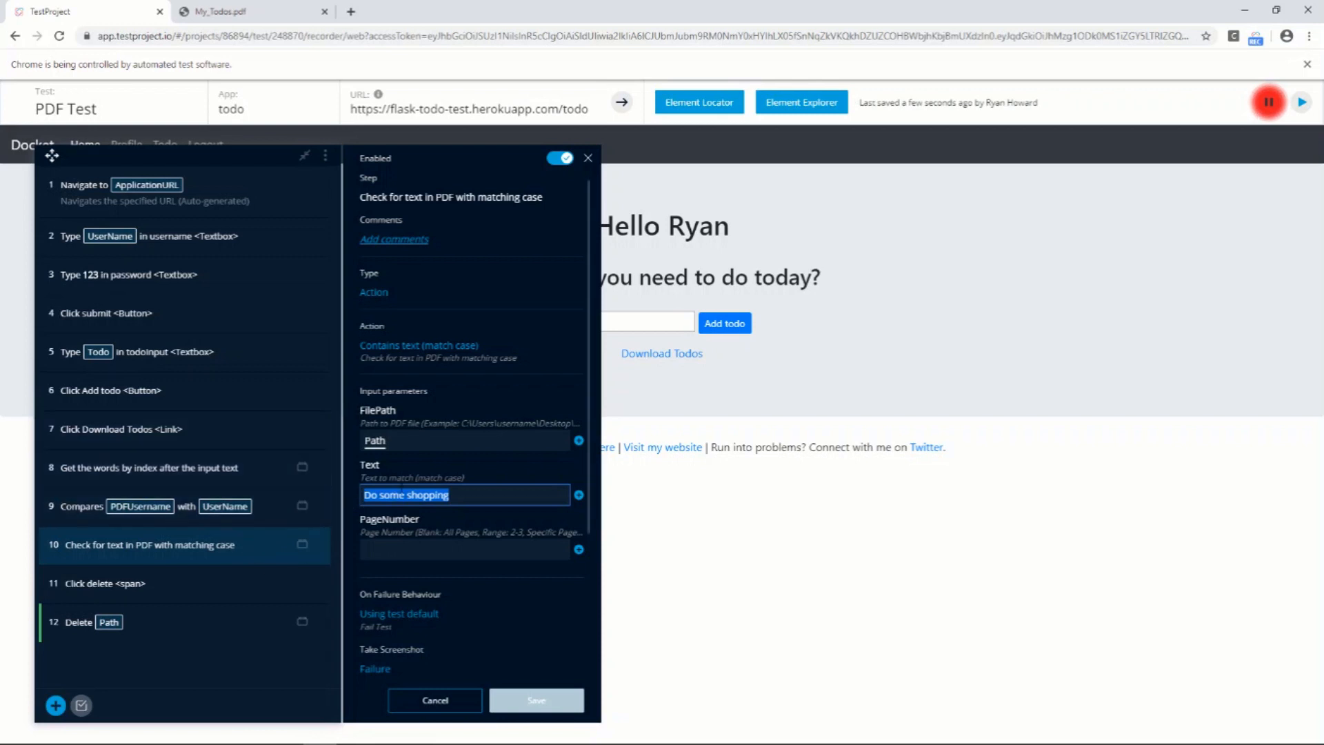
click(579, 496)
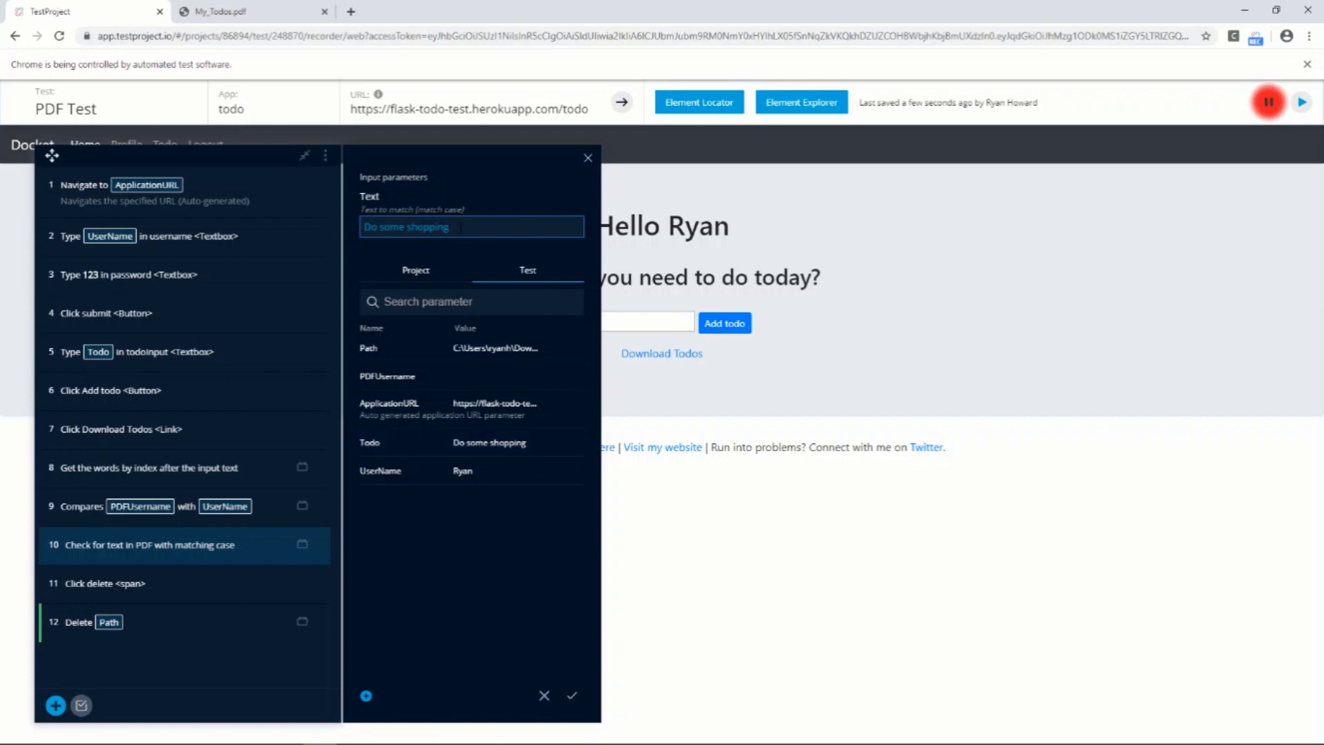
drag(449, 226, 363, 226)
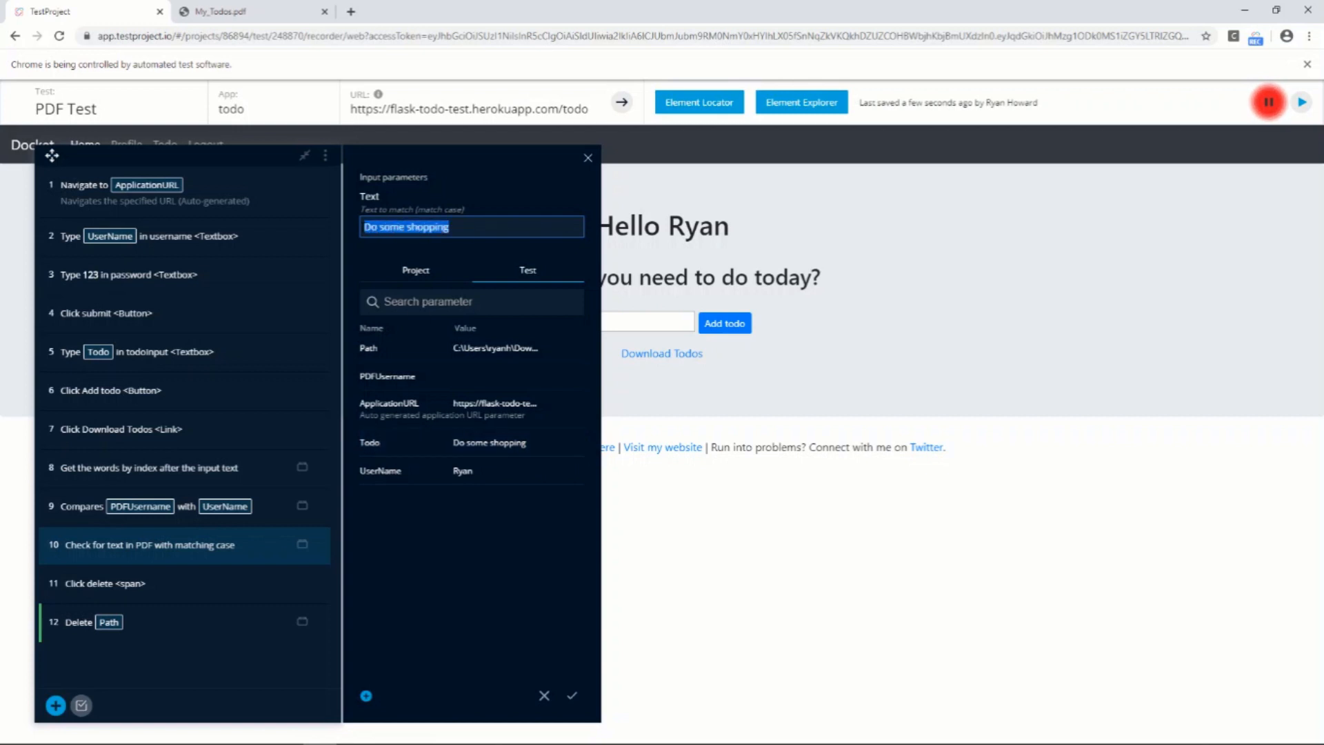
click(410, 447)
click(573, 697)
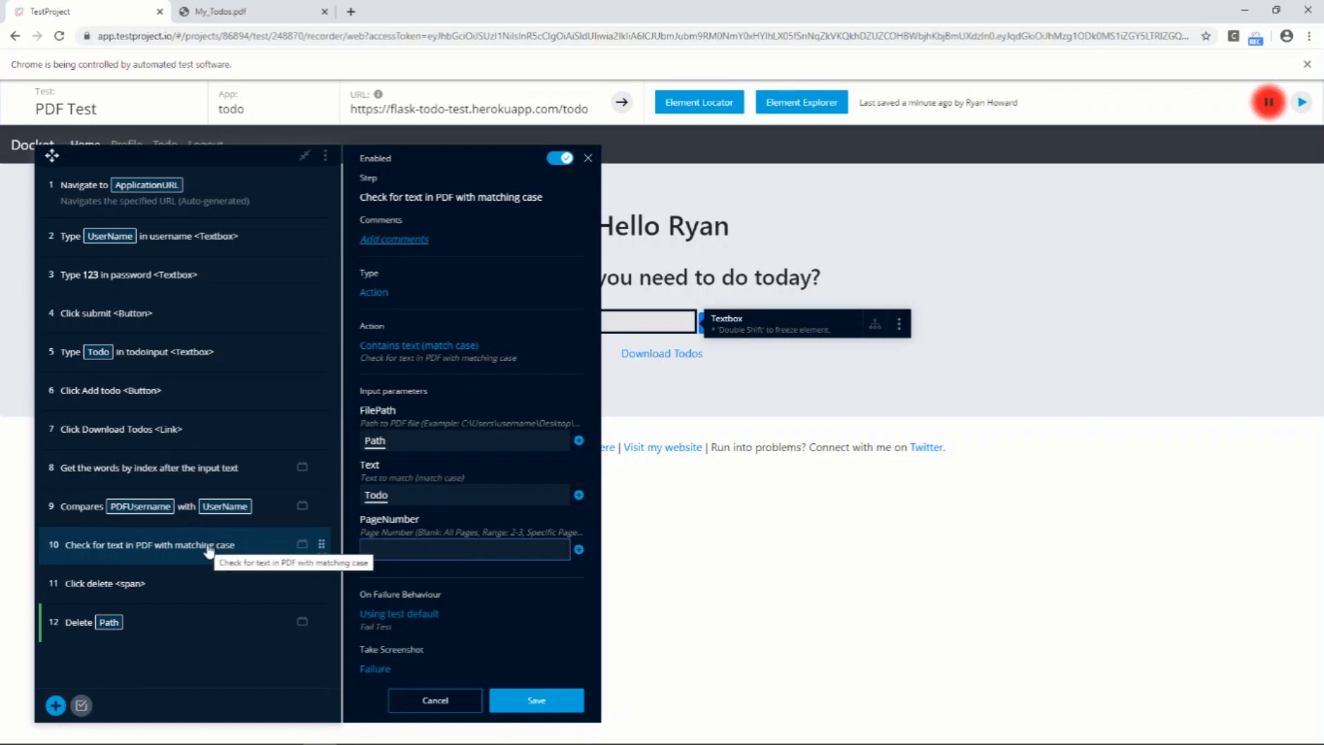
click(537, 701)
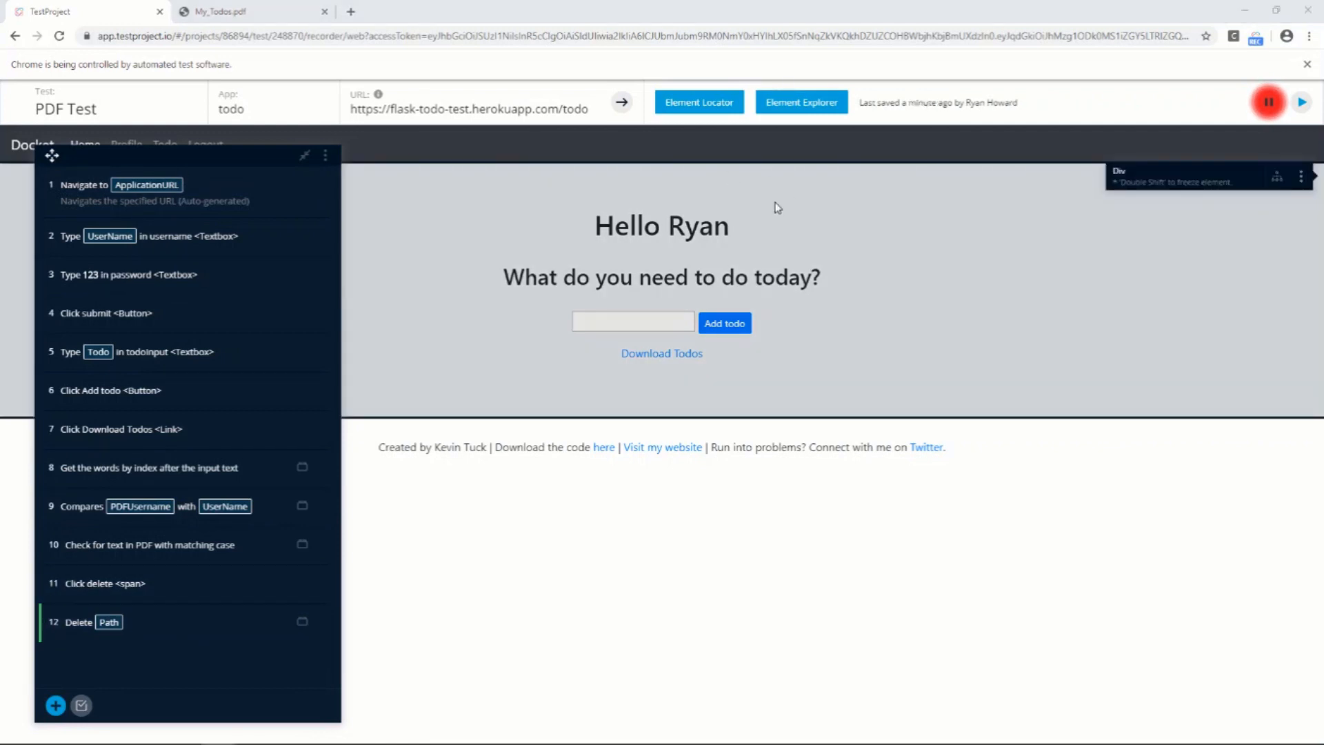
Leave the recorder and set up a run of PDF Test on Chrome 81.0.4044.138, proceeding to its input parameters
click(1317, 9)
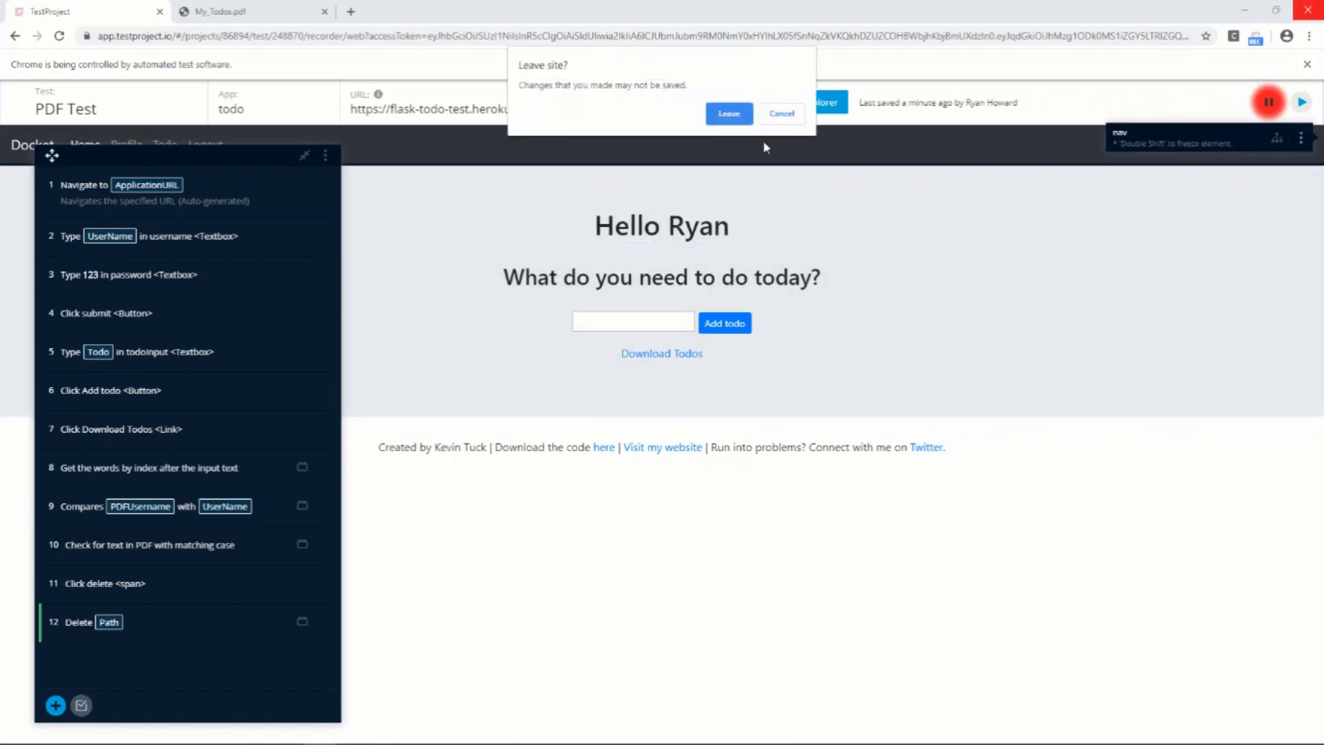
click(726, 111)
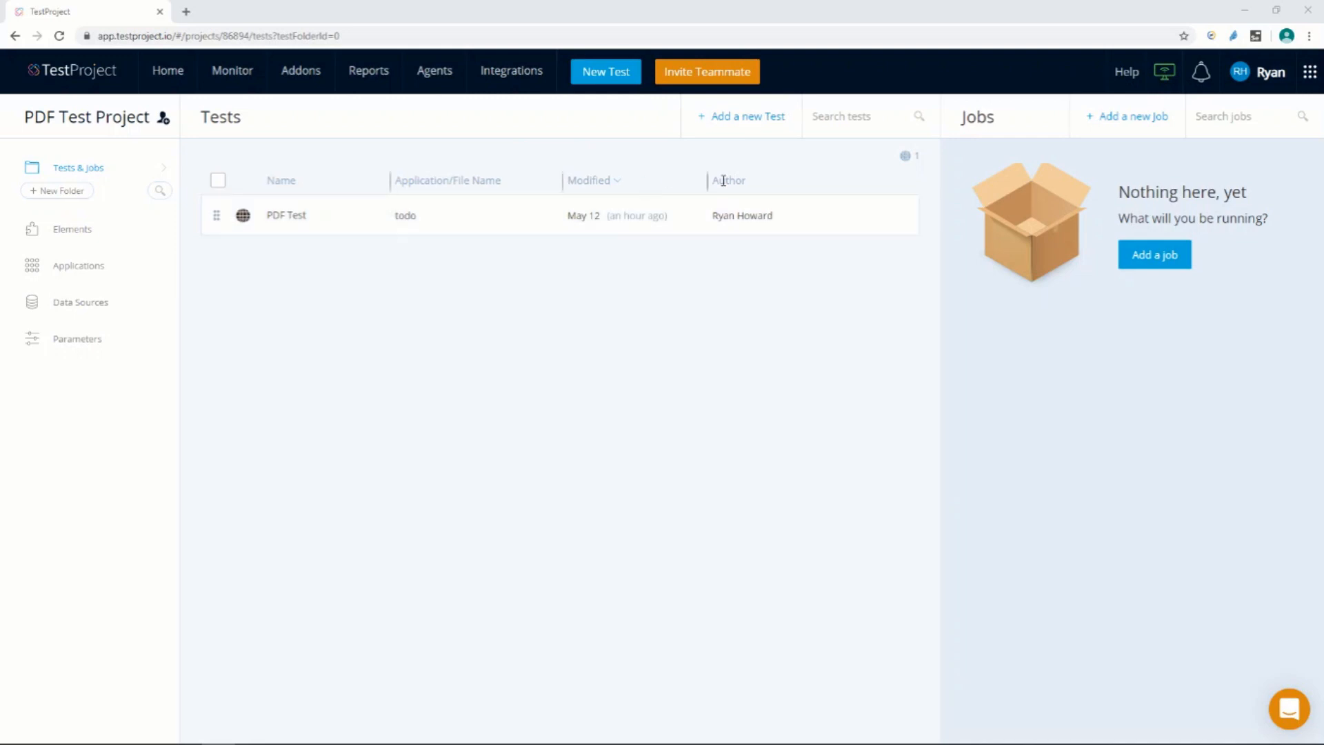
click(849, 216)
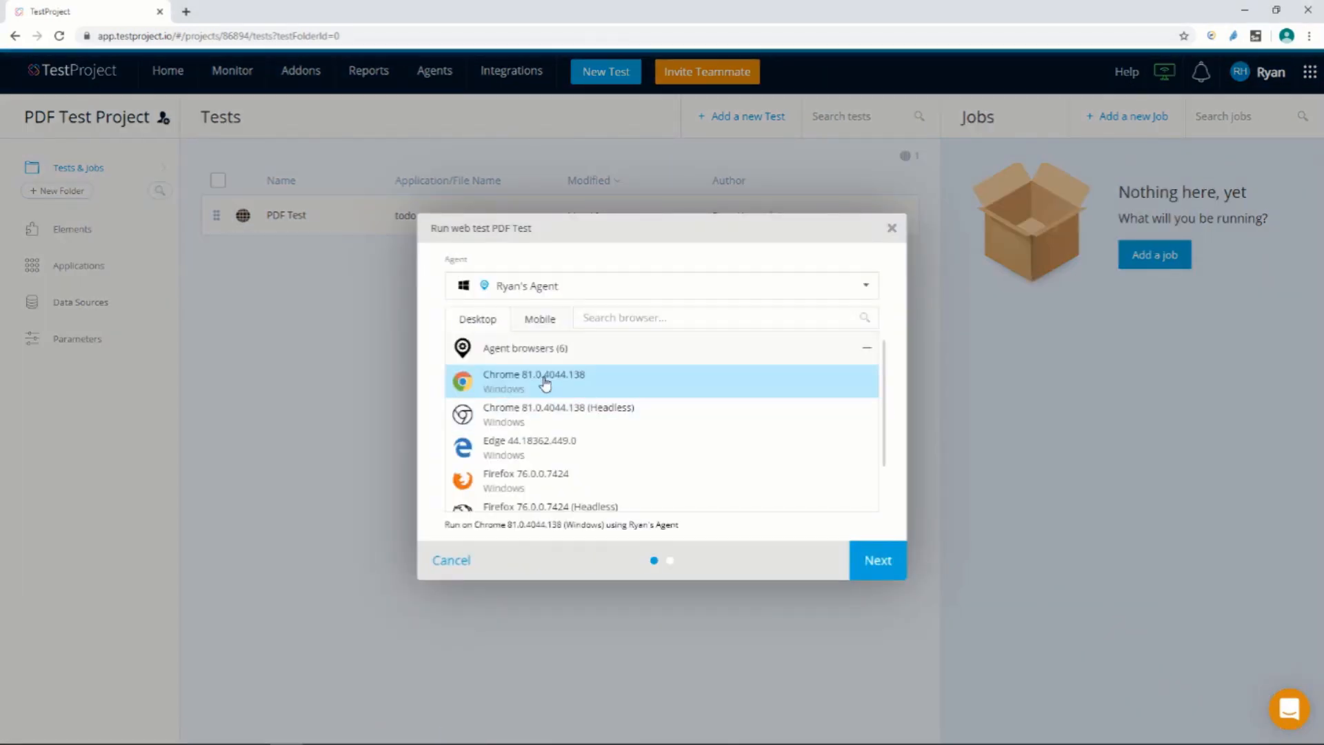
click(876, 560)
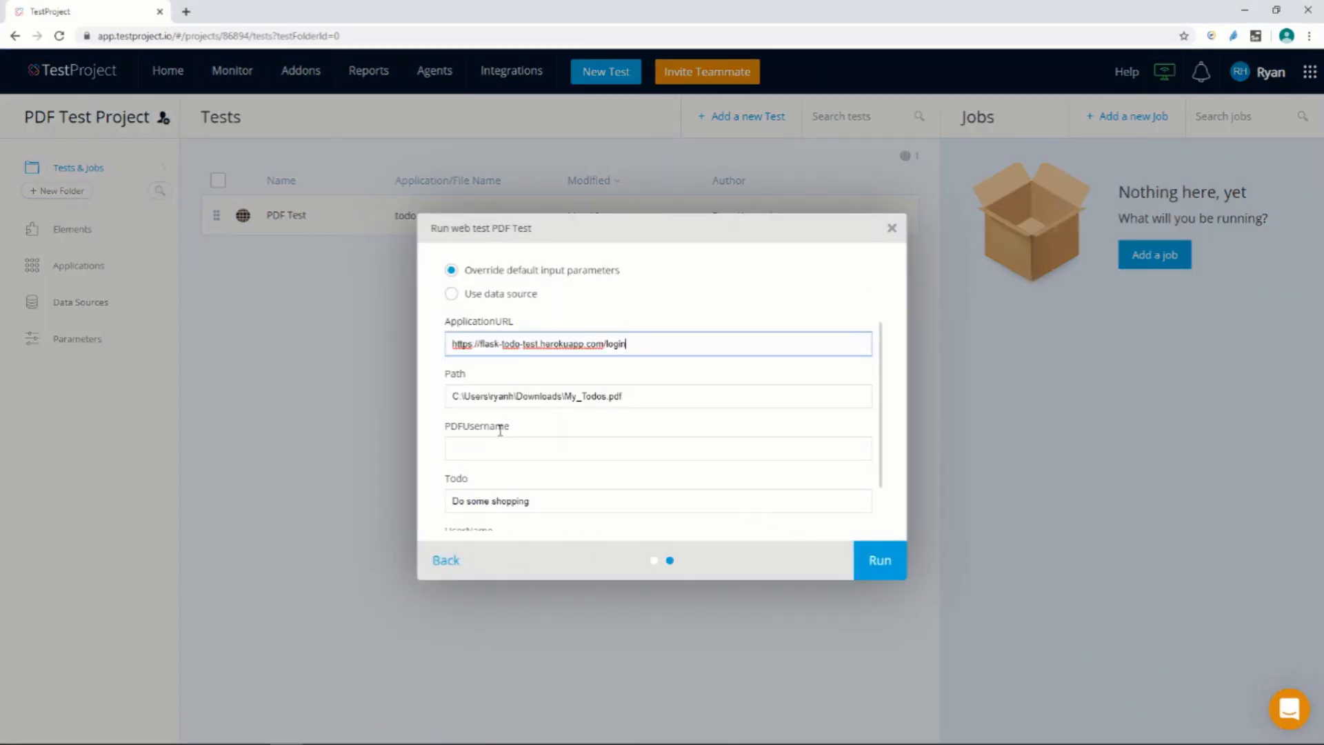
Review the ApplicationURL, Path, Todo and UserName input parameters, then run PDF Test with these default values
scroll(510, 428, down, 1)
scroll(535, 502, up, 1)
drag(651, 400, 436, 416)
scroll(456, 424, down, 1)
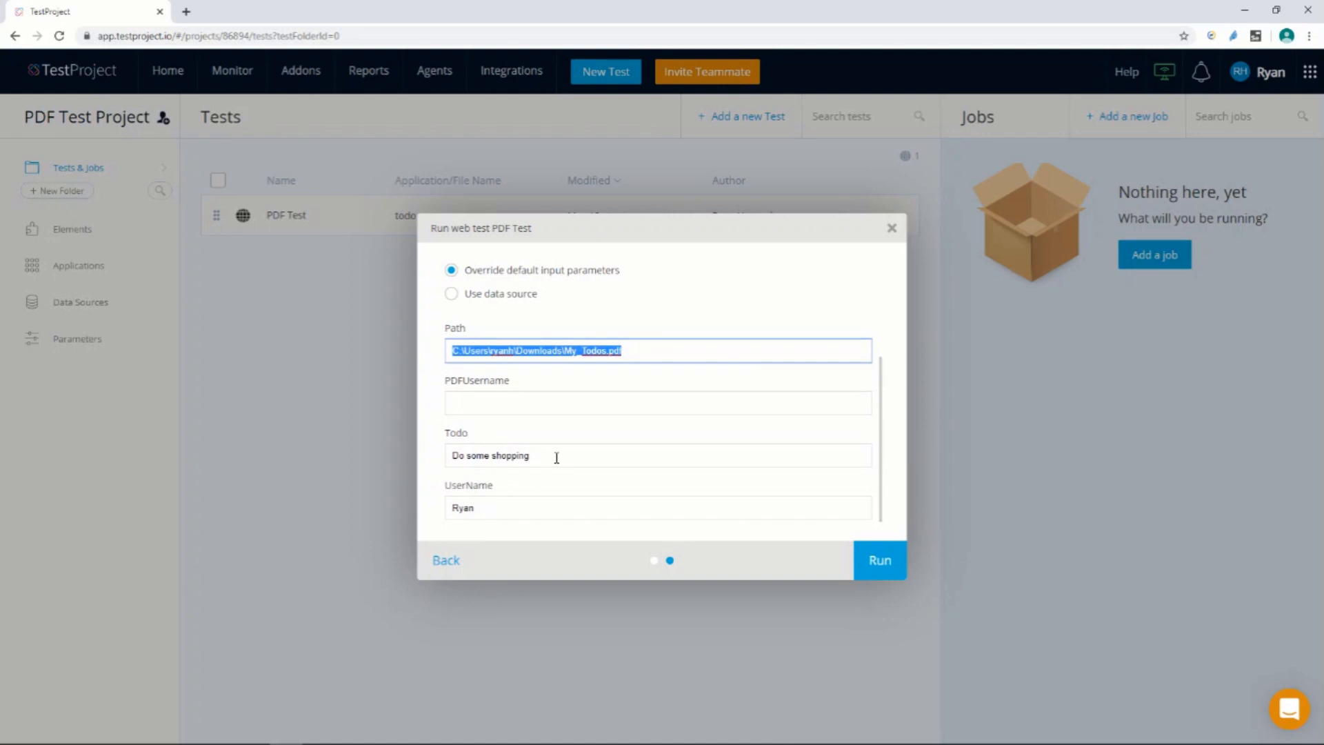
drag(555, 458, 425, 447)
drag(496, 514, 428, 507)
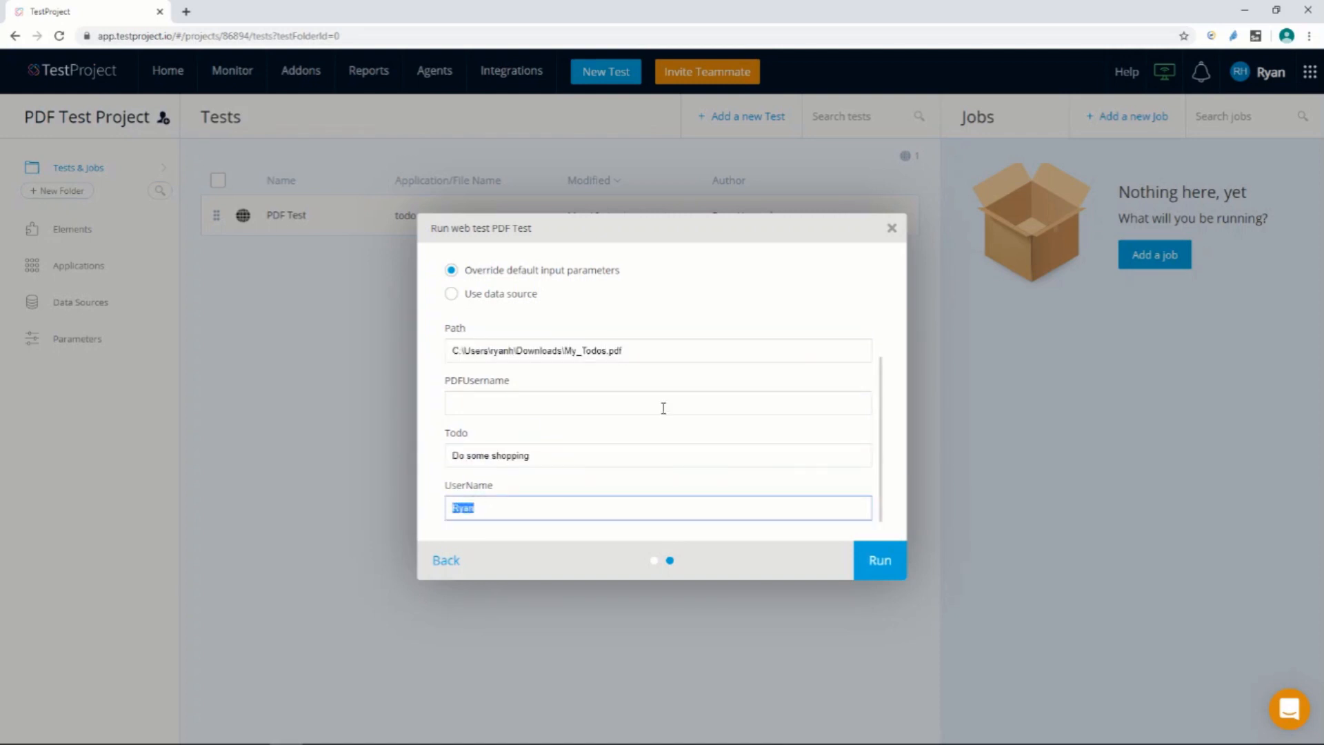
click(892, 567)
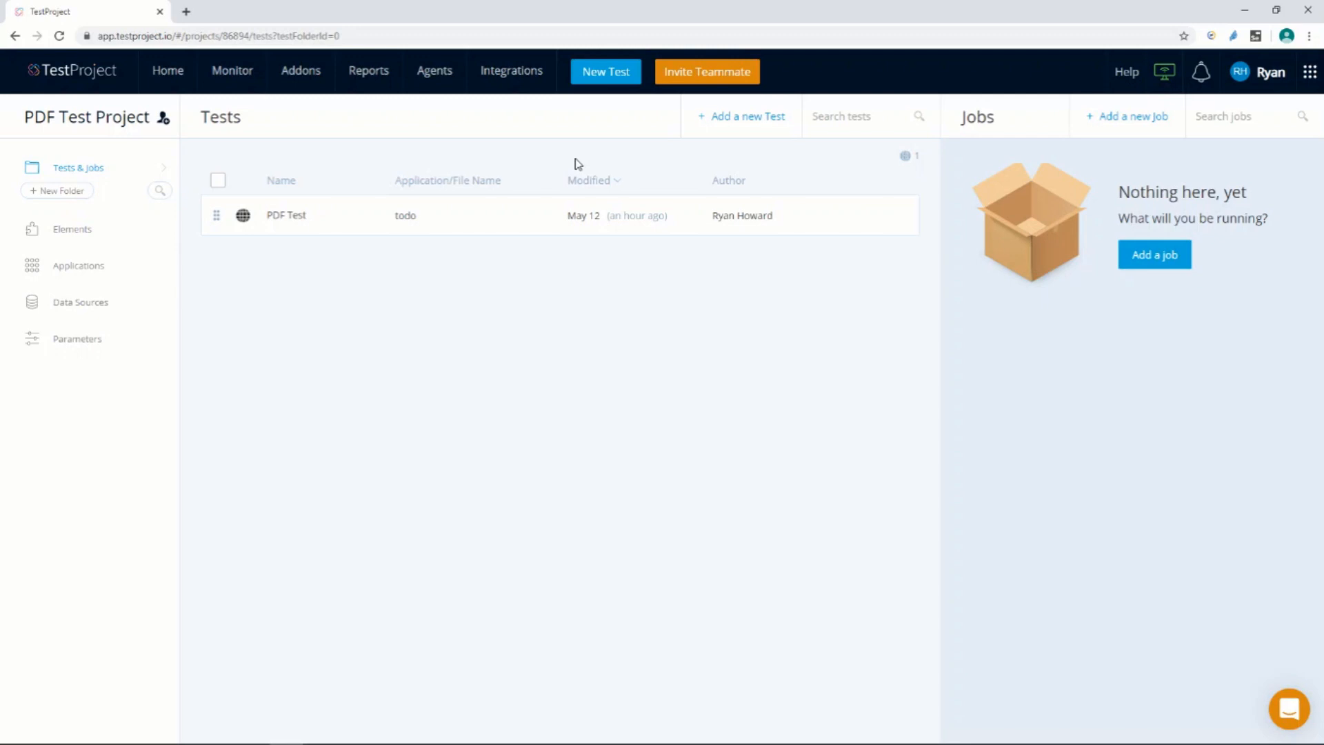
Open the most recent PDF Test execution report and examine the results of its individual steps
click(375, 77)
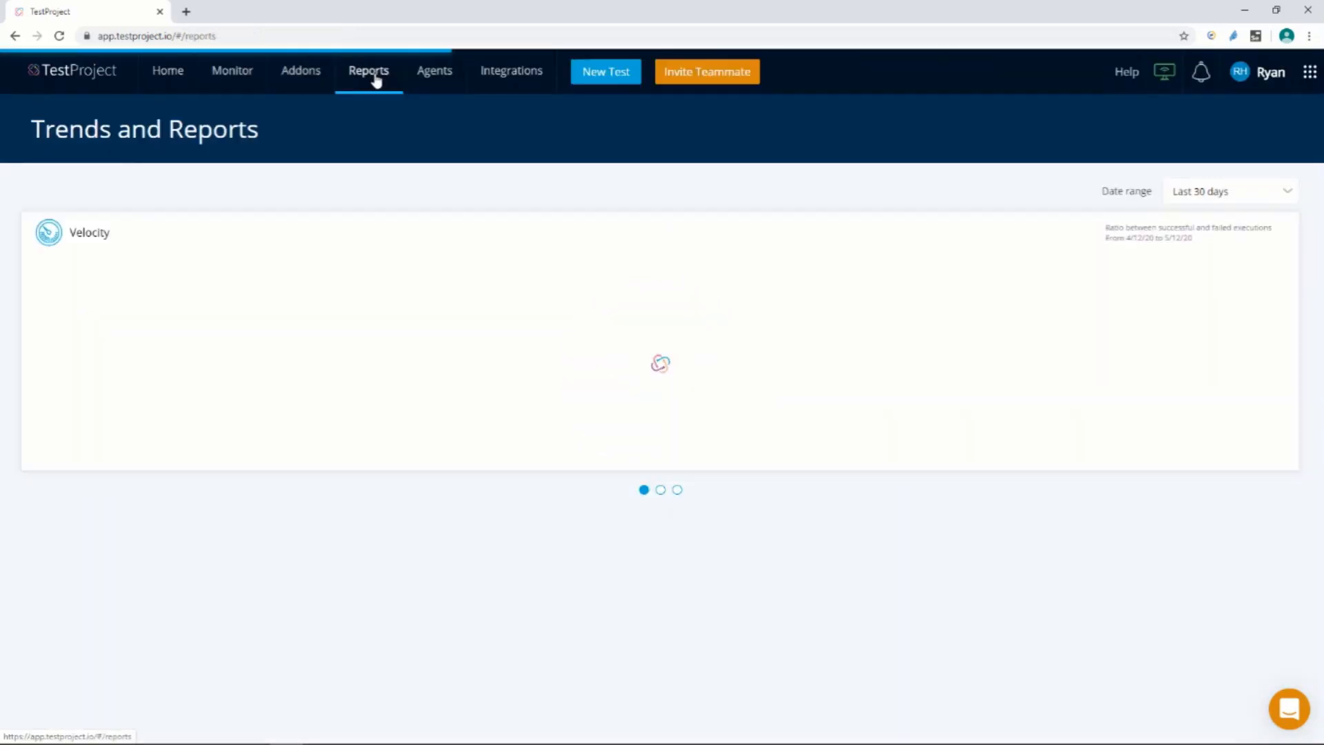
mouse_move(376, 79)
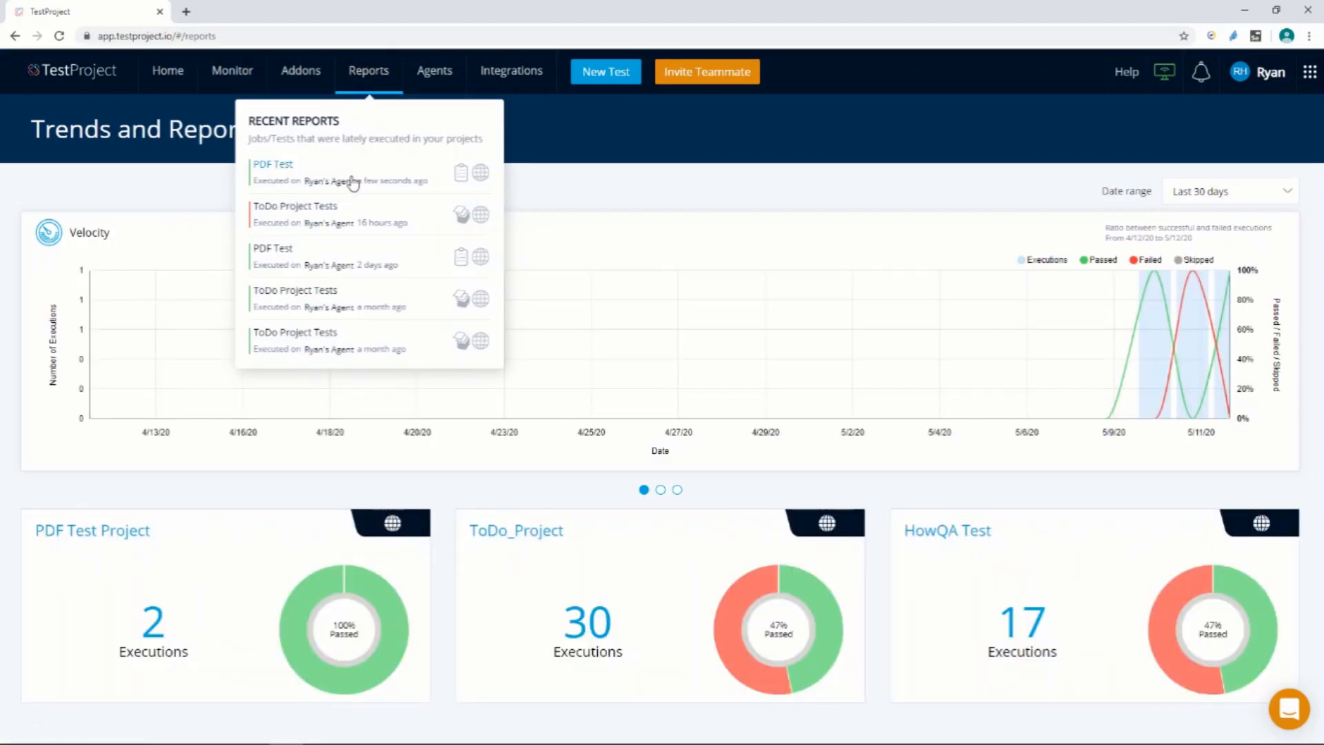
click(350, 181)
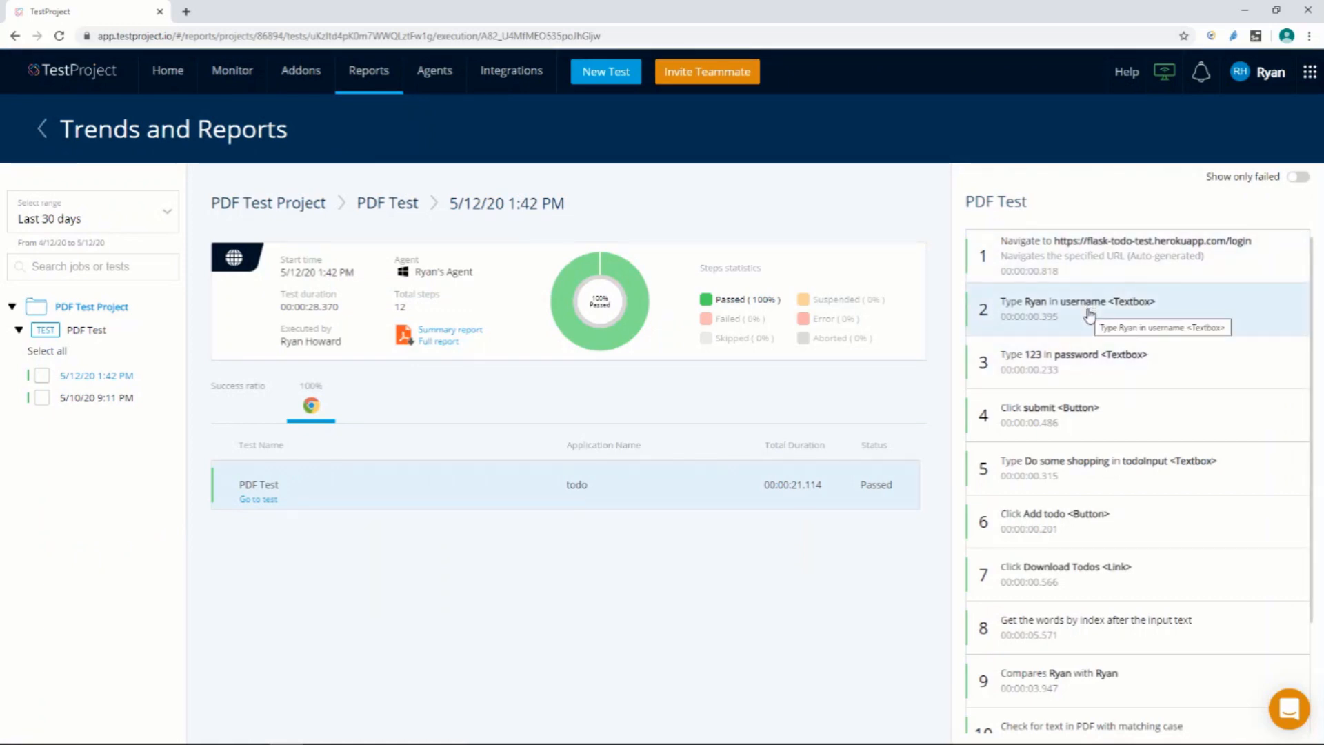
scroll(1091, 307, down, 2)
scroll(1088, 318, up, 1)
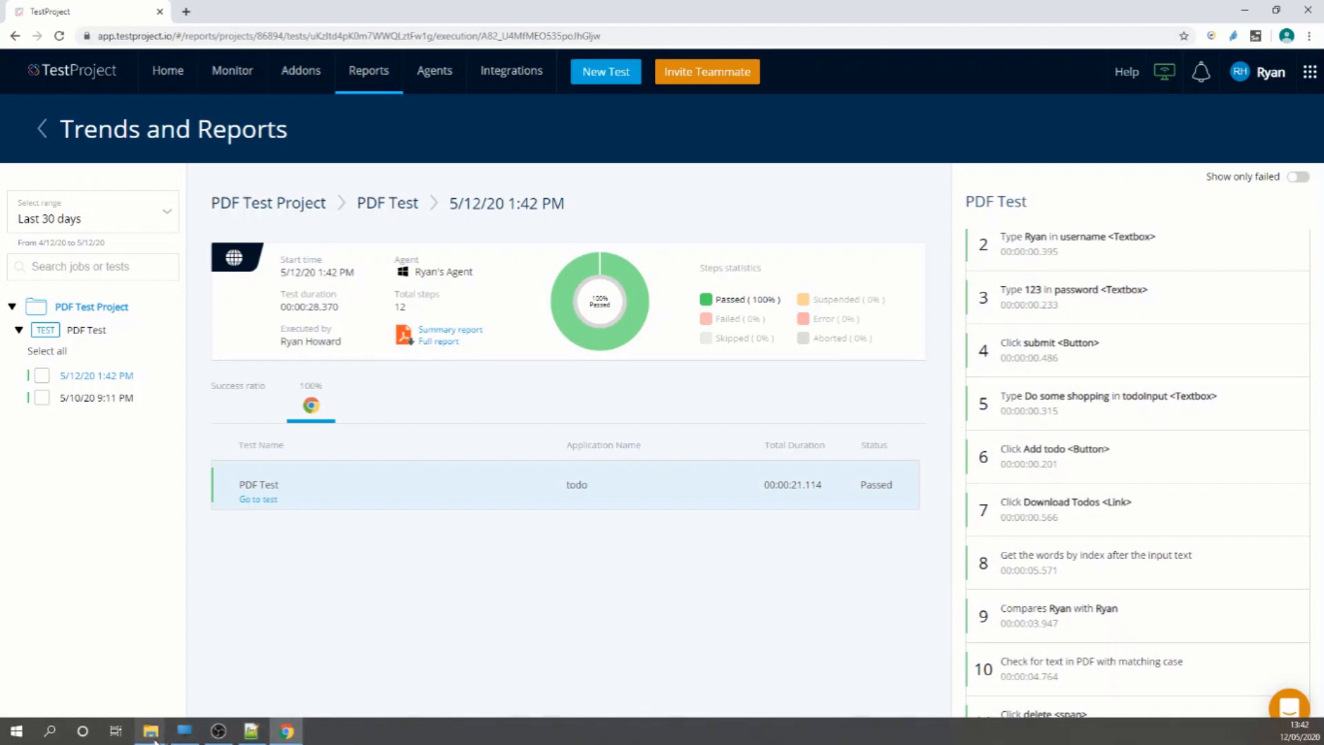
Switch to File Explorer's Downloads folder to check whether the downloaded PDF was deleted
mouse_move(153, 738)
click(90, 693)
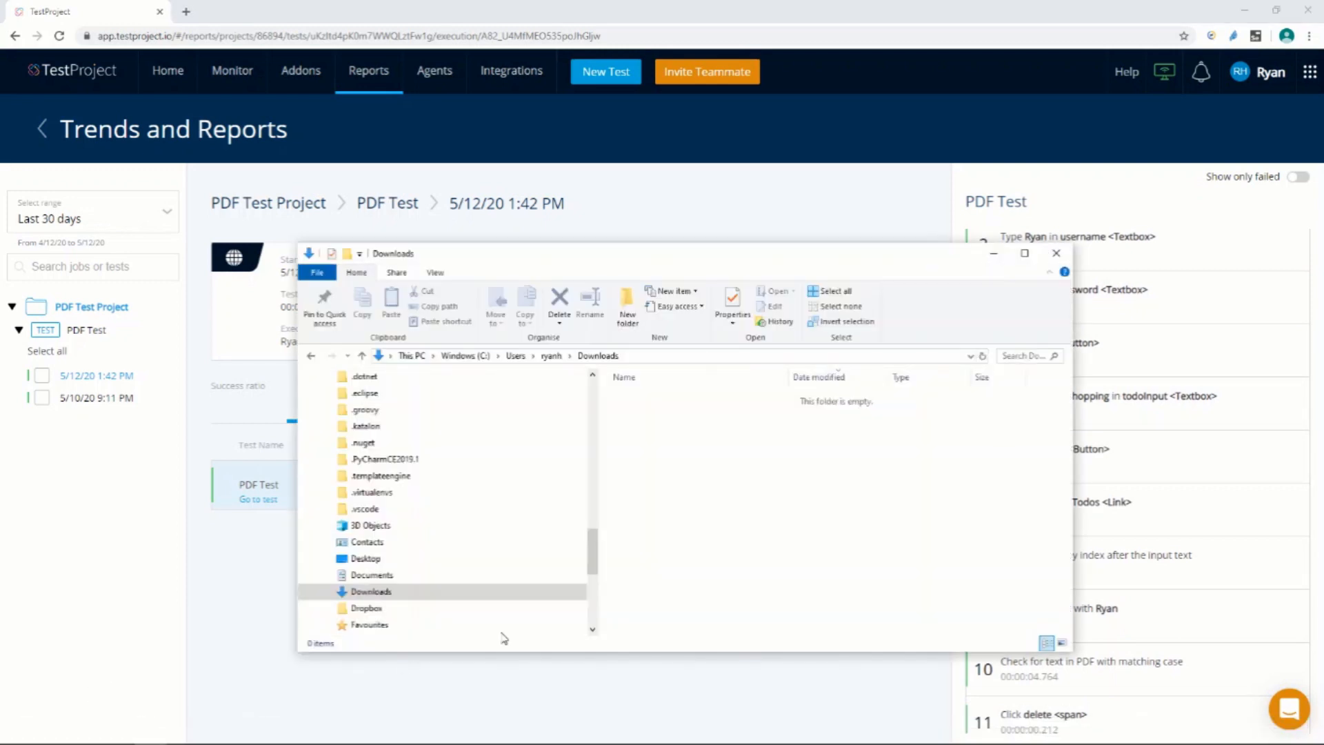